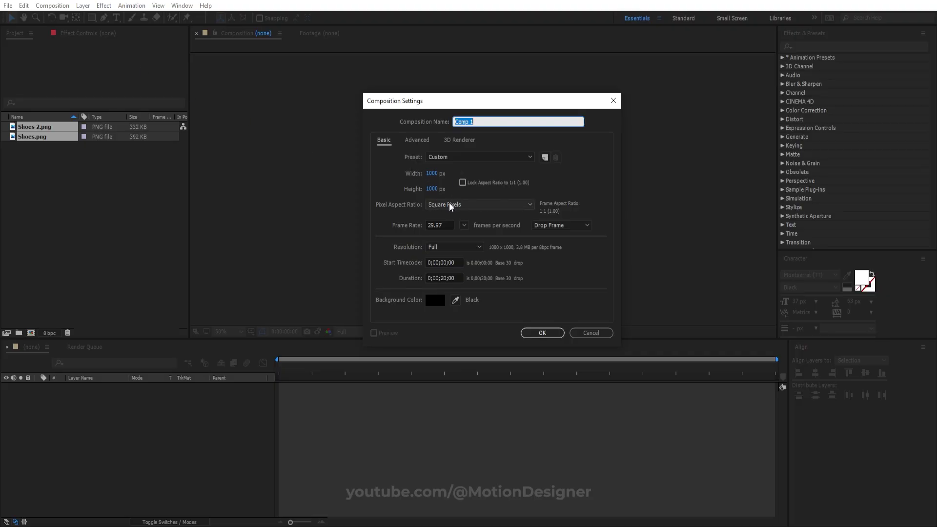
- Create a 1000 x 1000 px composition named "Main Comp" with a duration of 0;00;10;00
left_click(444, 278)
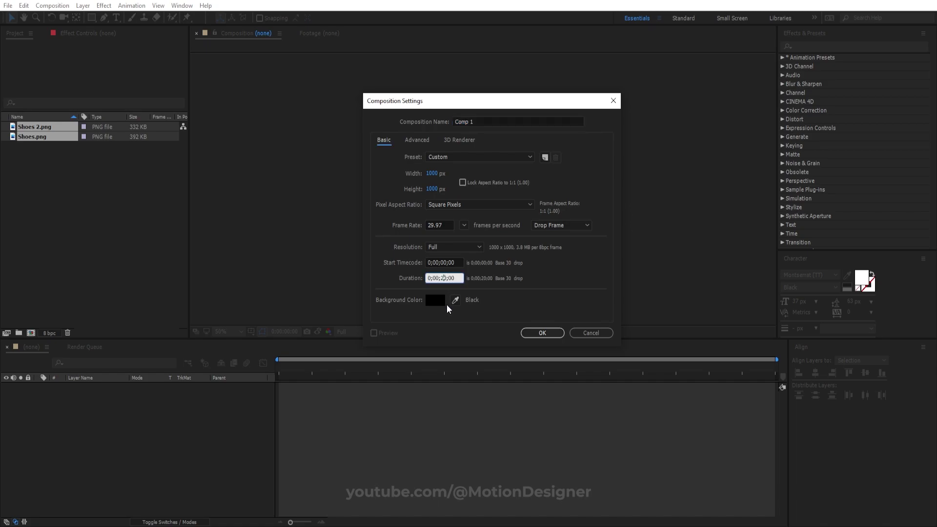
type("1000")
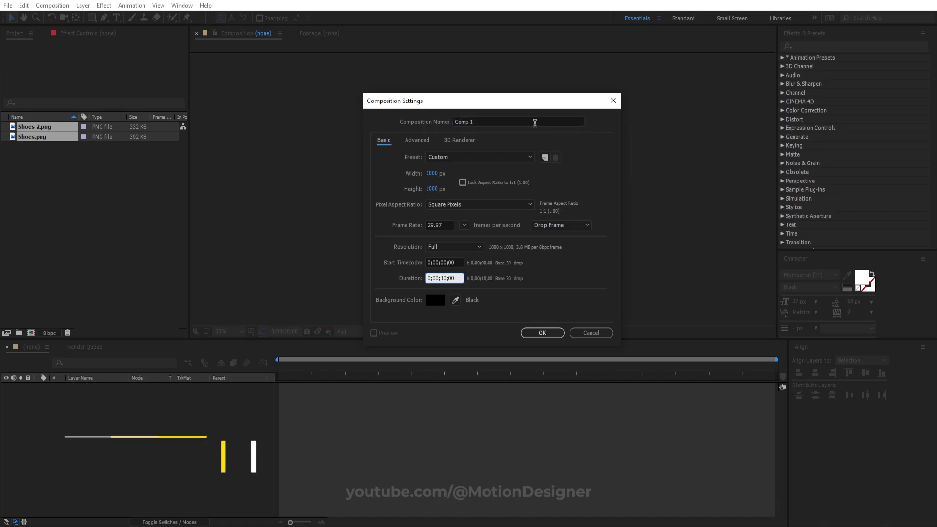
key("Tab")
type("Main ")
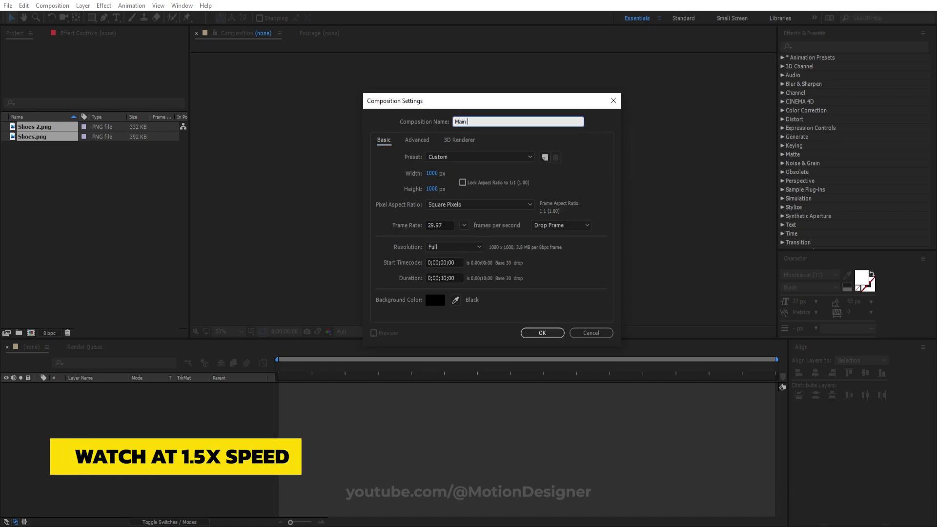
type("Comp")
key("Return")
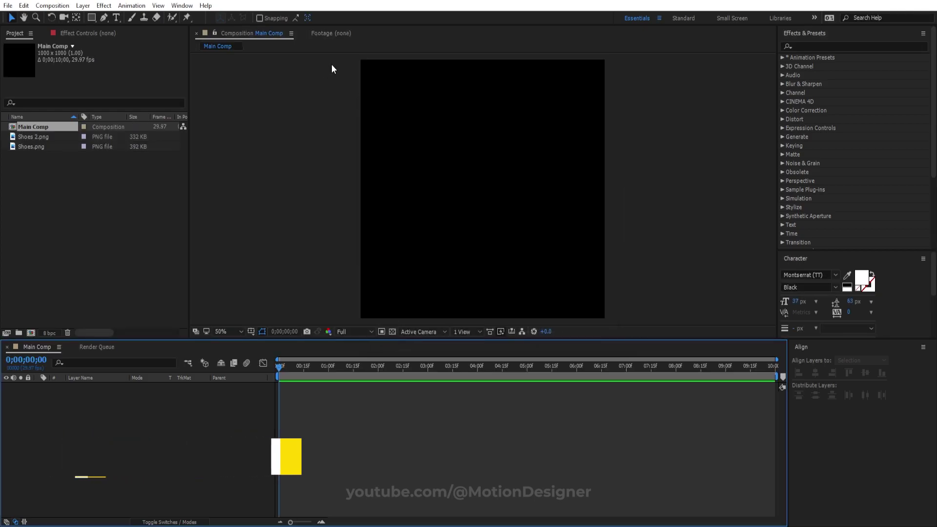
- Add the text "nike", enlarge it to about 242 px, and centre it horizontally and vertically in the composition
left_click(116, 17)
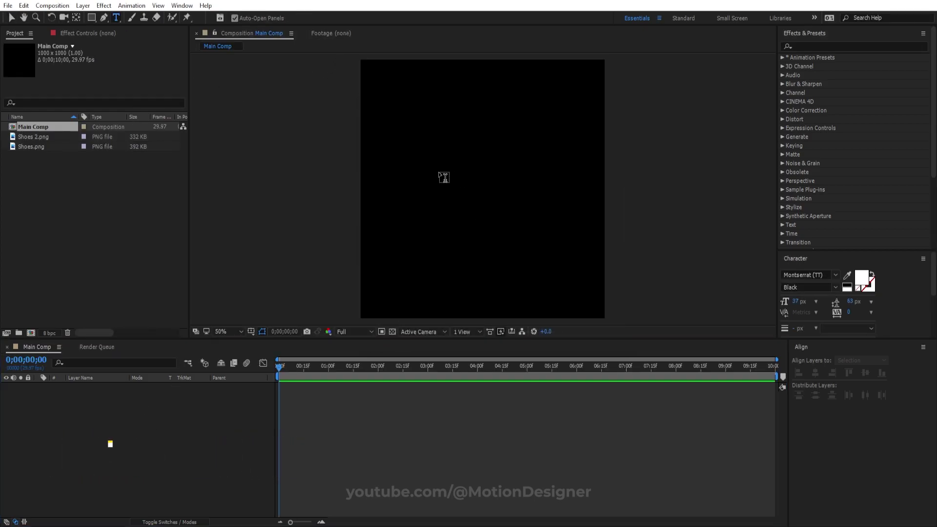
left_click(438, 171)
type("nike")
left_click(11, 18)
left_click_drag(796, 301, 821, 384)
left_click(815, 373)
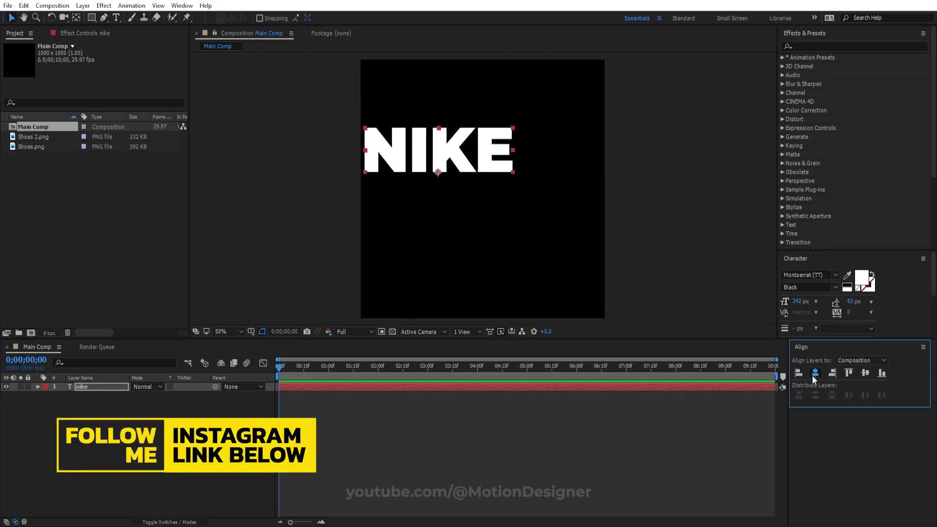
left_click(866, 373)
left_click(230, 424)
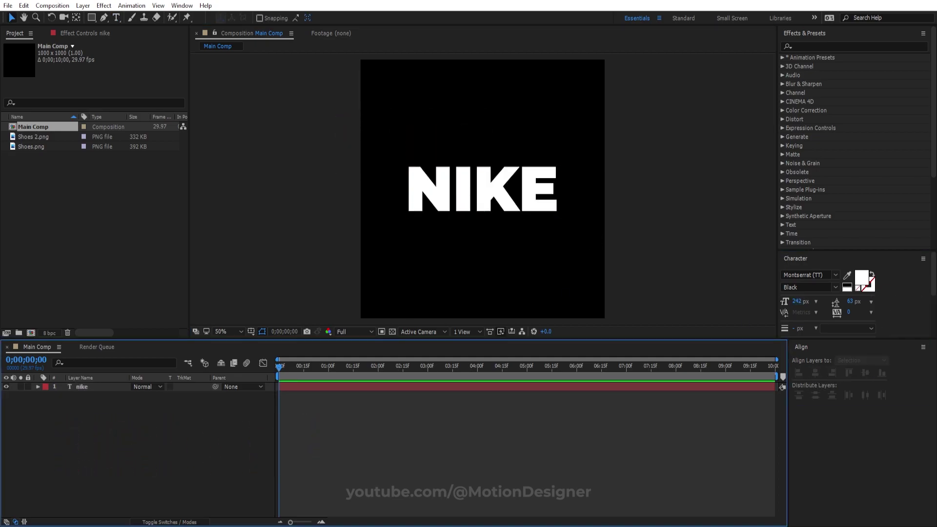
- Create a dark red full-frame solid named "BG" and place it below the nike text layer
left_click(82, 5)
mouse_move(96, 19)
left_click(271, 29)
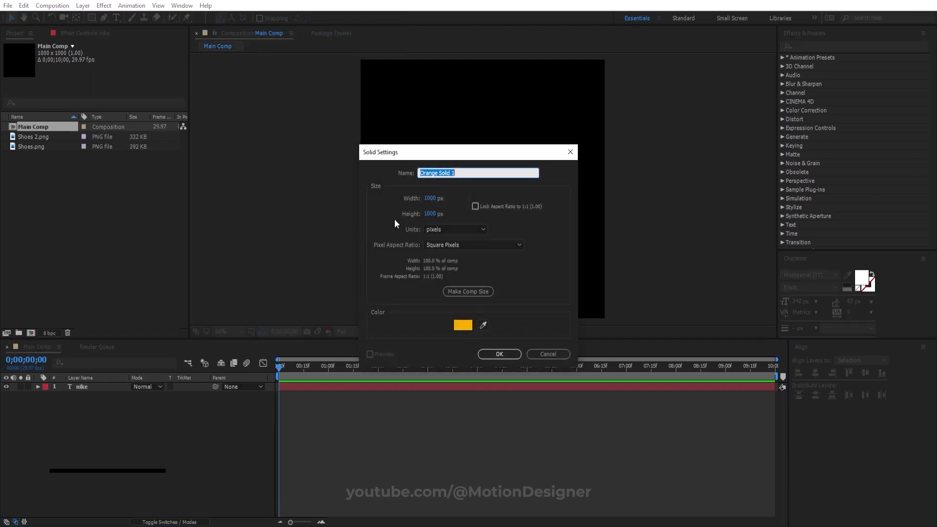
type("BG")
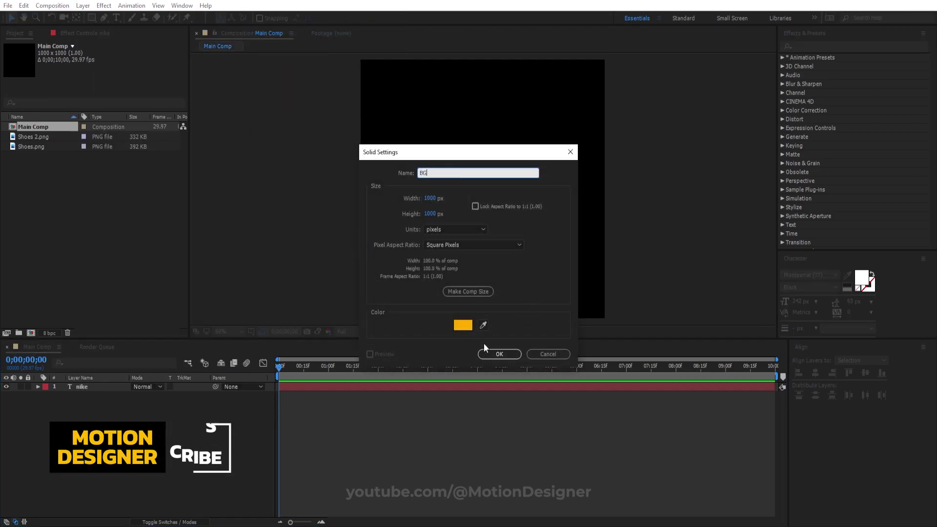
left_click(463, 327)
type("6D0000")
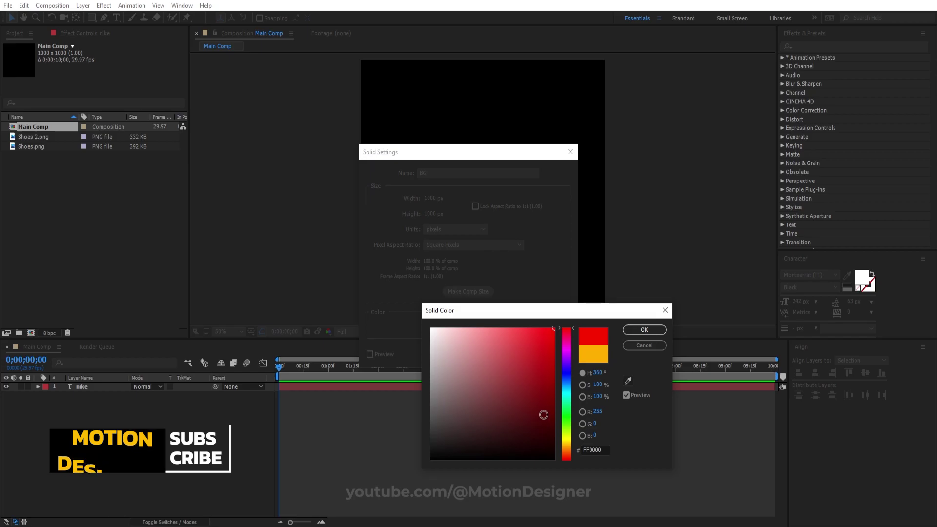
left_click(643, 330)
left_click(499, 354)
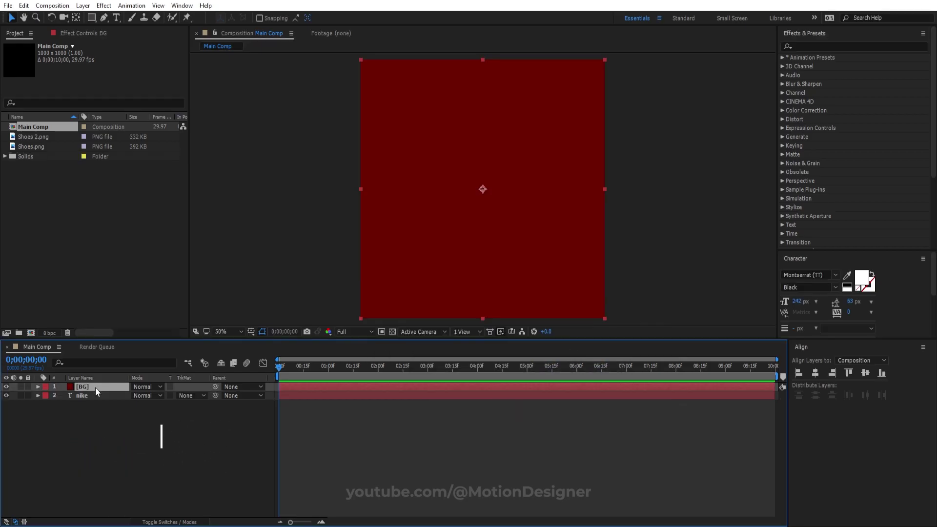
left_click_drag(95, 388, 103, 408)
- Change the nike text's fill colour to near-black (#0B0B0B)
left_click(92, 387)
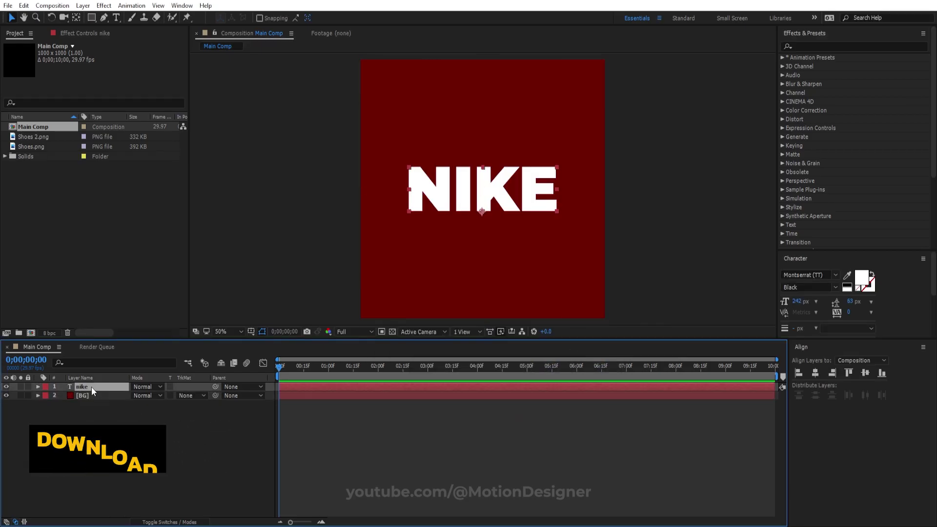
left_click(862, 279)
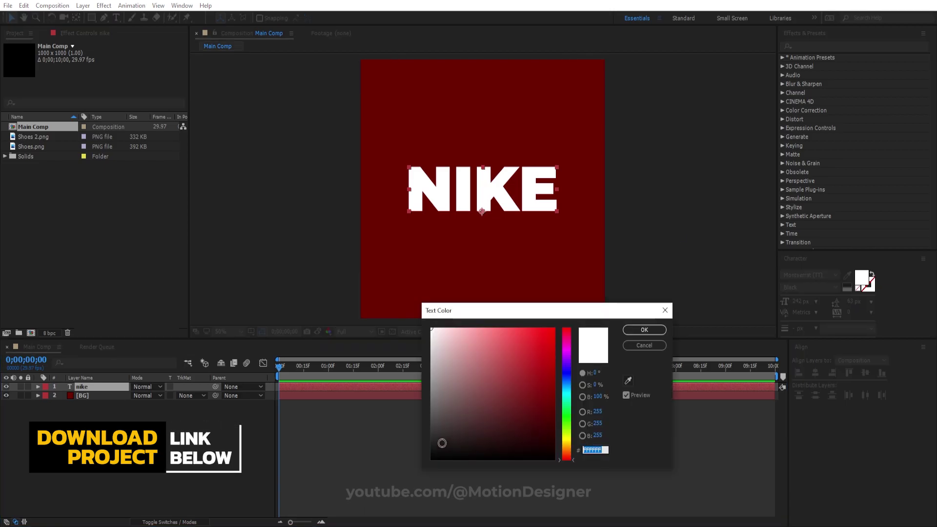
left_click(428, 449)
left_click(431, 452)
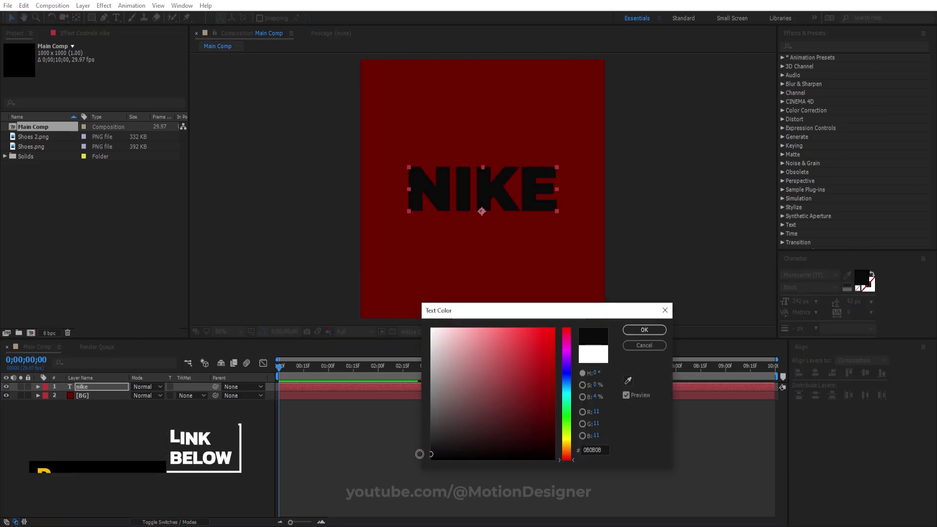
left_click(644, 330)
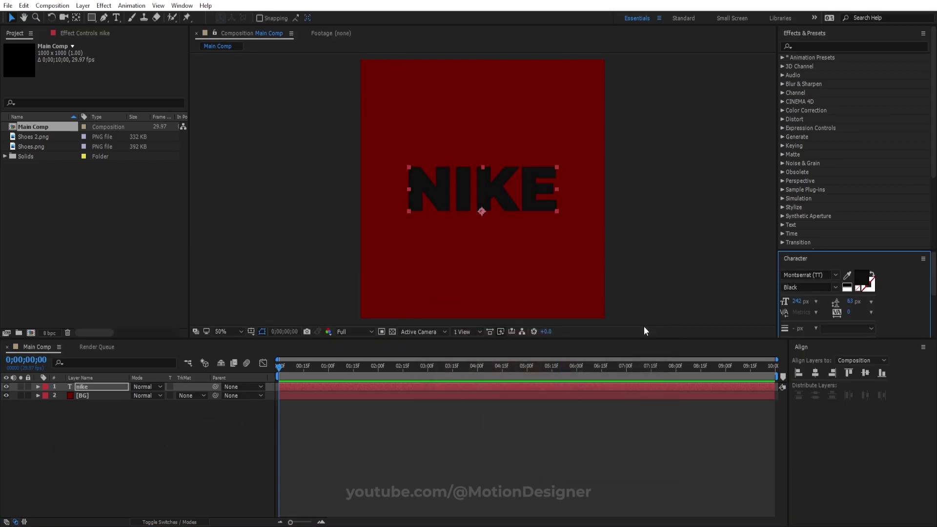
- Apply the Distort Transform effect to the nike text and set its Skew to -18
left_click(819, 45)
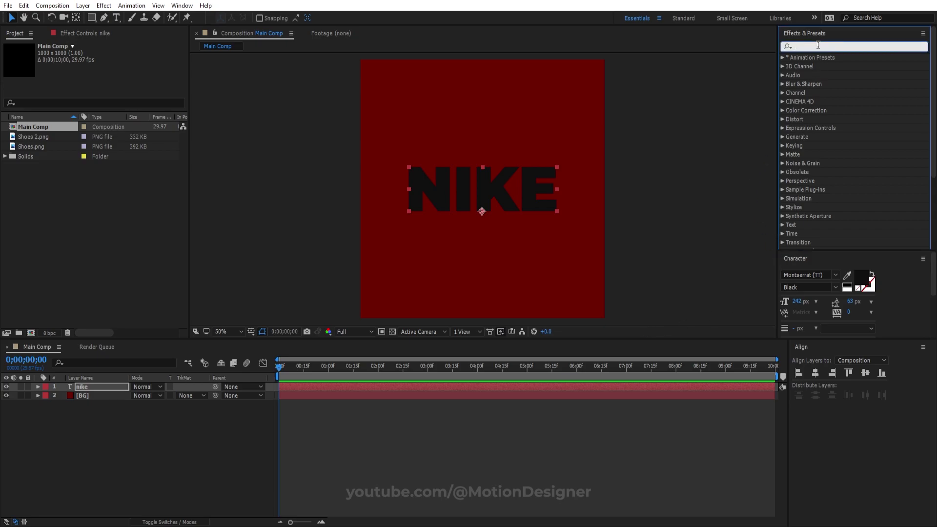
type("trans")
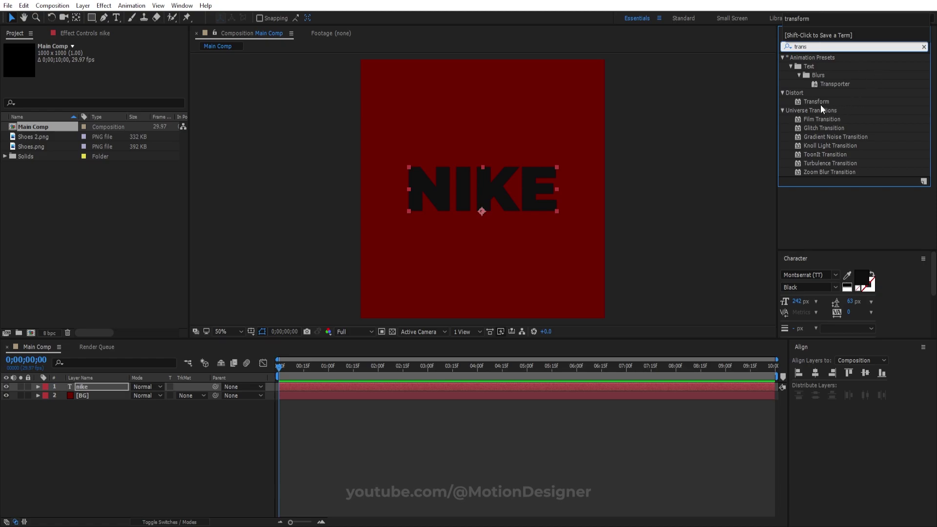
left_click_drag(820, 103, 531, 200)
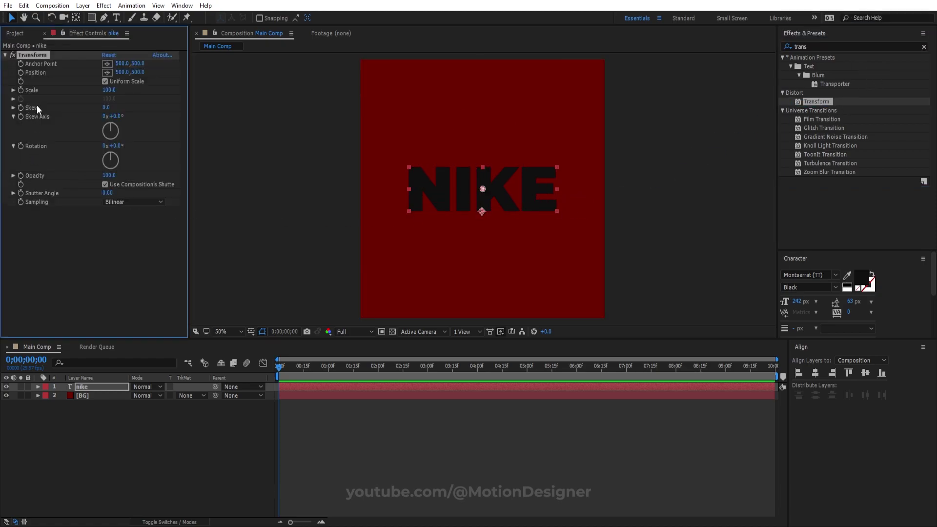
left_click(107, 108)
type("-18")
key("Return")
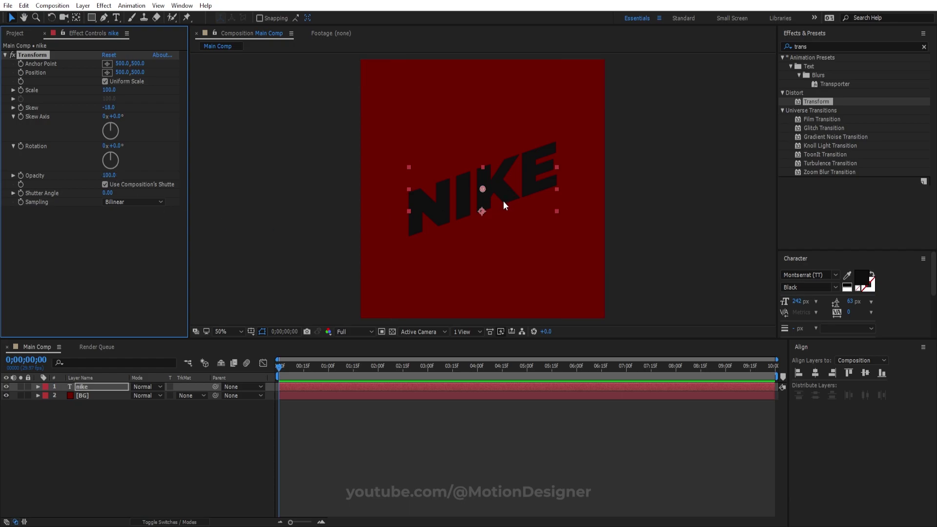
- Move the skewed nike text straight up so it is partly cropped by the composition's upper edge
left_click(502, 201)
key("space")
key("space")
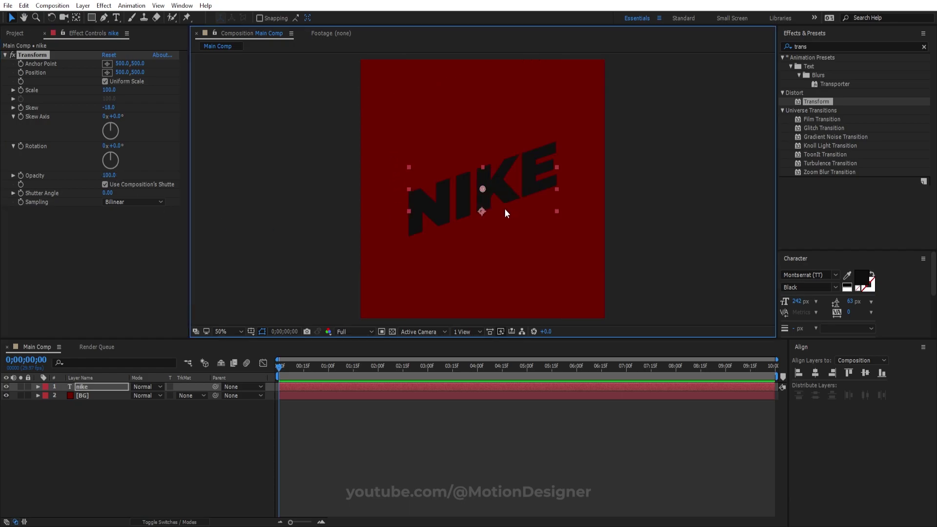
left_click_drag(504, 209, 516, 73)
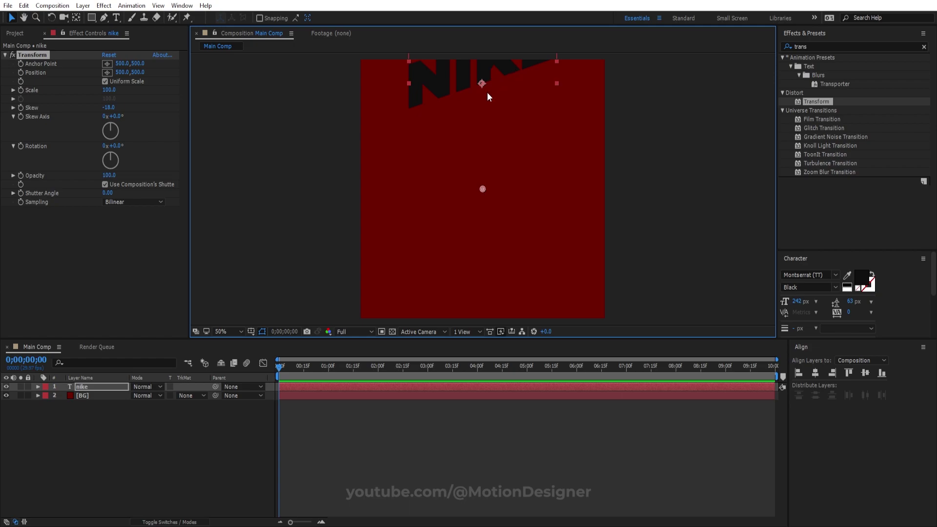
- Animate the Transform effect's Anchor Point from -330,500 at 0;00;00;00 to 500,500 at 0;00;00;20, and preview the slide-in
left_click(300, 366)
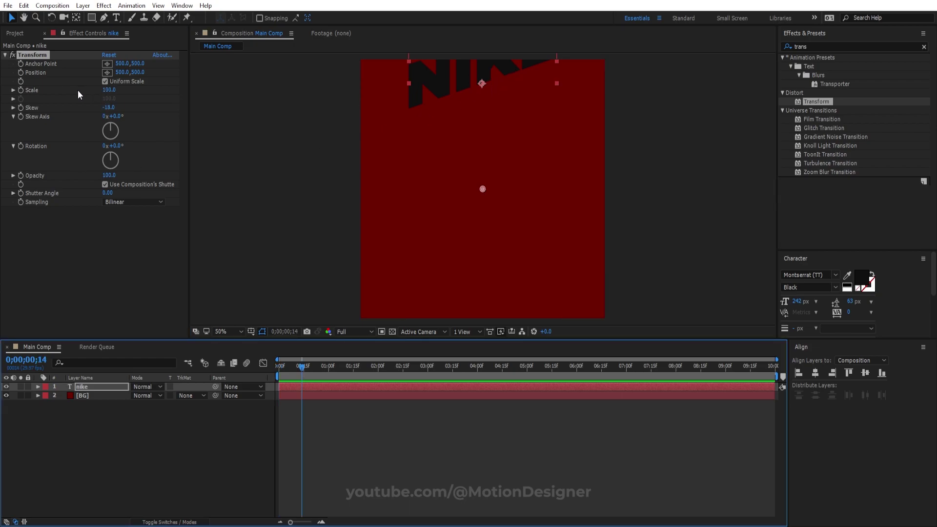
key("Home")
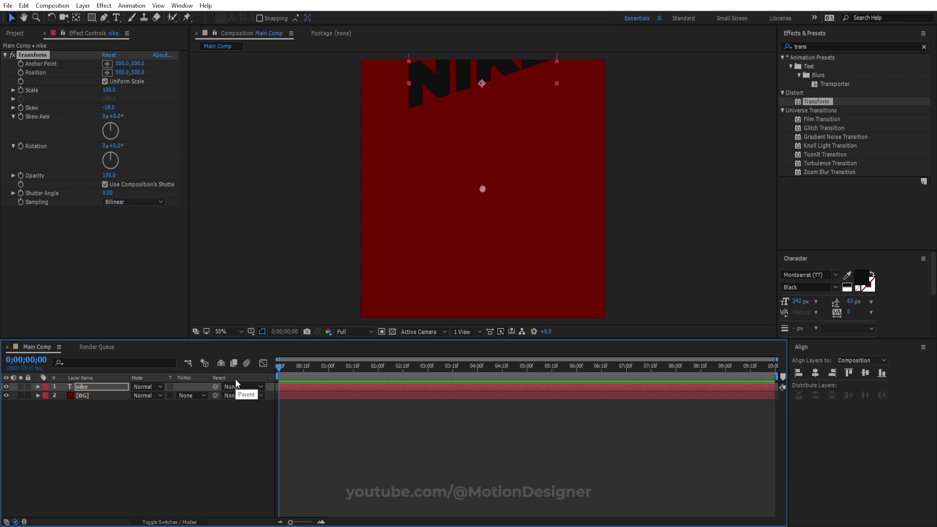
key("space")
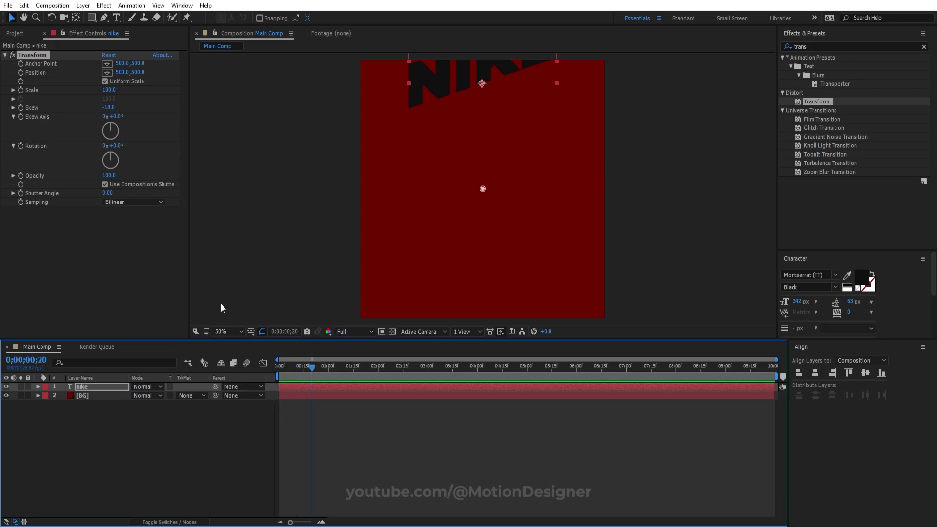
left_click(20, 65)
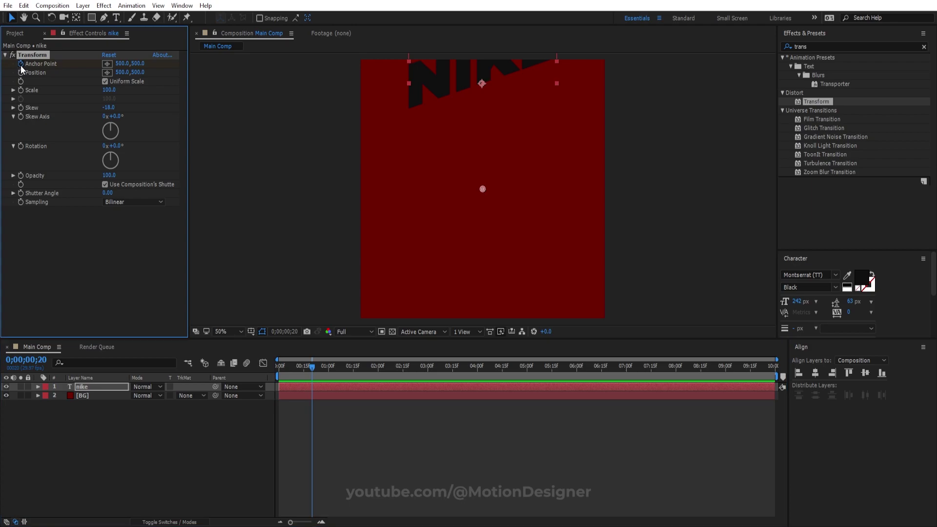
left_click_drag(314, 371, 214, 378)
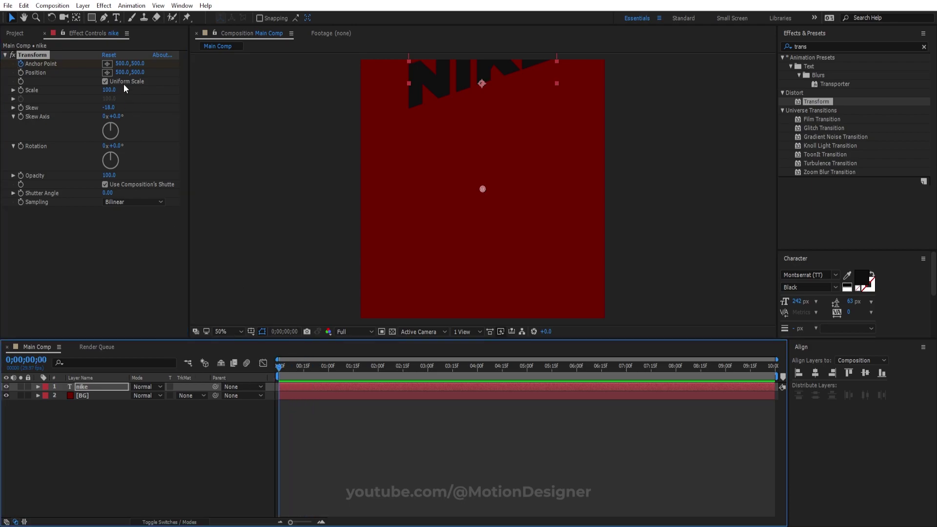
left_click_drag(123, 64, 34, 64)
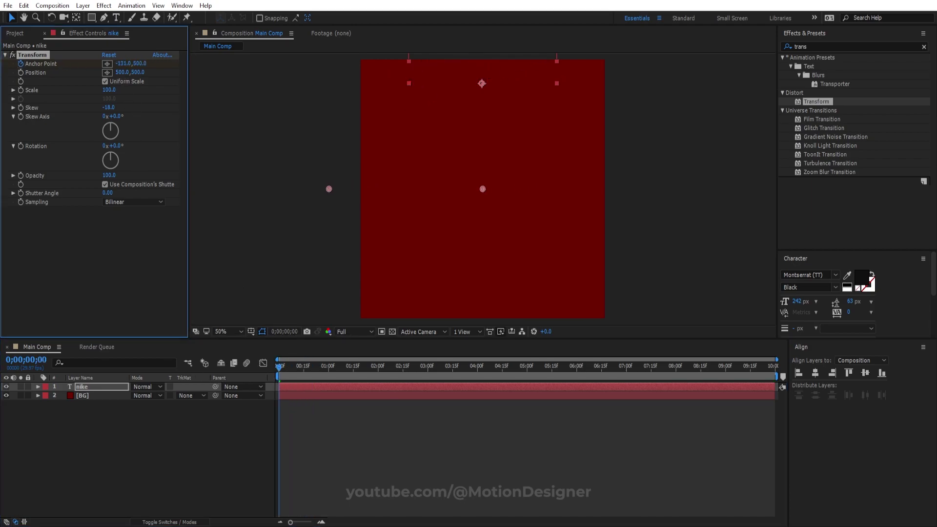
key("space")
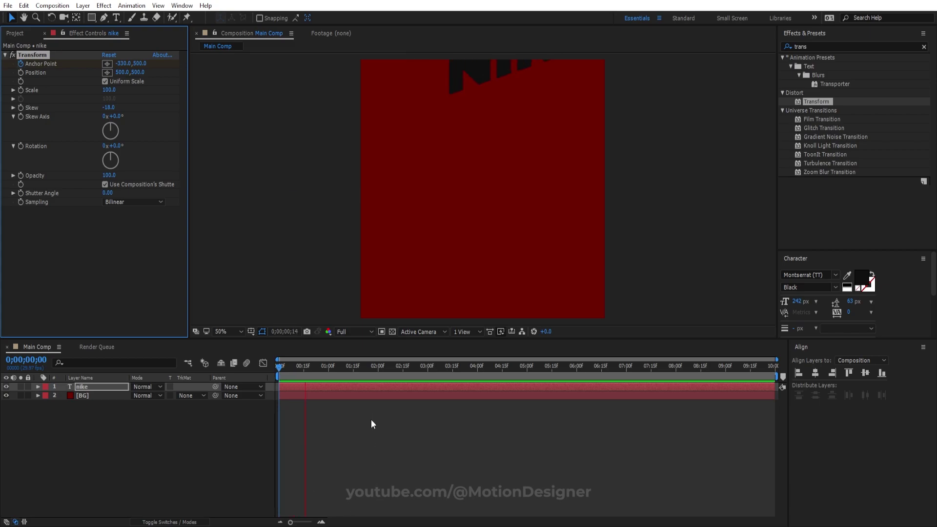
- Reveal the nike layer's two Anchor Point keyframes and apply Easy Ease to both
left_click(299, 385)
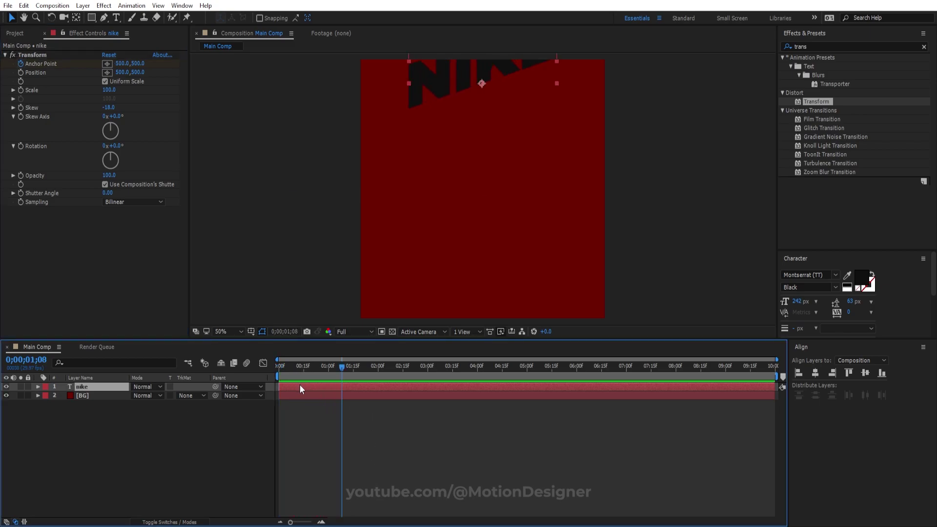
key("u")
mouse_move(329, 400)
left_mouse_down()
mouse_move(293, 420)
mouse_move(277, 415)
left_mouse_up()
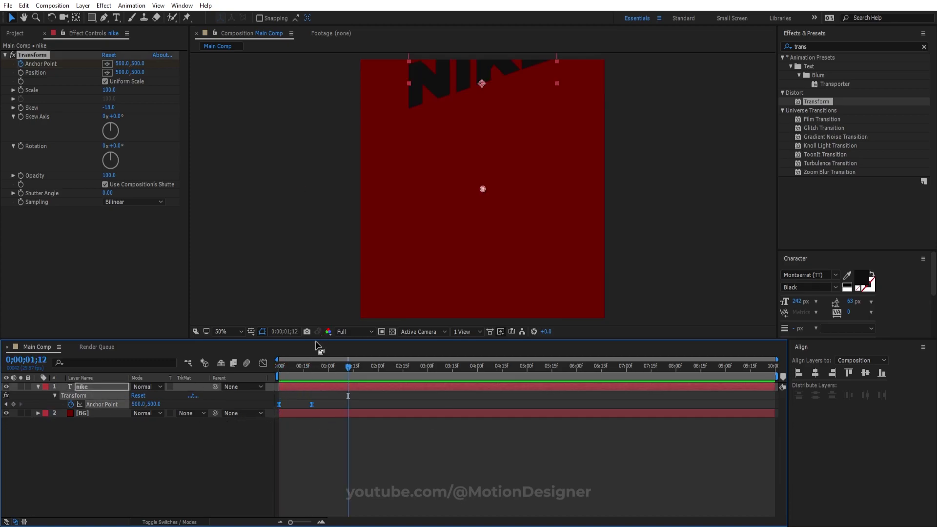
left_click(90, 450)
- Duplicate the nike text layer five times, stacking the copies at even vertical spacing down to the composition's lower edge
left_click(97, 388)
key("ctrl+d")
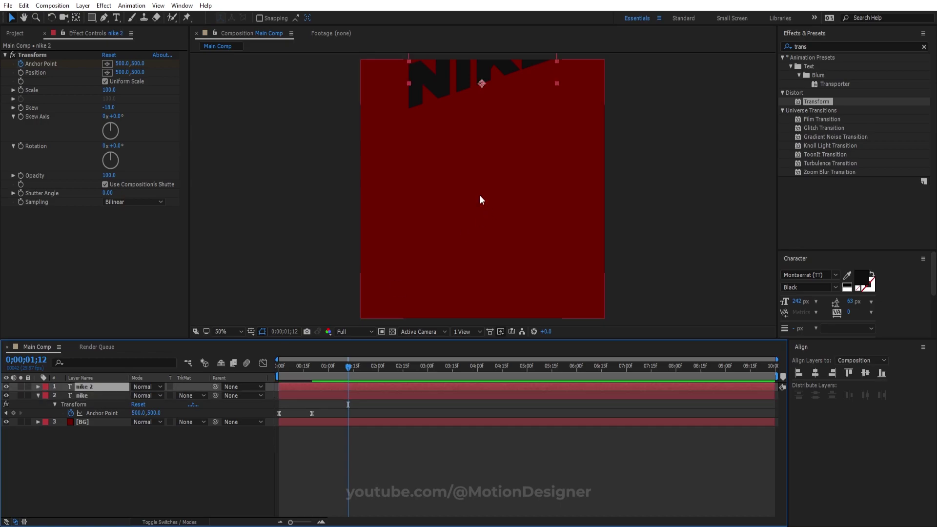
left_click_drag(487, 66, 494, 122)
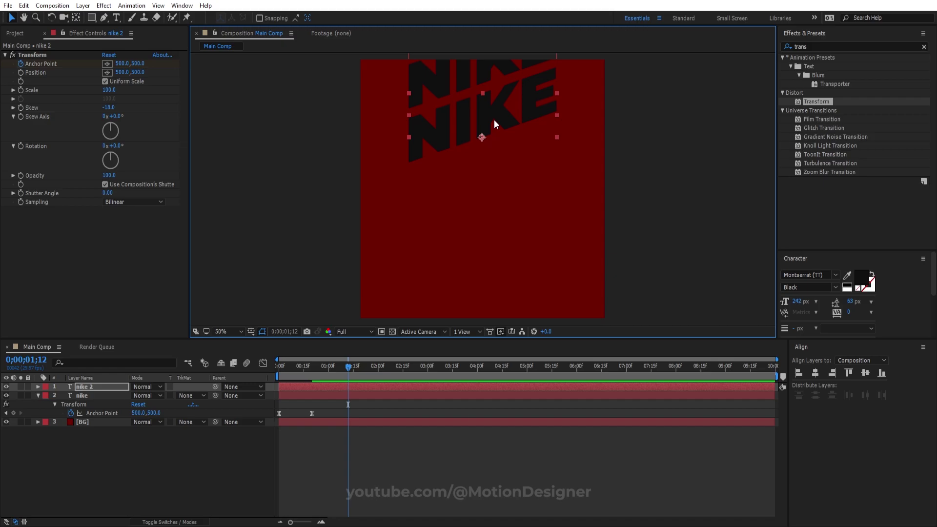
key("ctrl+d")
left_click_drag(502, 119, 519, 276)
key("ctrl+d")
key("ctrl+d")
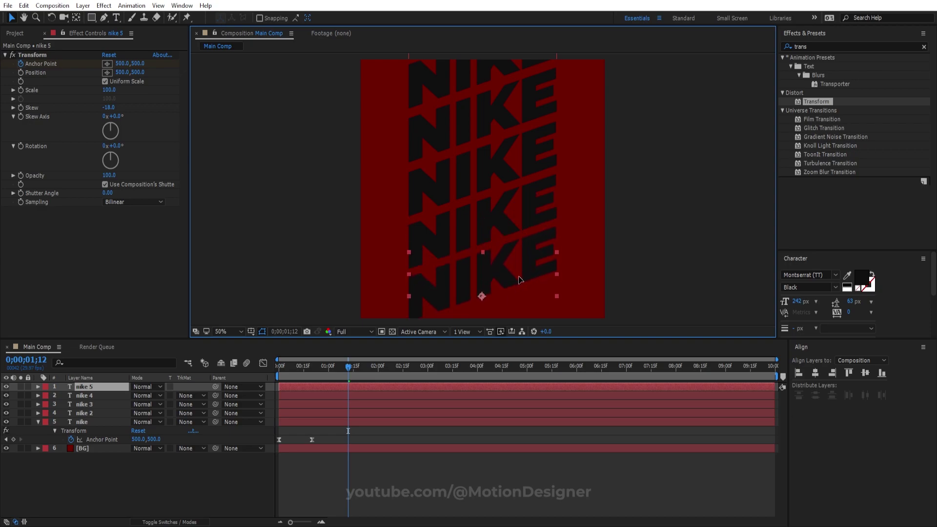
key("ctrl+d")
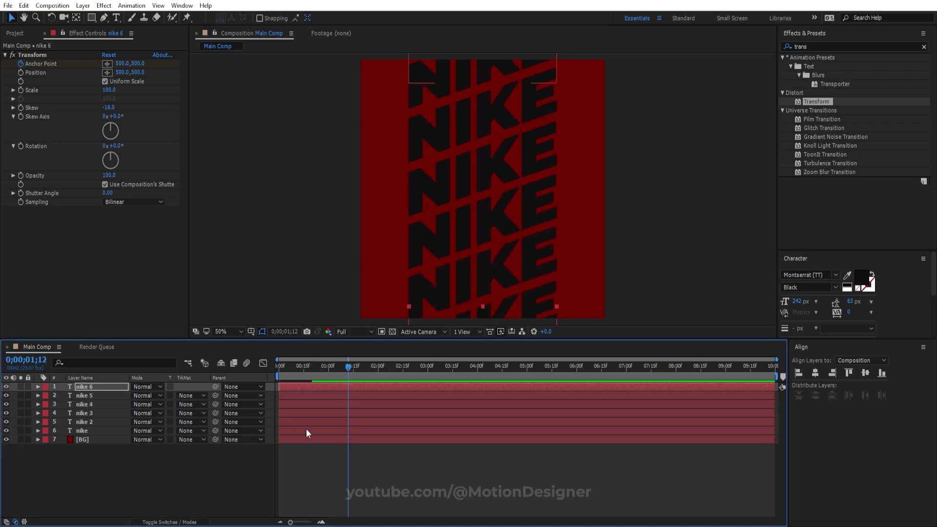
- Reveal the Anchor Point keyframes of all six nike text layers, with the timeline enlarged to show every layer
left_click(305, 430)
left_click(298, 387, "shift")
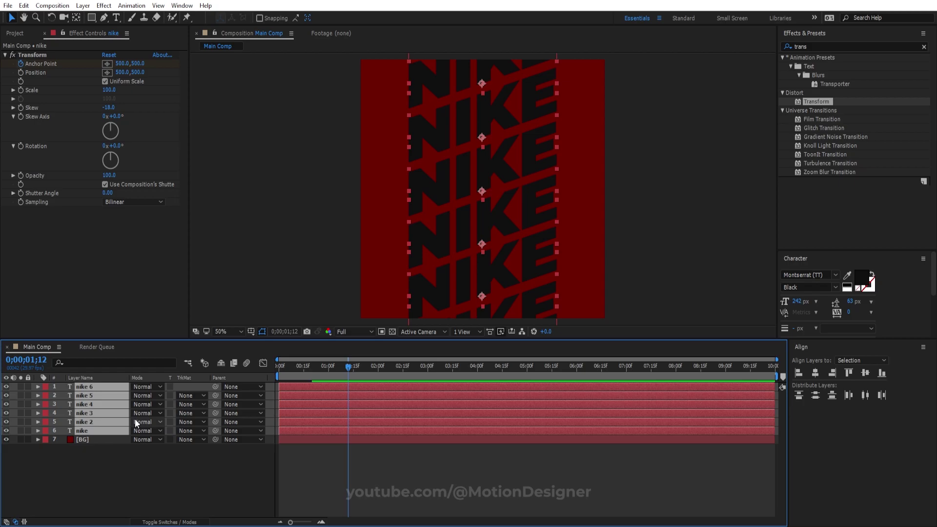
key("u")
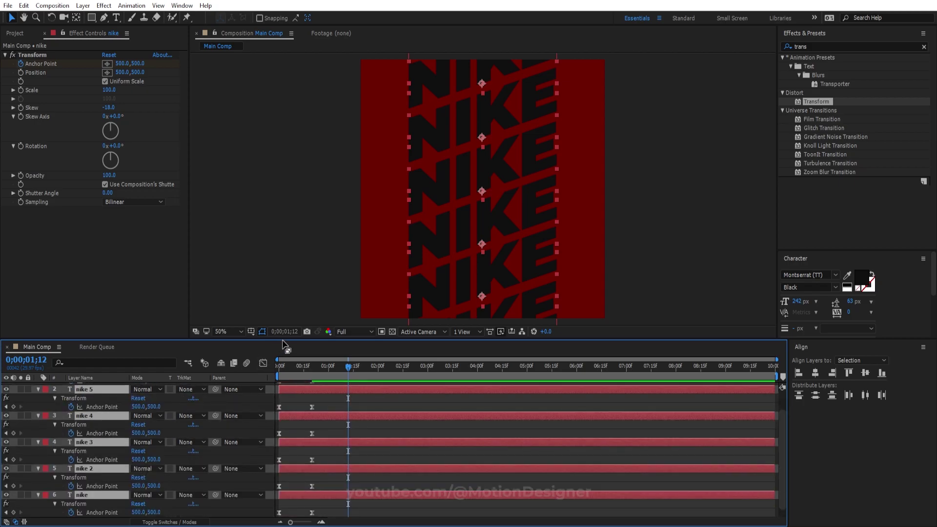
left_click_drag(284, 341, 287, 280)
- Shift the nike 2 through nike 6 layers in time so they start at 0;00;00;20, on the first nike layer's last keyframe
key("j")
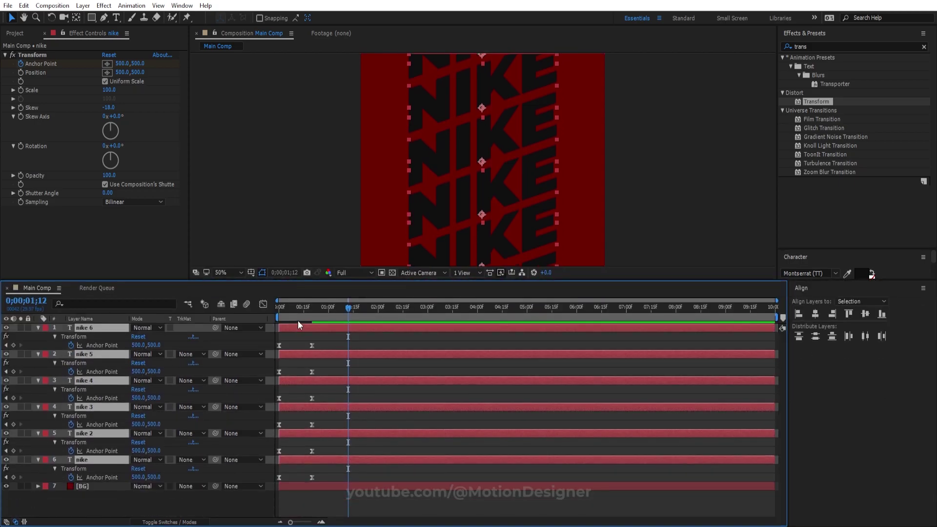
key("ctrl+Up")
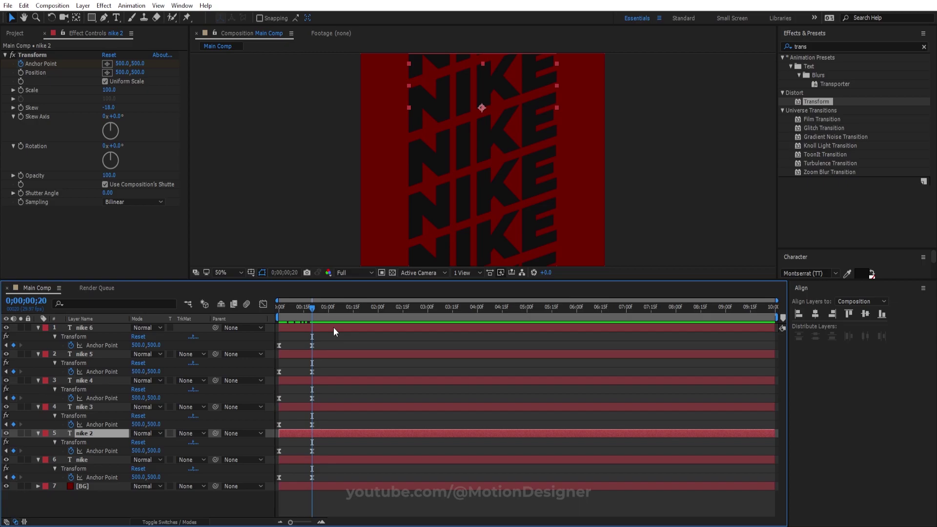
key("ctrl+shift+Up")
key("ctrl+shift+Up")
key("ctrl+shift+Up")
key("ctrl+shift+Up")
left_click_drag(302, 406, 323, 408)
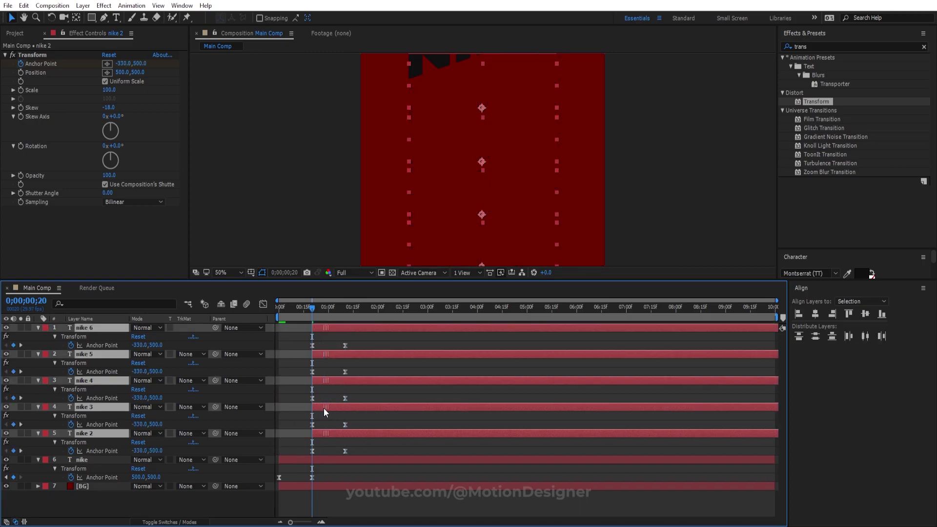
- Shift nike 3 through nike 6 in time so they start at nike 2's last Anchor Point keyframe
left_click(366, 407)
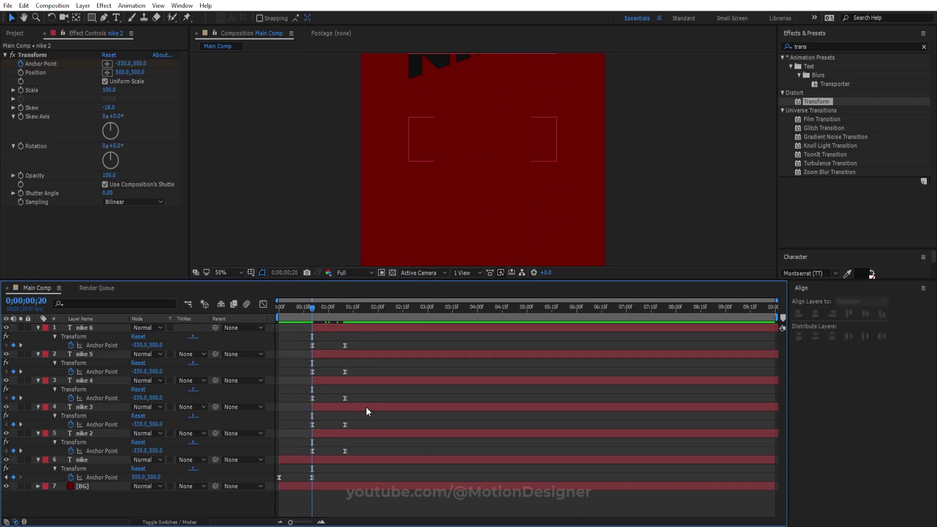
left_click(371, 338, "shift")
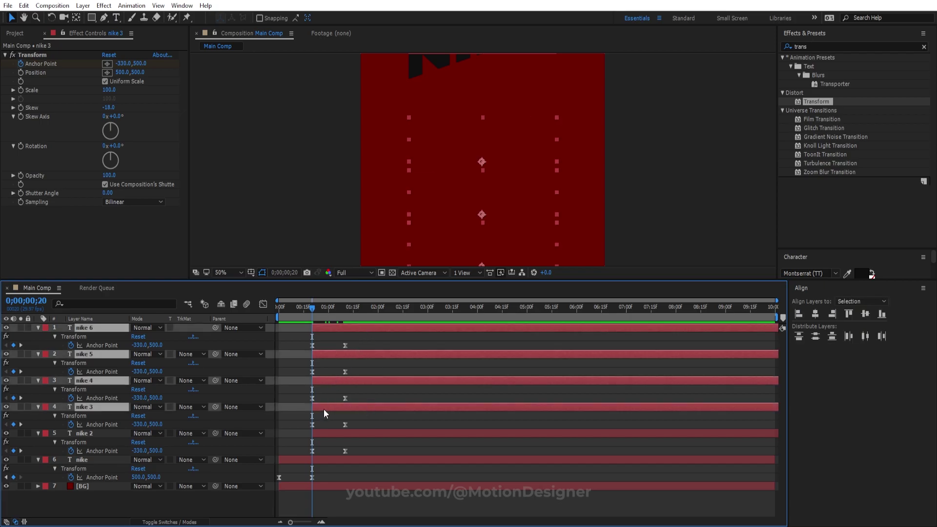
left_click_drag(324, 409, 357, 409)
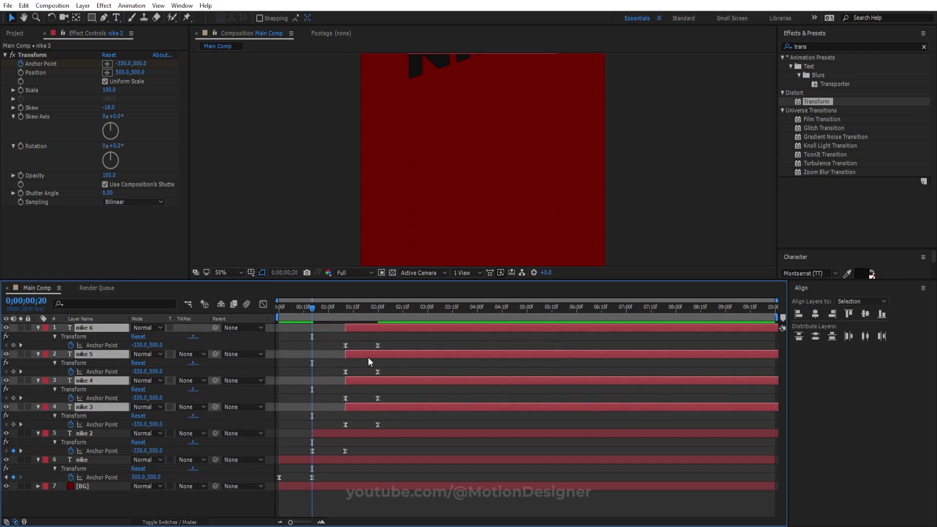
- Shift nike 4 through nike 6 in time so they start at nike 3's last Anchor Point keyframe
left_click(411, 393)
left_click(405, 409)
left_click(398, 382)
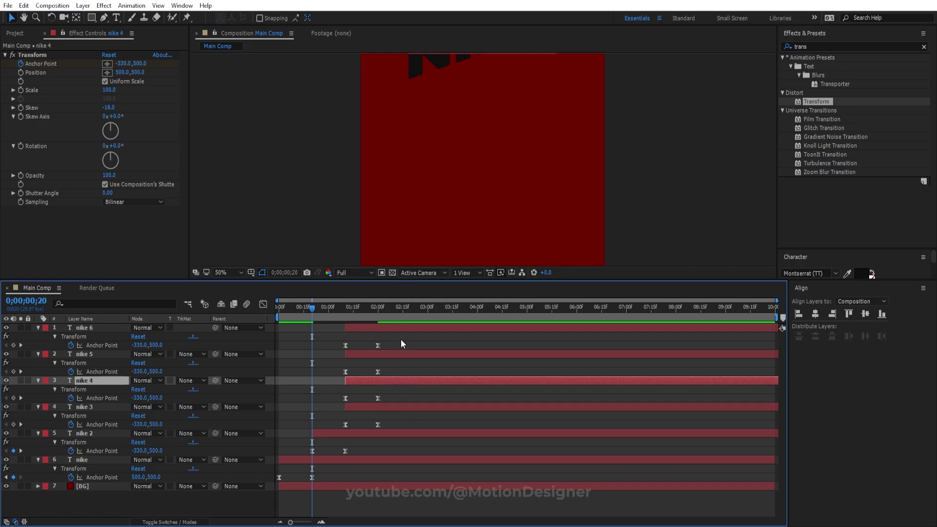
left_click(396, 330, "shift")
left_click_drag(362, 380, 392, 382)
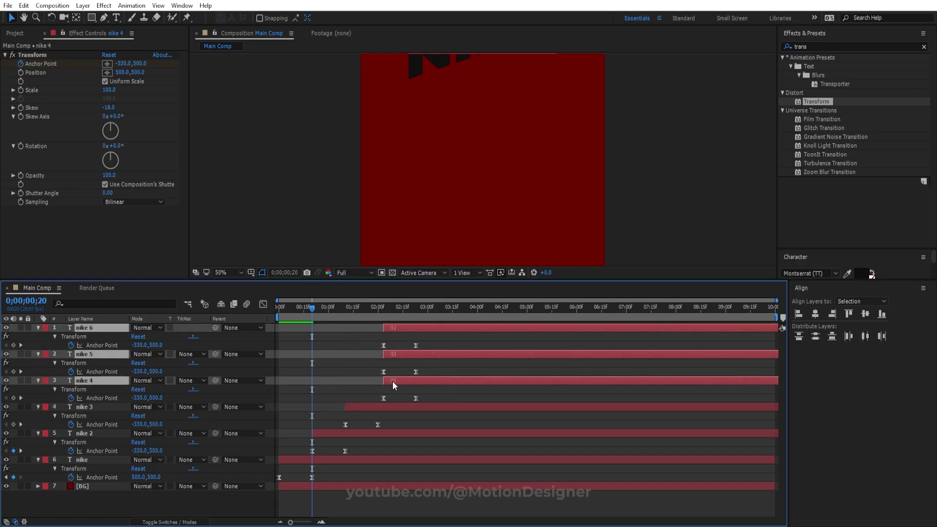
- Offset nike 5 and nike 6 so each starts at the last Anchor Point keyframe of the copy before it
left_click(434, 369)
left_click(435, 355)
left_click(438, 327, "shift")
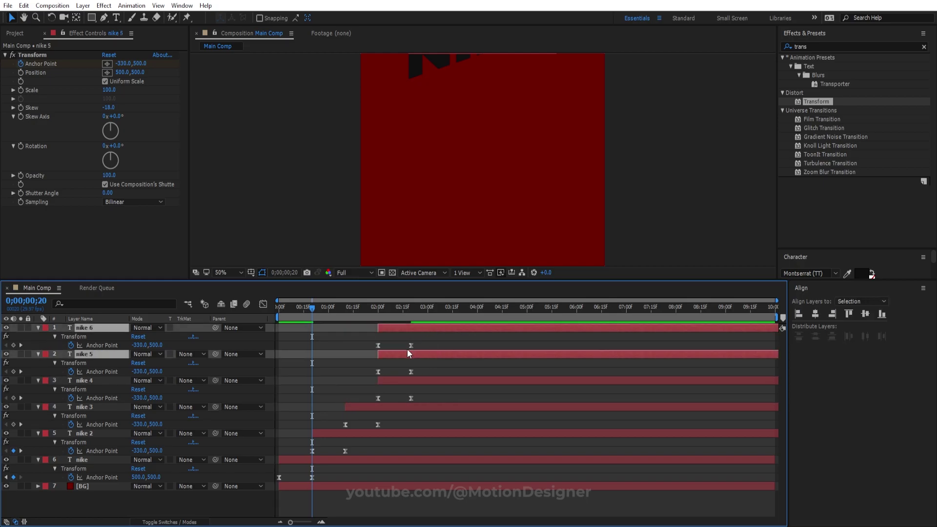
left_click_drag(407, 349, 479, 329)
left_click(475, 346)
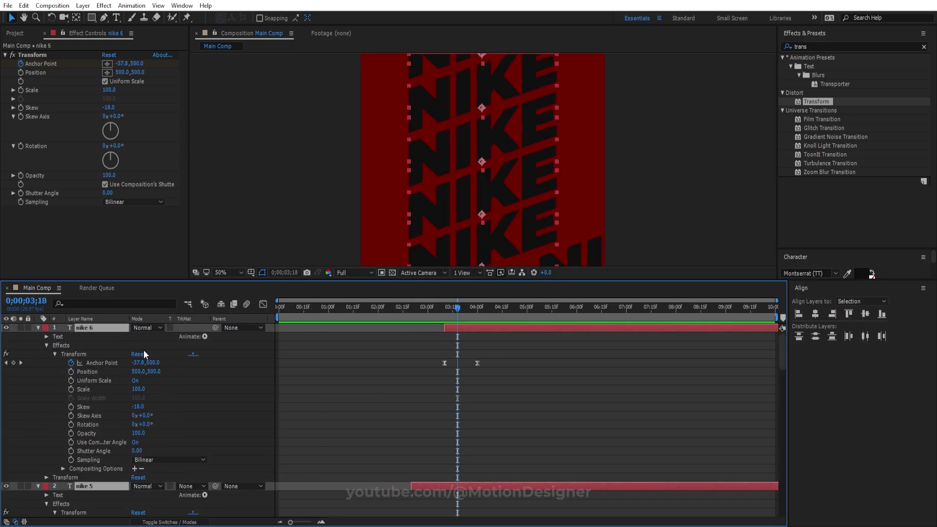
- Collapse the properties of the six nike layers and pre-compose the layers as "Bg text"
key("ctrl+grave")
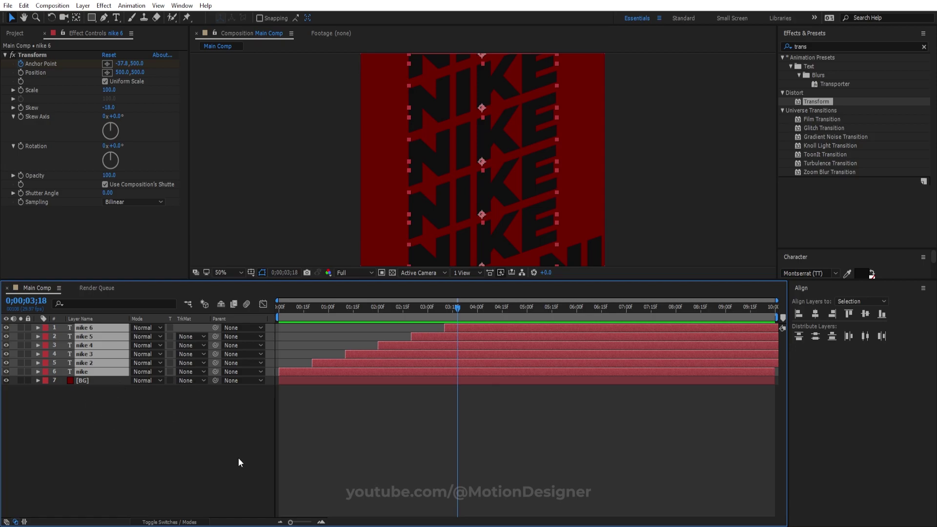
right_click(107, 344)
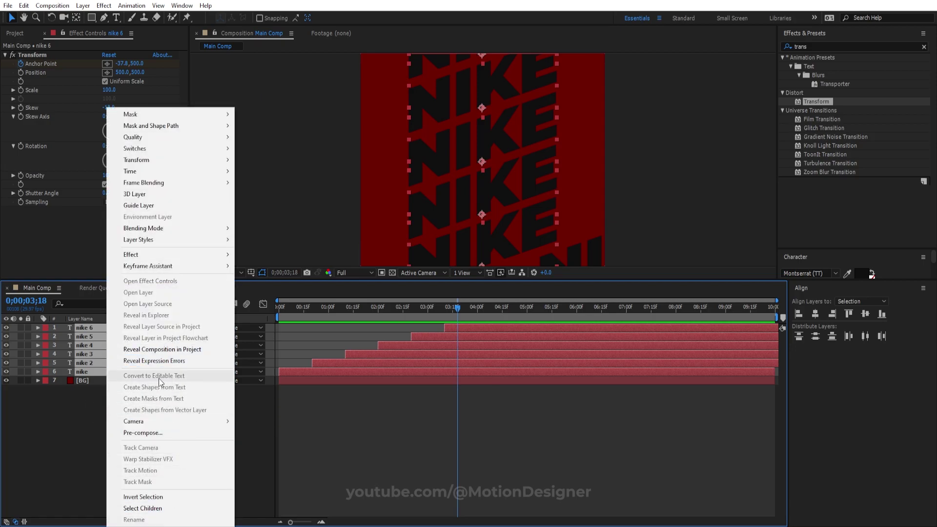
left_click(183, 433)
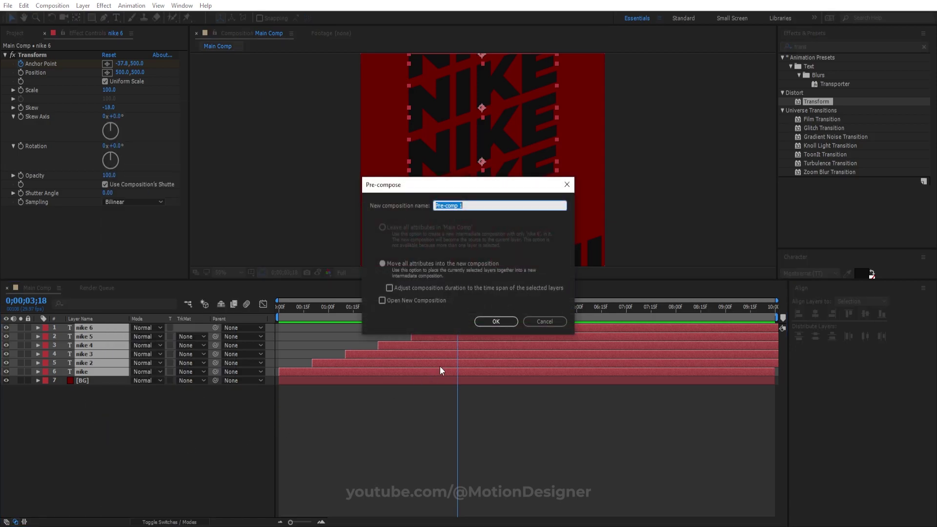
type("Bg text")
key("Return")
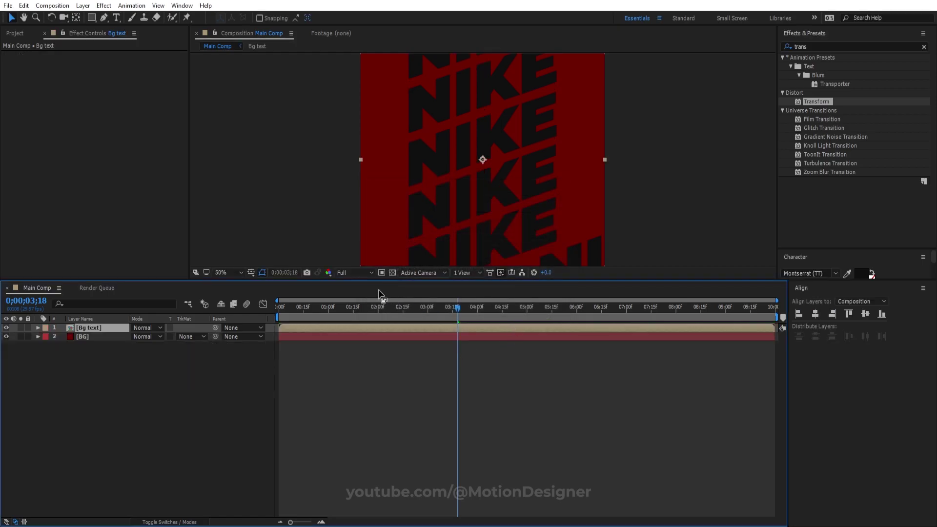
- Scale the Bg text layer up to 157% and preview the animation from the start
key("s")
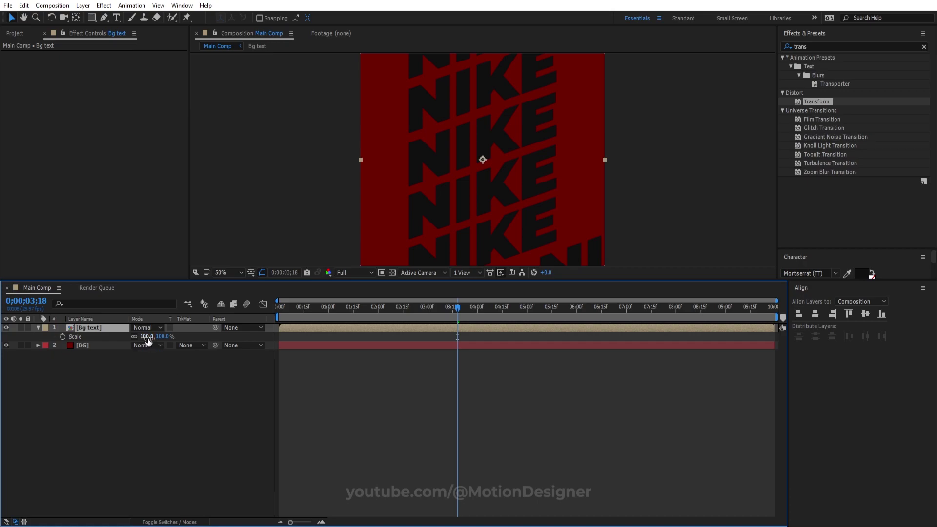
left_click_drag(147, 338, 175, 339)
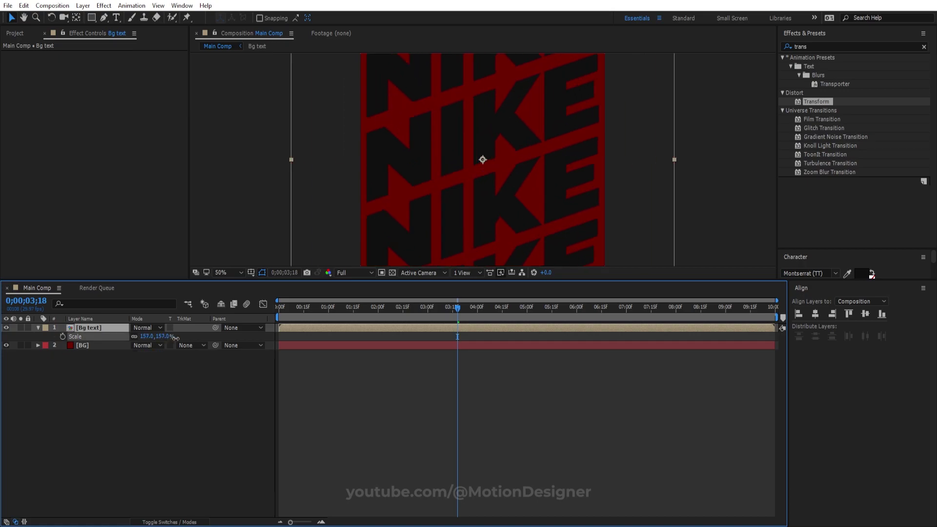
key("Home")
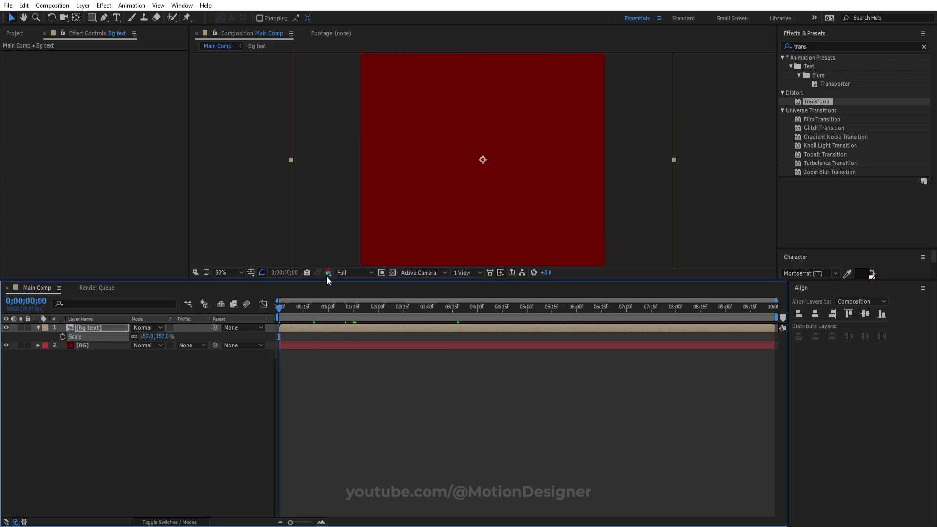
left_click_drag(327, 281, 303, 367)
key("space")
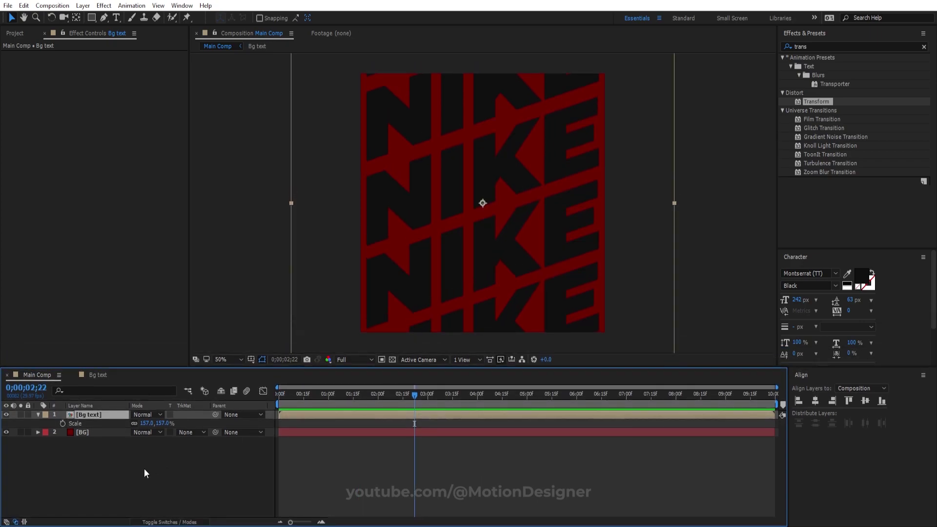
- Add a new text layer reading "just do it" over the background text
left_click(139, 460)
left_click(117, 18)
left_click(477, 251)
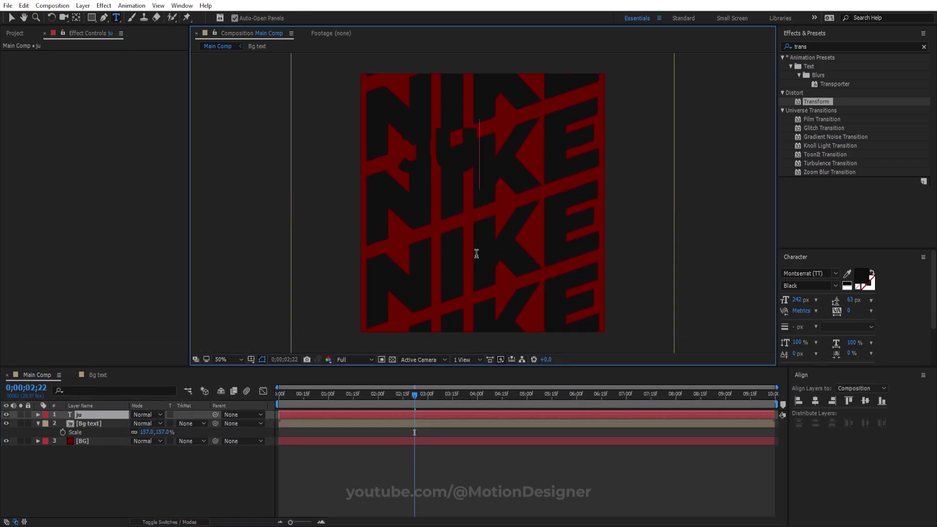
type("just do it")
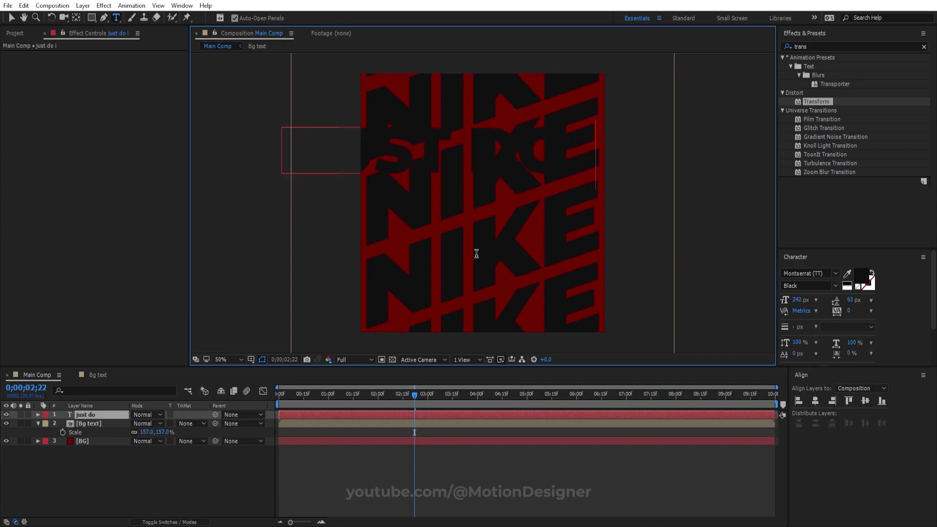
left_click(11, 18)
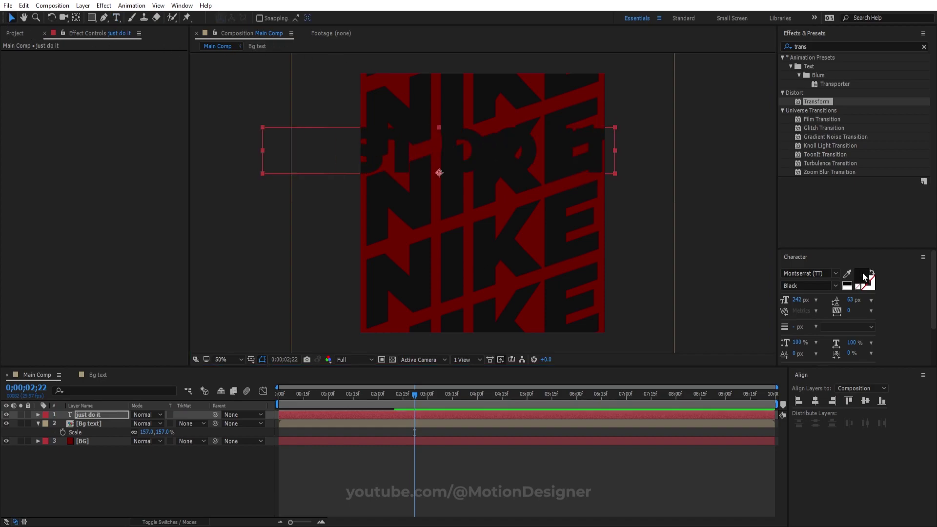
- Change the fill colour of the just do it text to white
left_click(862, 274)
left_click(431, 328)
left_click(644, 330)
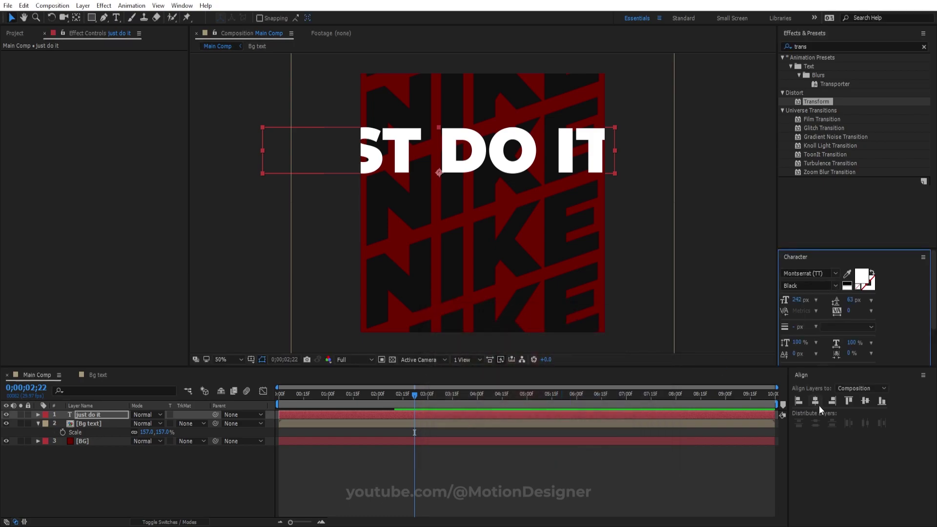
- Centre the just do it text horizontally and vertically in the composition and reduce its font size to 123 px
left_click(814, 401)
left_click(865, 401)
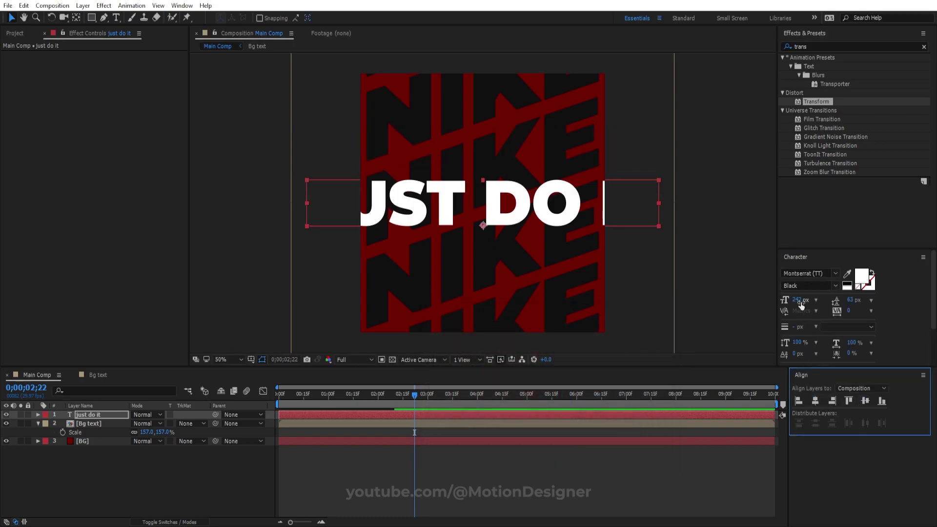
left_click_drag(801, 306, 743, 306)
left_click(78, 468)
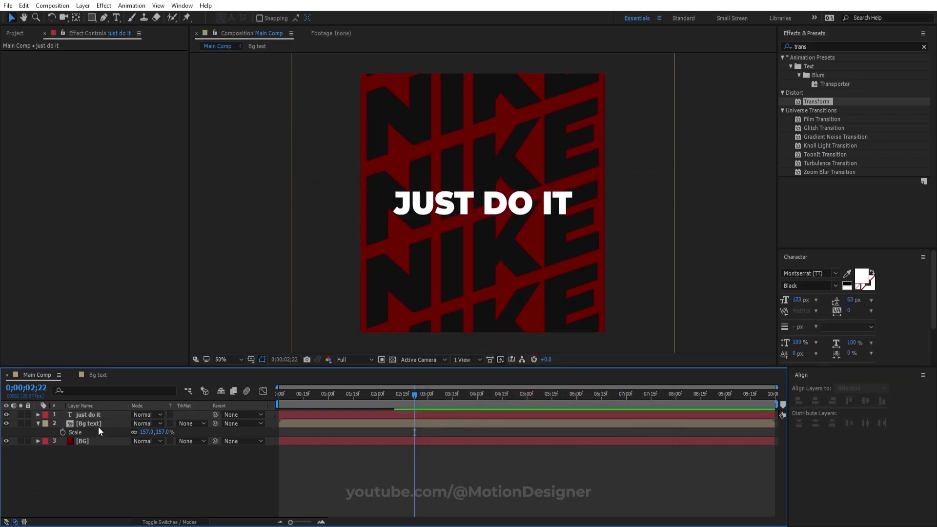
- Lower the opacity of the Bg text layer to 31% and collapse its properties
left_click(97, 427)
key("t")
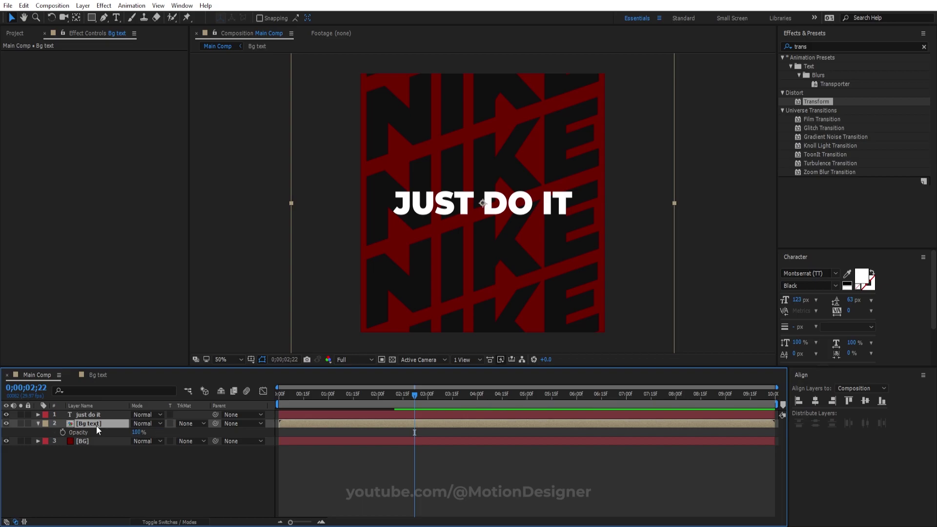
left_click_drag(136, 433, 117, 435)
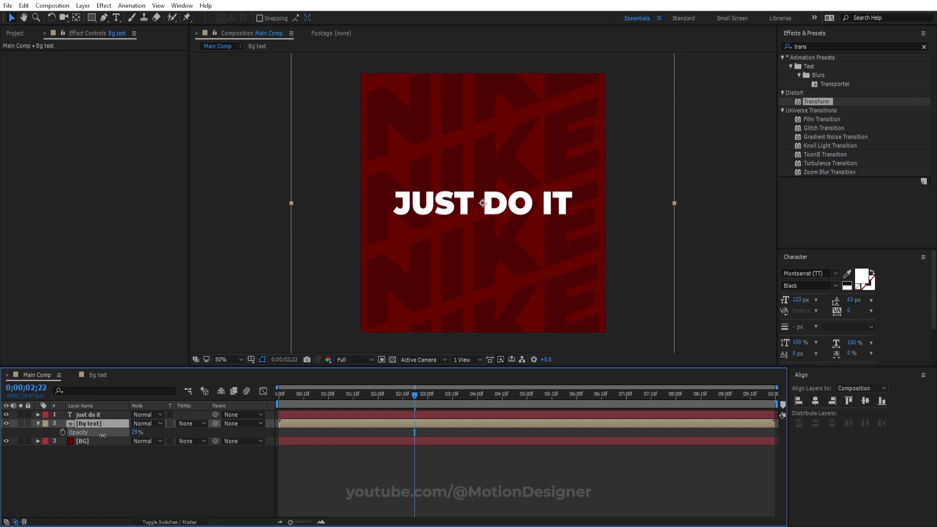
left_click(120, 449)
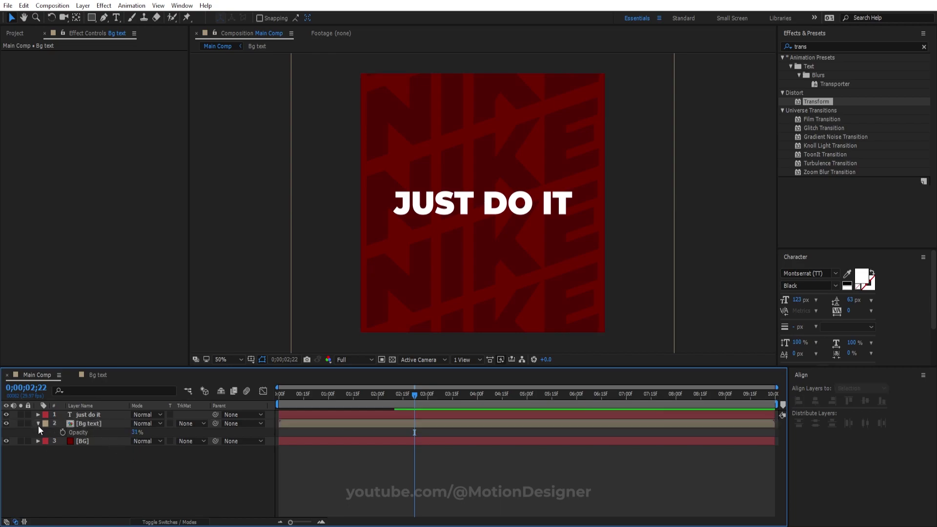
left_click(38, 426)
- Pre-compose the just do it layer as "Title" with all attributes moved, and open the Title composition
left_click(98, 414)
left_click(120, 470)
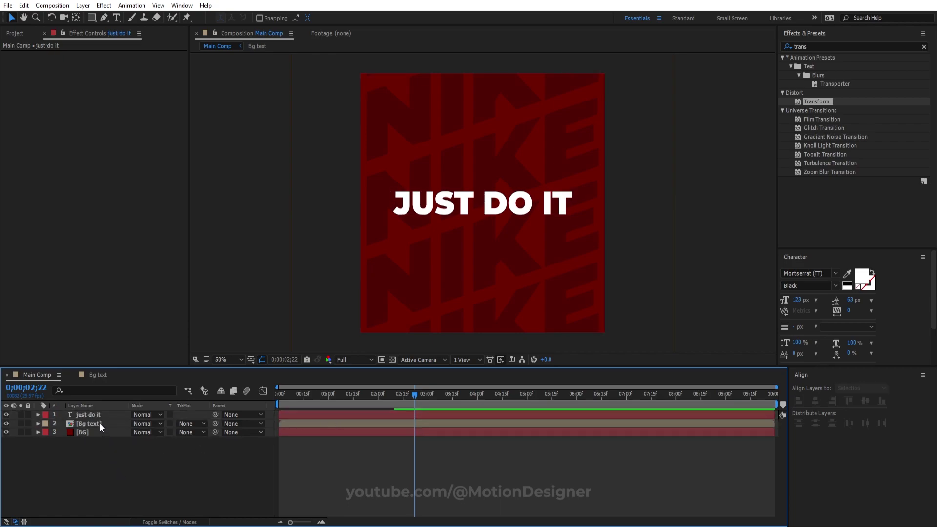
left_click(100, 416)
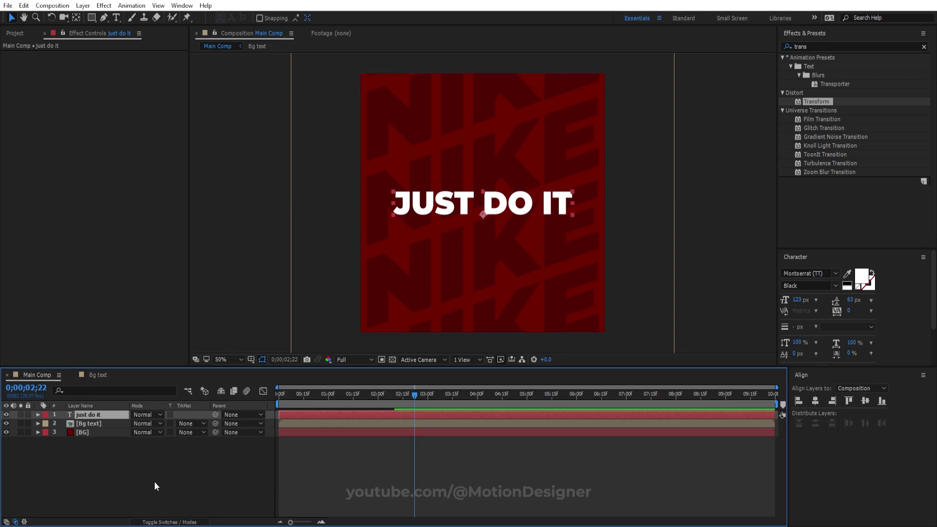
key("ctrl+shift+c")
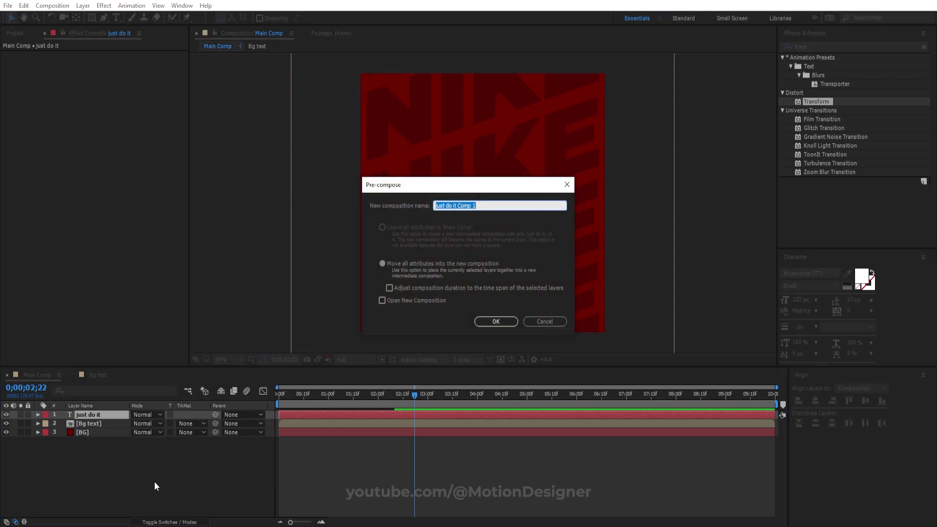
type("Title")
left_click(495, 322)
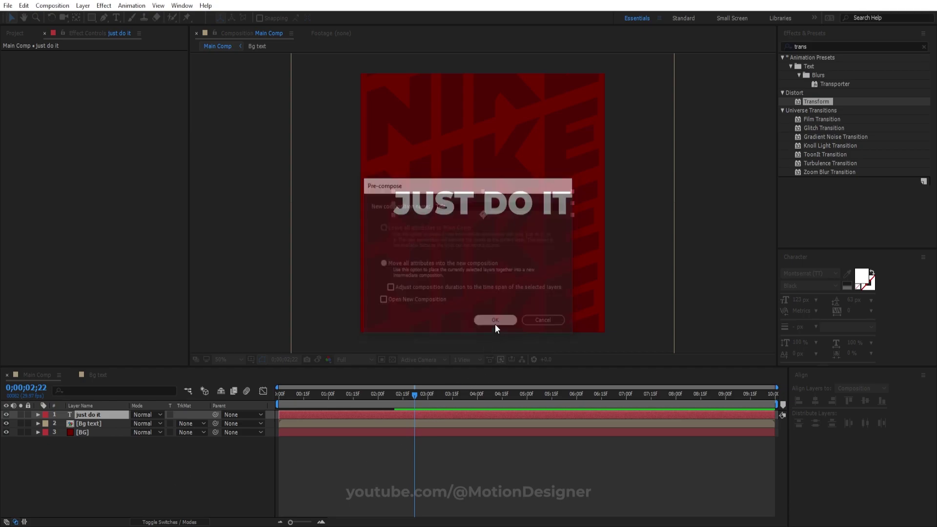
double_click(95, 414)
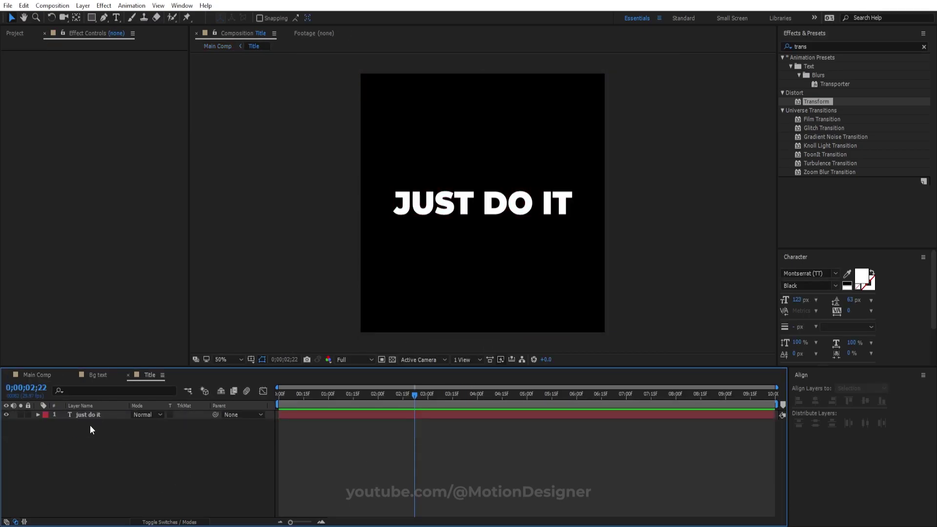
- Draw a region of interest across the full composition width around the JUST DO IT text, tightening its upper and lower edges
left_click(382, 360)
left_click_drag(359, 174, 617, 229)
left_click_drag(483, 174, 483, 181)
left_click_drag(483, 230, 486, 226)
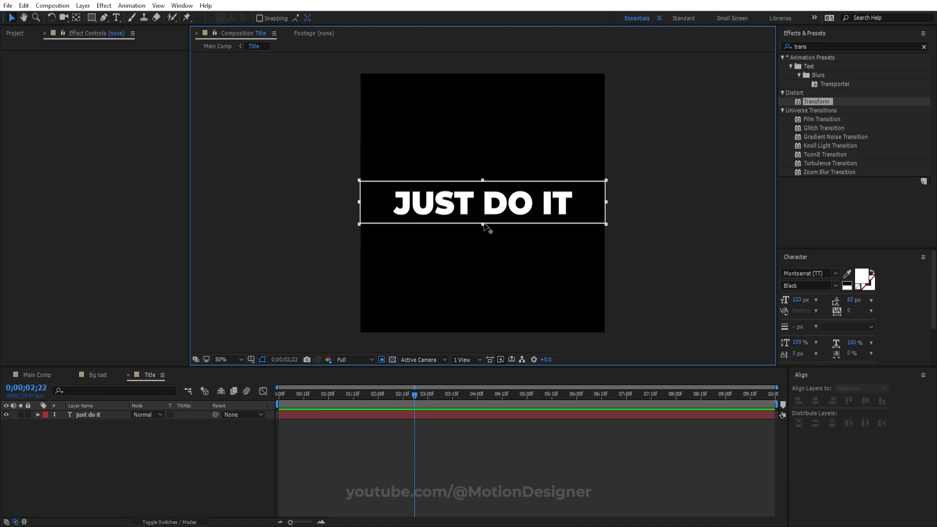
- Crop the Title composition to the region of interest and centre the just do it layer horizontally and vertically in it
left_click(53, 5)
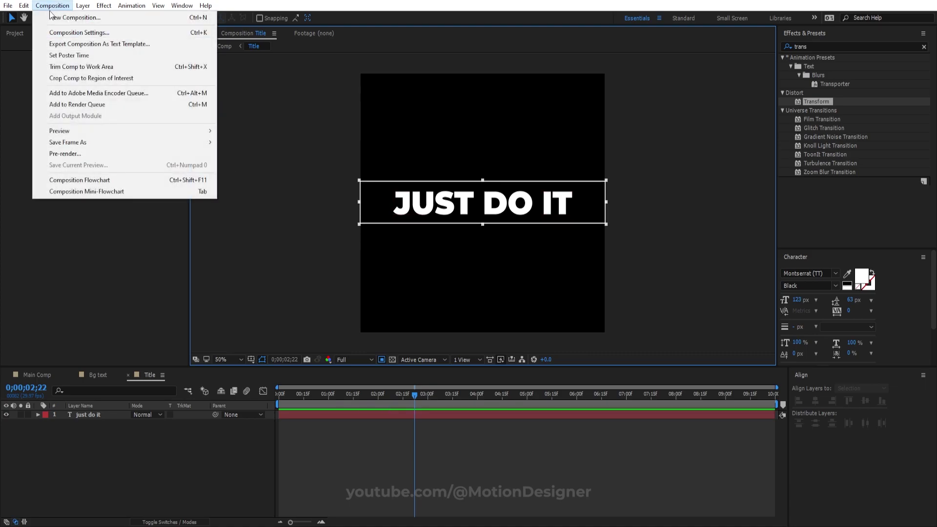
left_click(128, 80)
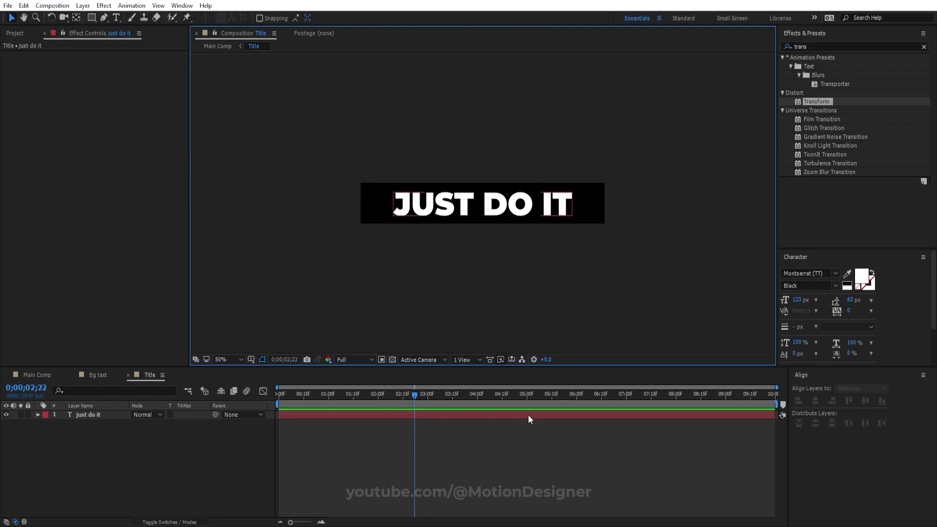
left_click(89, 415)
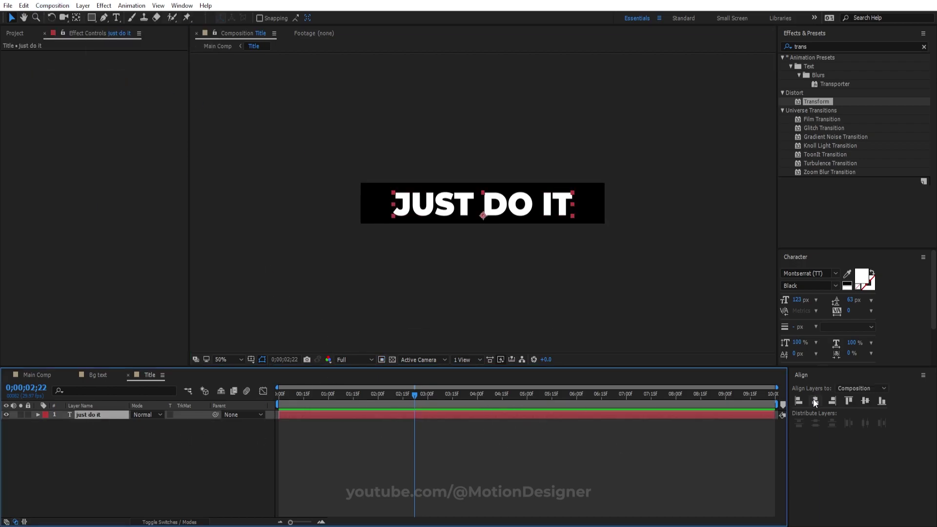
left_click(814, 401)
left_click(866, 402)
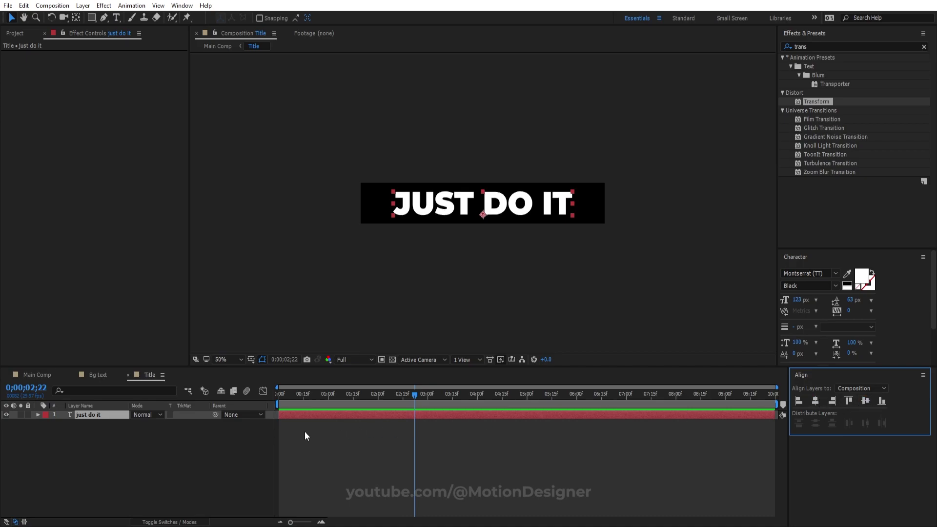
- Return to Main Comp, search the effects for "motion" and apply Motion Tile to the Title layer
left_click(39, 375)
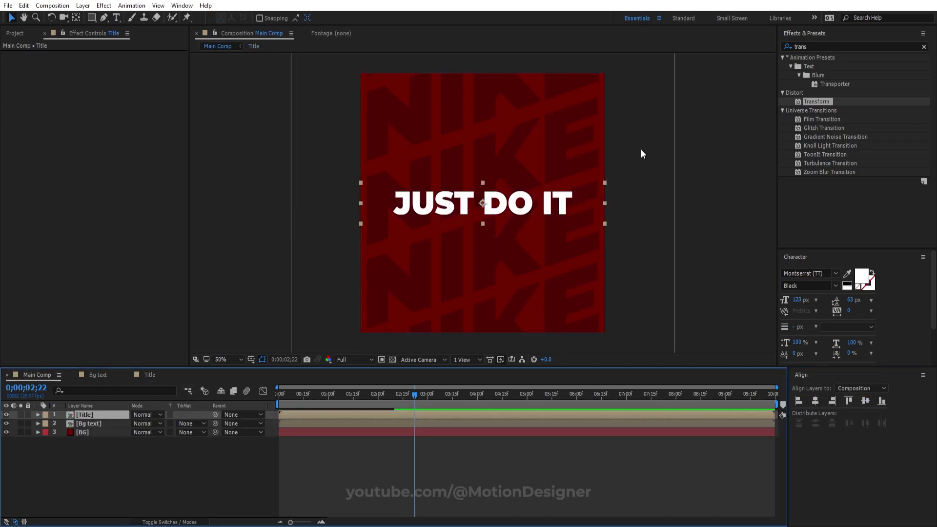
left_click(825, 47)
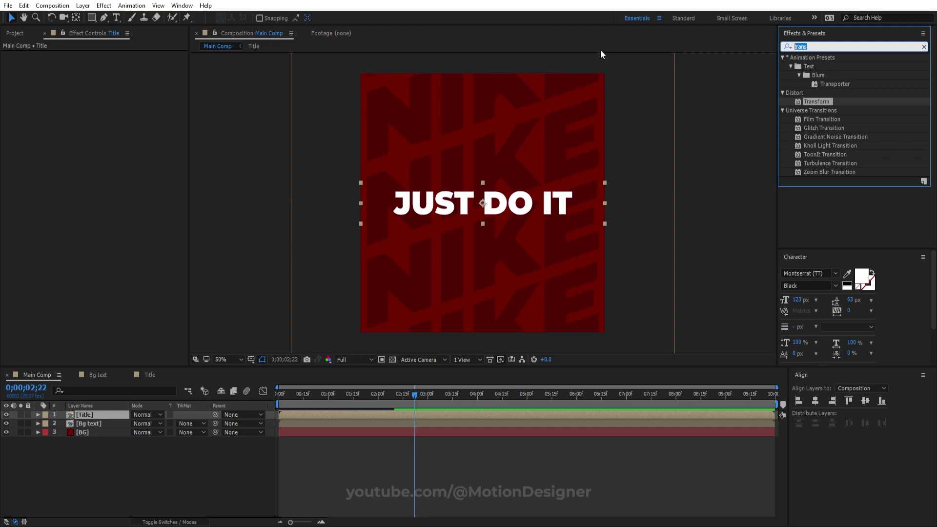
type("moti")
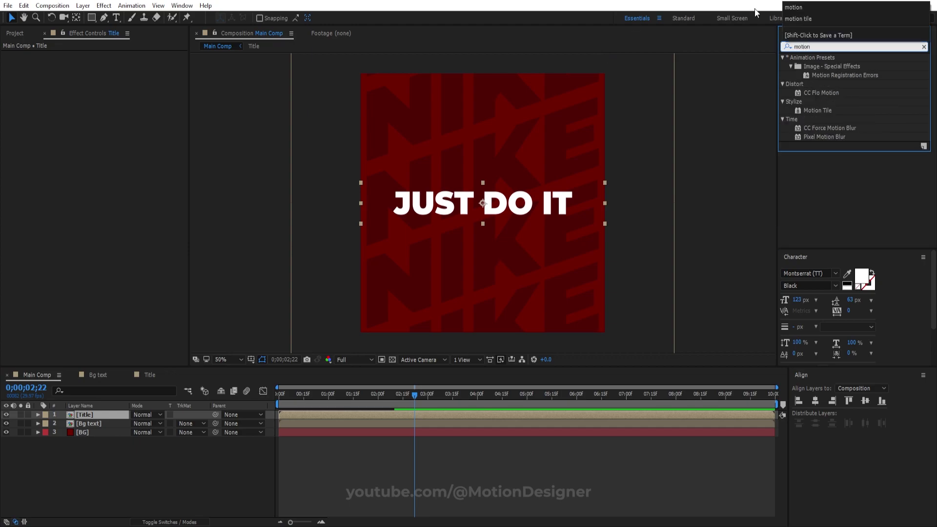
type("on")
left_click_drag(817, 110, 549, 215)
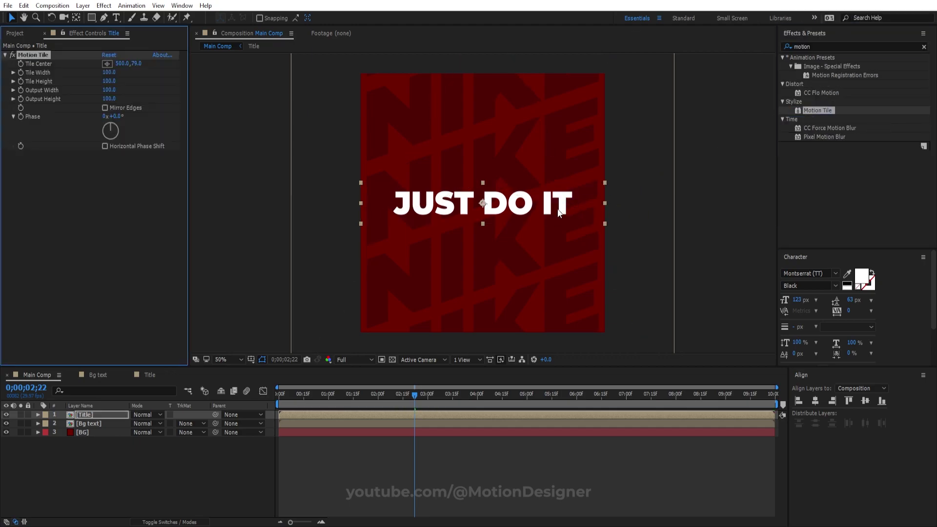
- Set the Title layer's Motion Tile Output Height to 400
left_click(113, 99)
type("270")
key("Return")
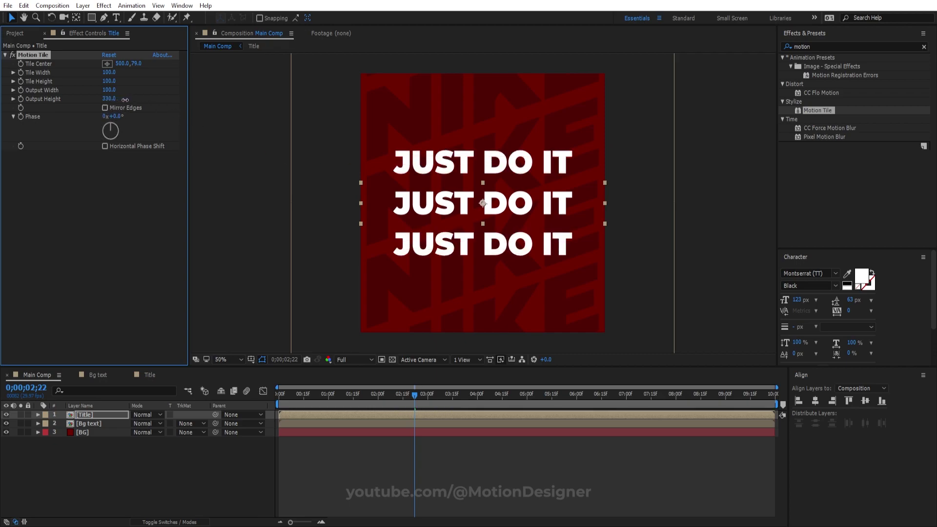
left_click_drag(125, 100, 141, 109)
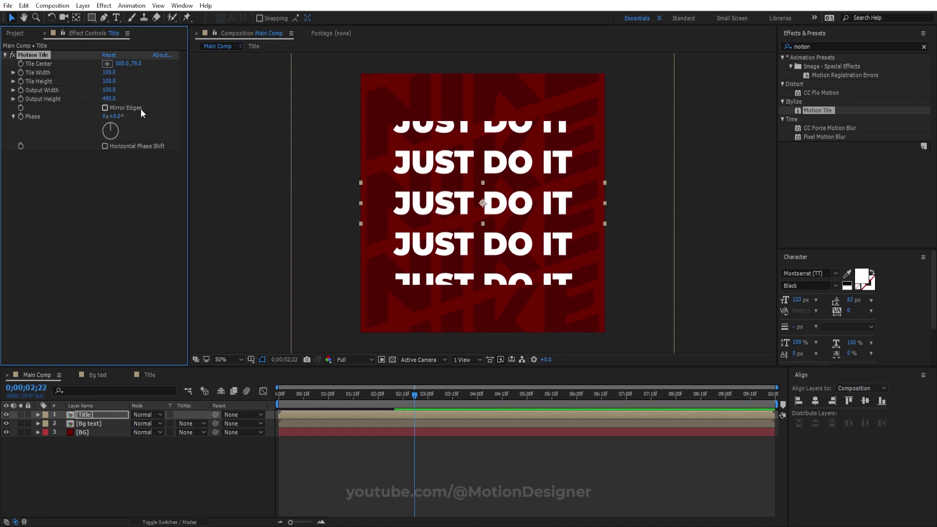
key("period")
key("period")
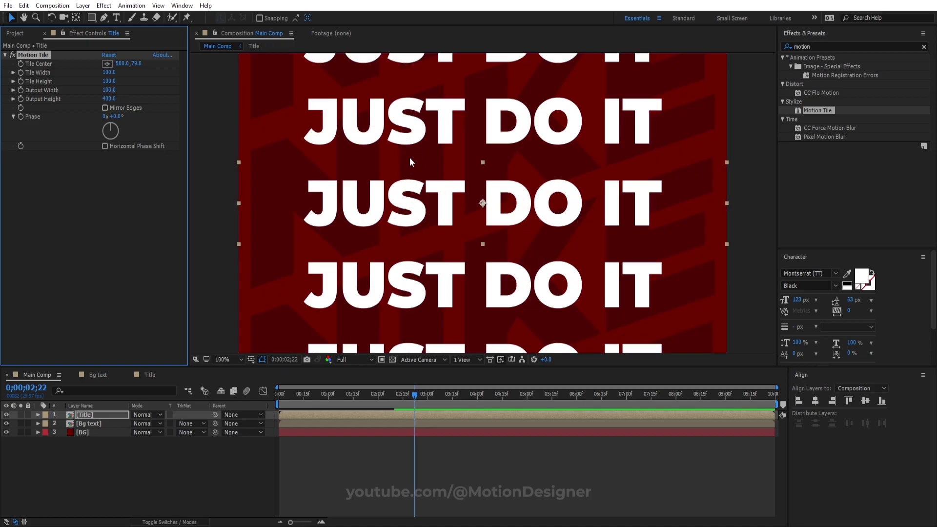
- Reopen the Title composition, draw a tighter region of interest around JUST DO IT and crop the composition to it
double_click(96, 414)
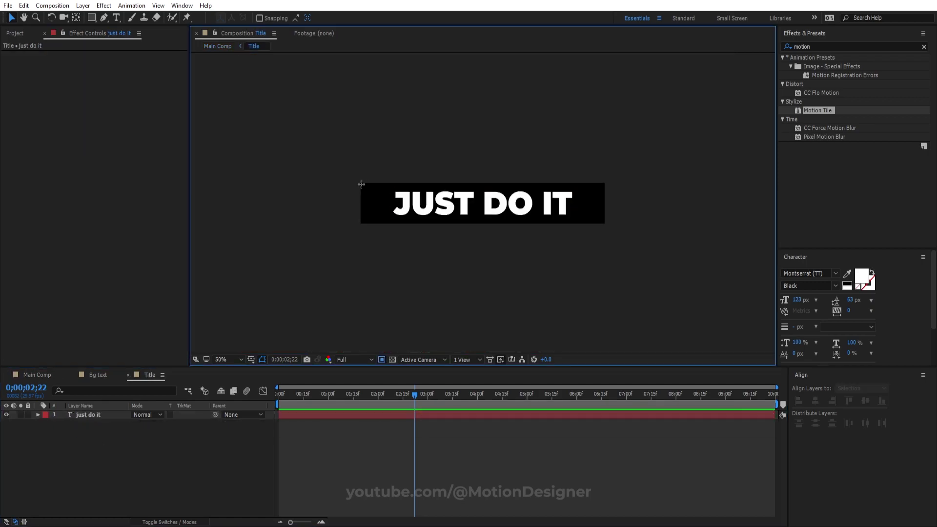
left_click_drag(360, 183, 606, 225)
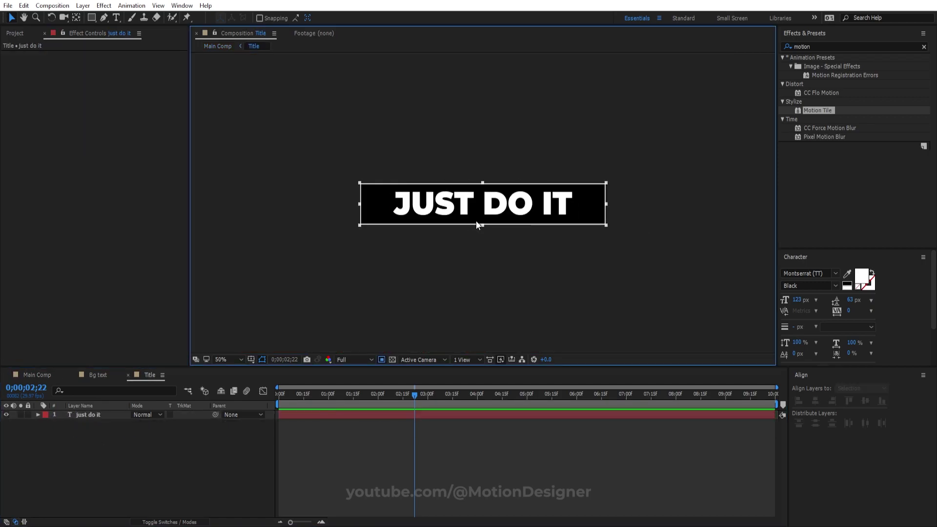
left_click_drag(483, 225, 487, 223)
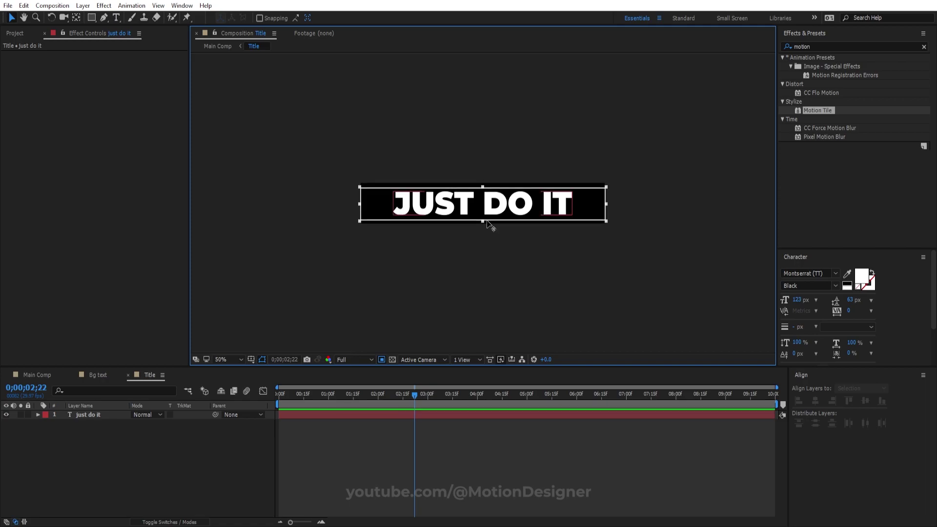
left_click(52, 6)
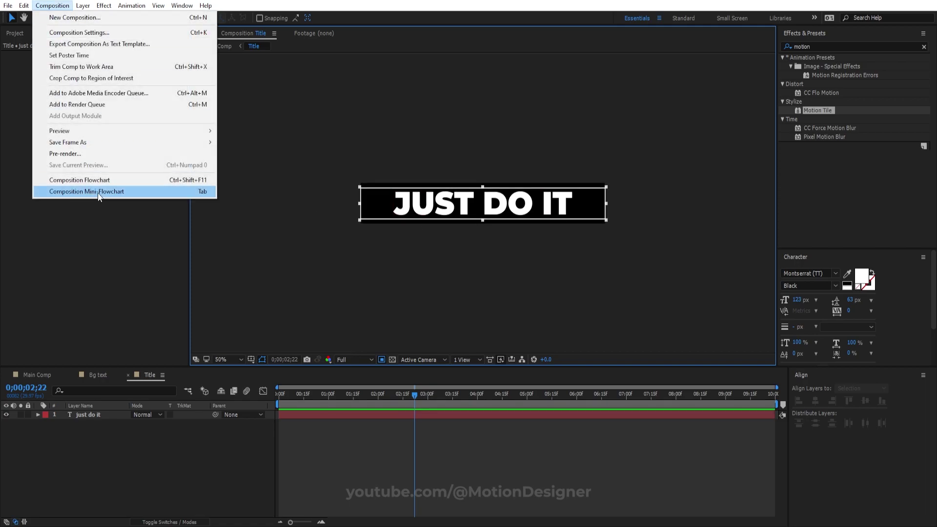
left_click(100, 82)
- Centre the just do it layer horizontally and vertically in the cropped Title composition and return to Main Comp
left_click(88, 414)
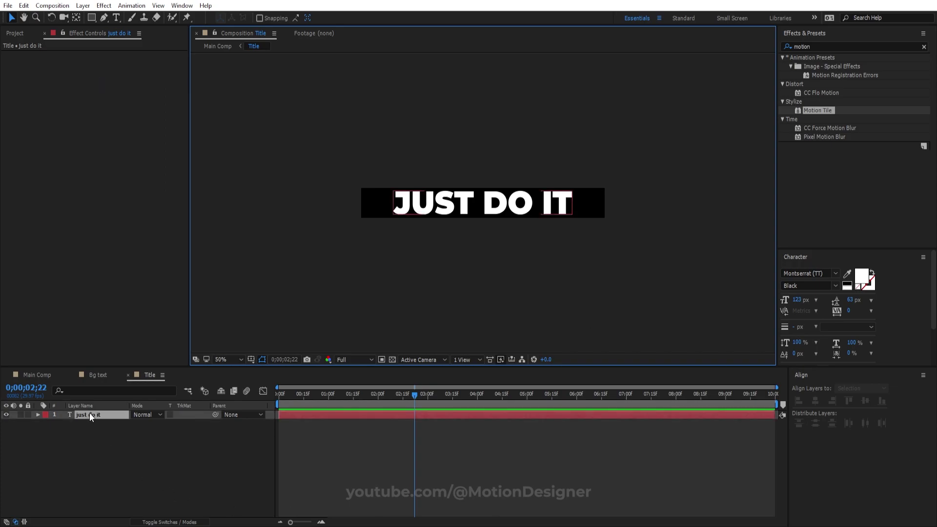
left_click(813, 401)
left_click(865, 401)
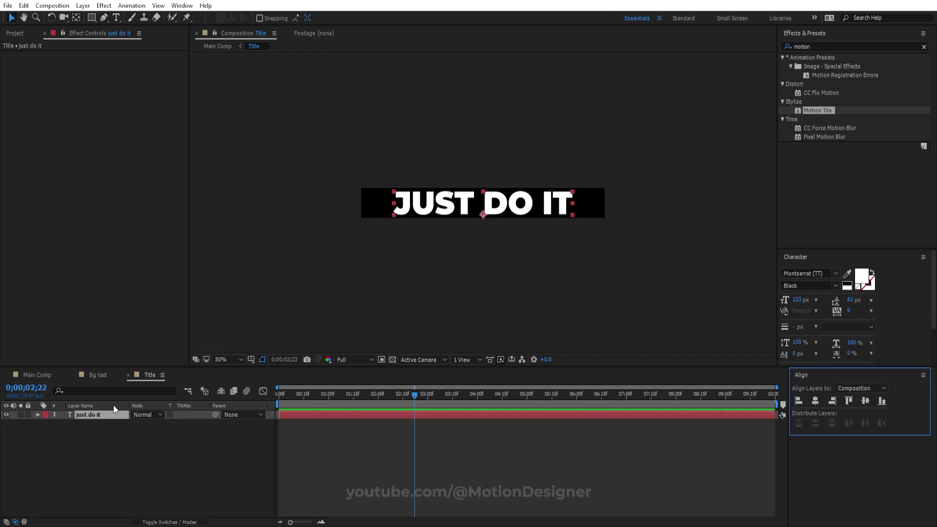
left_click(38, 376)
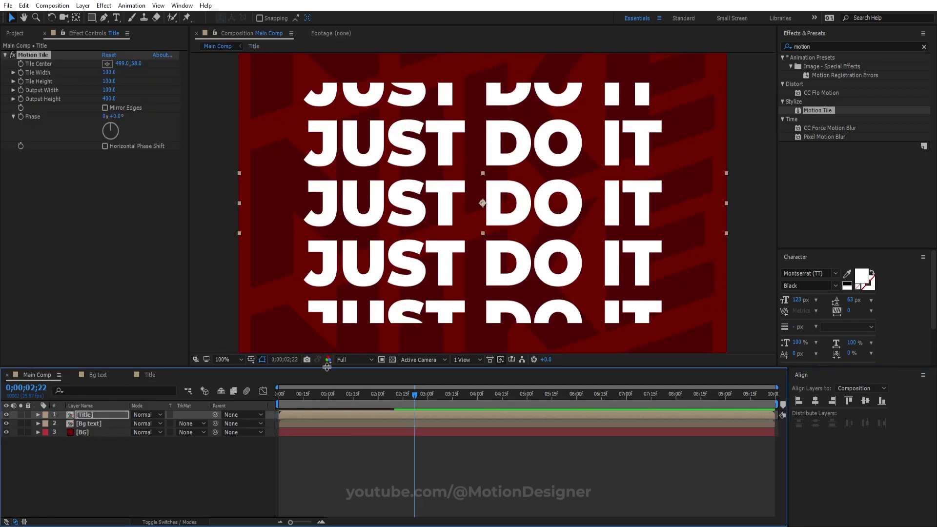
- Keyframe the Title's Motion Tile Tile Center from 499, 102 at 0;00;00;00 to 499, -554 at 0;00;09;29 and preview the scroll
left_click_drag(335, 399, 392, 417)
key("Home")
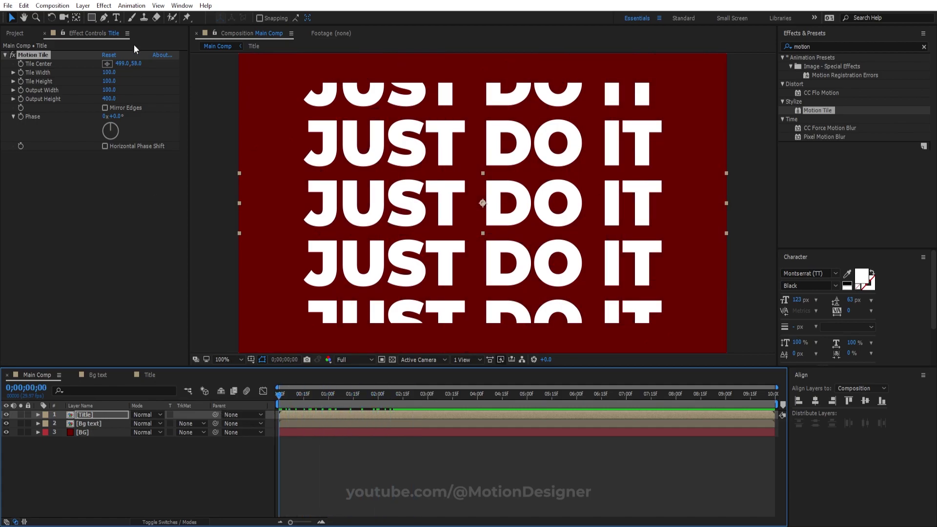
left_click(20, 106)
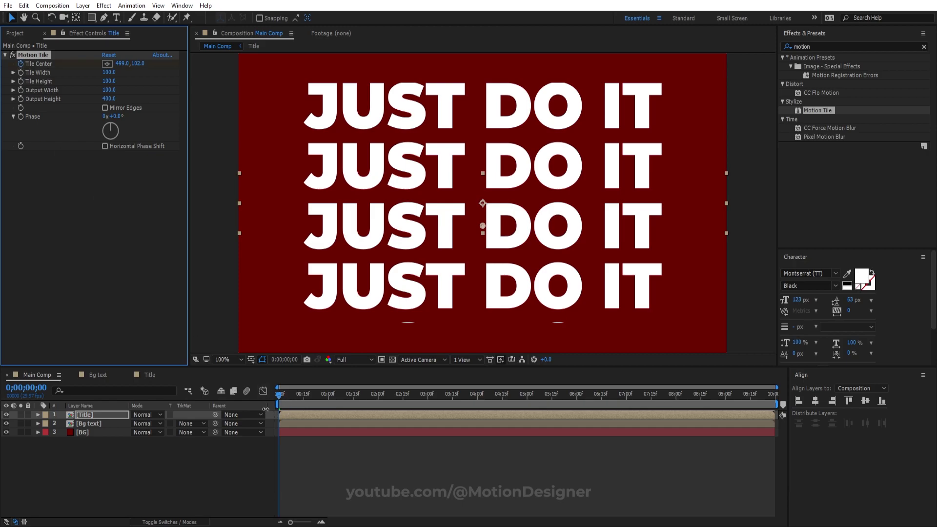
left_click_drag(294, 398, 774, 397)
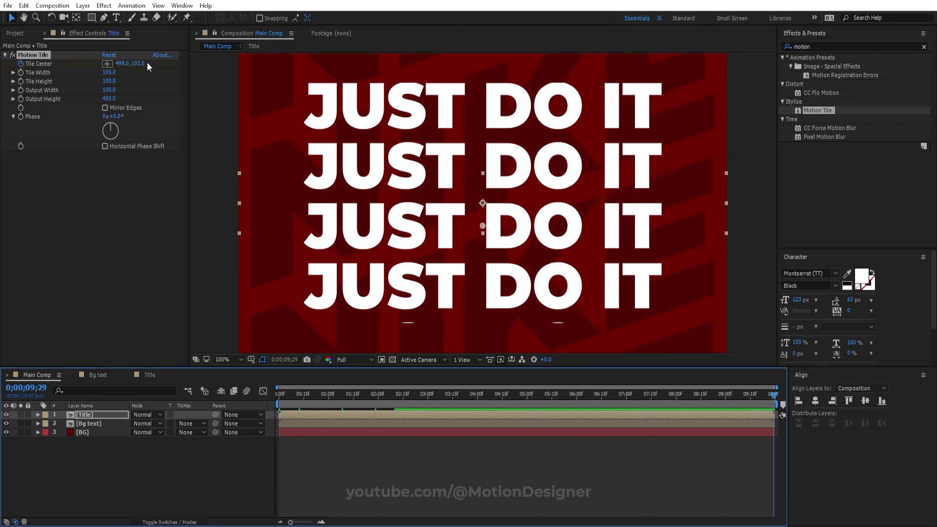
left_click_drag(138, 64, 88, 64)
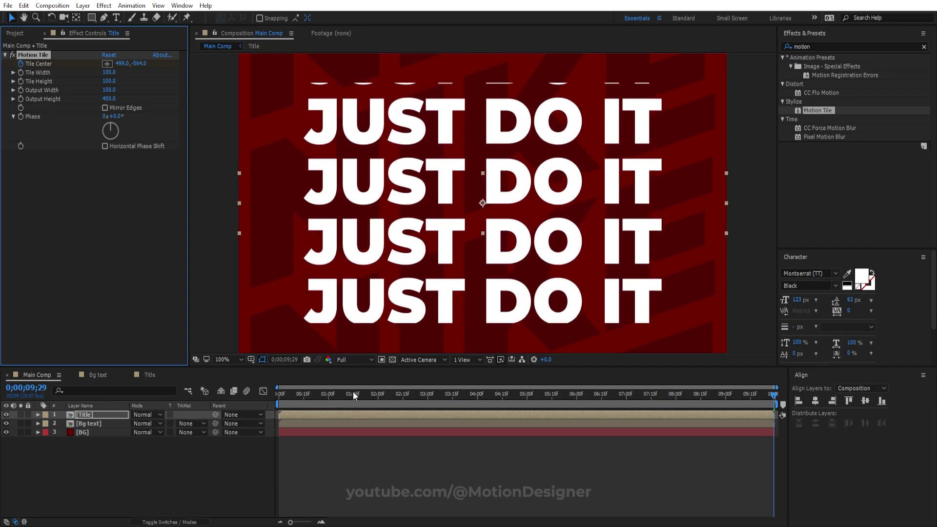
left_click(416, 394)
key("space")
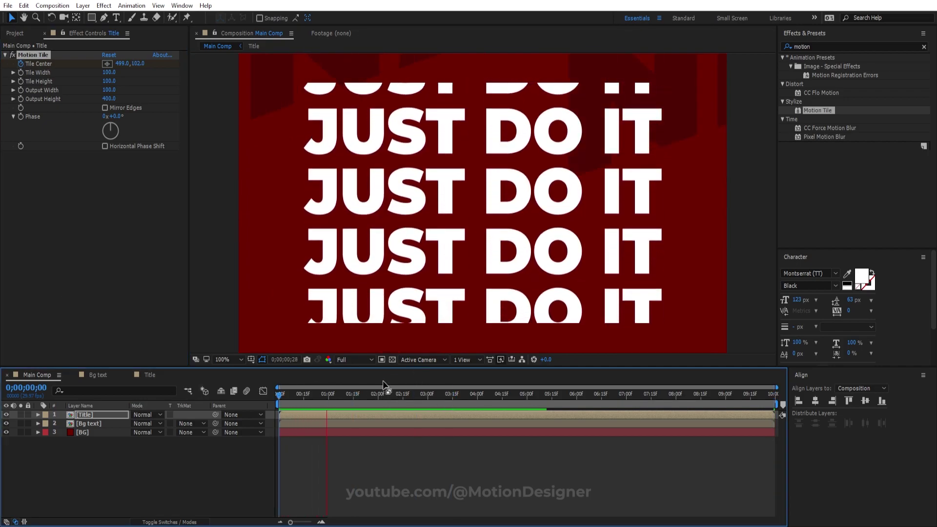
- Keyframe the Title's Motion Tile Output Height from 0 at 0;00;00;00 to 400 at 0;00;00;23 and preview it
mouse_move(318, 412)
left_mouse_down()
mouse_move(302, 414)
mouse_move(317, 396)
left_mouse_up()
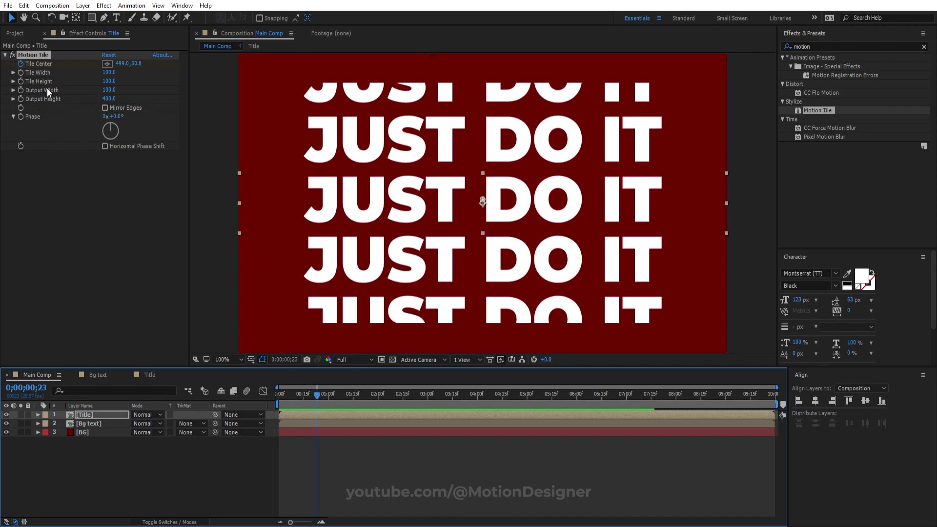
left_click(15, 107)
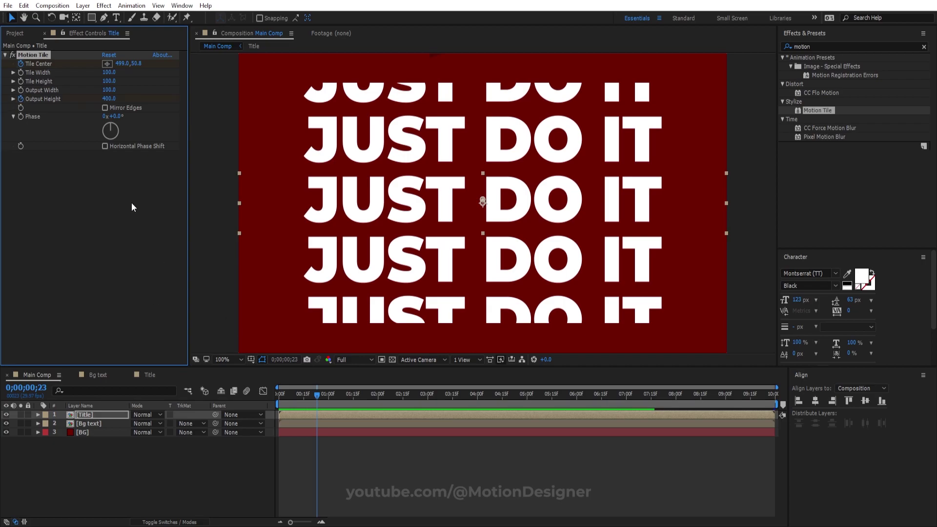
left_click_drag(320, 391, 251, 405)
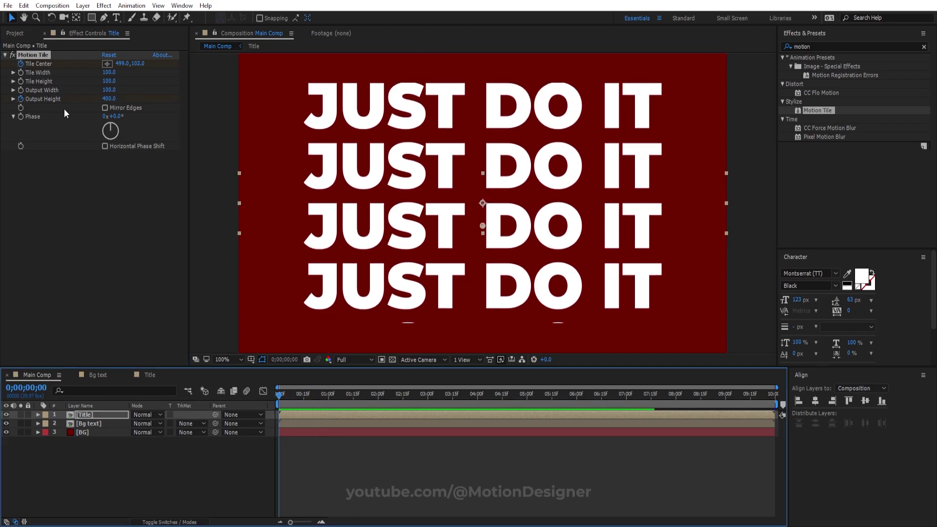
left_click(109, 99)
key("Return")
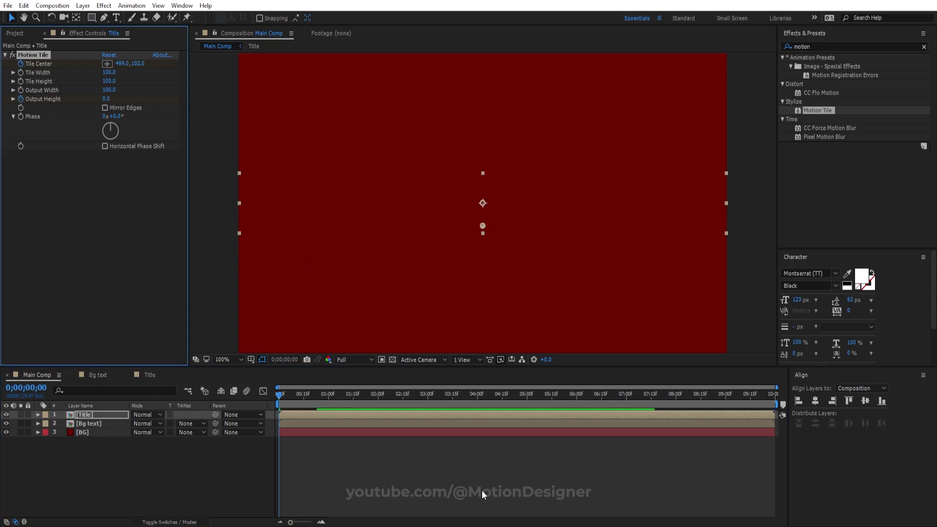
key("space")
- Move the Title layer along the timeline so it starts shortly before the 01;15 mark, and preview the timing
key("ctrl+z")
left_click_drag(307, 415, 341, 413)
left_click_drag(288, 397, 326, 405)
key("space")
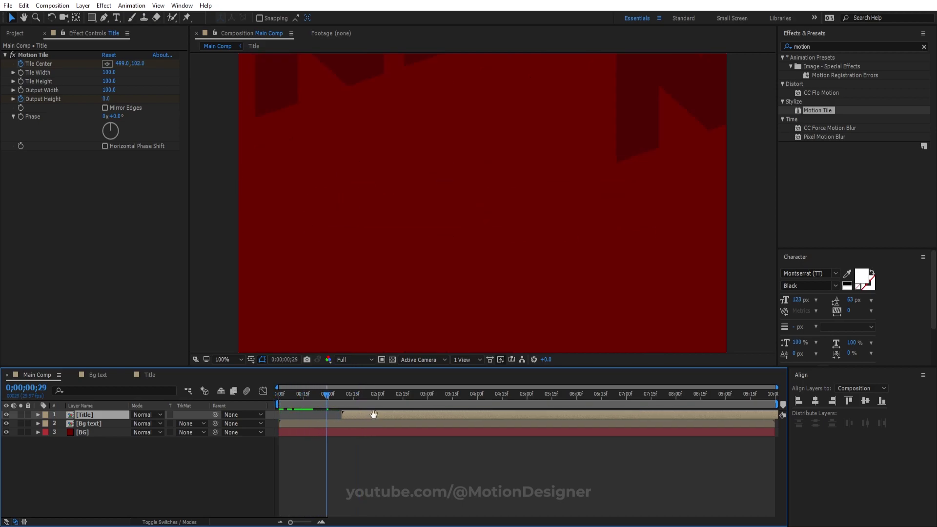
- Apply Easy Ease to the Title layer's last Output Height keyframe, collapse its properties and preview the reveal
key("u")
key("F9")
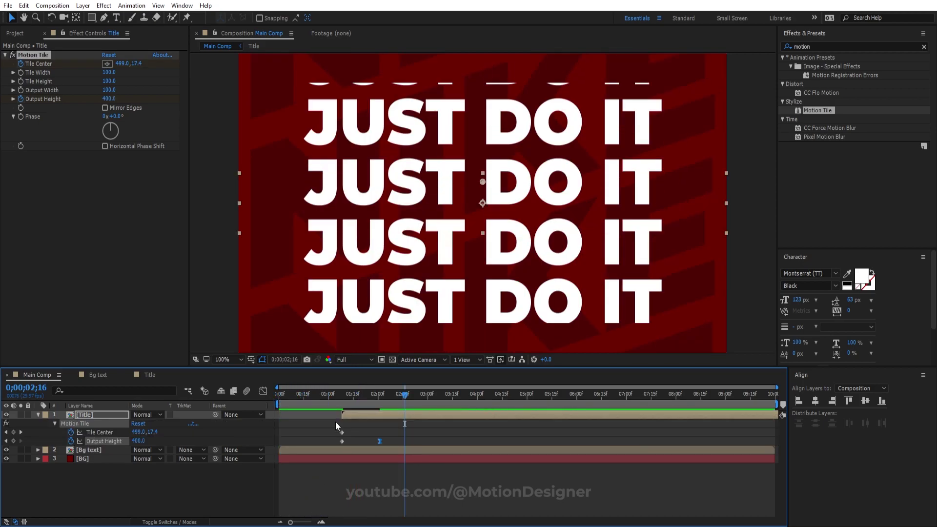
left_click(38, 415)
left_click_drag(288, 394, 403, 415)
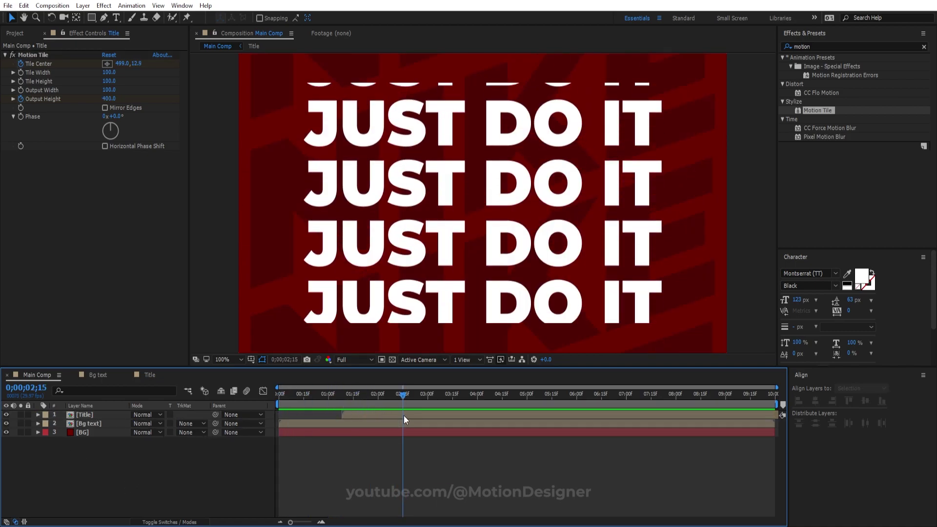
- Add Shoes.png from the project to Main Comp as a layer above Title
left_click(14, 33)
left_click(77, 253)
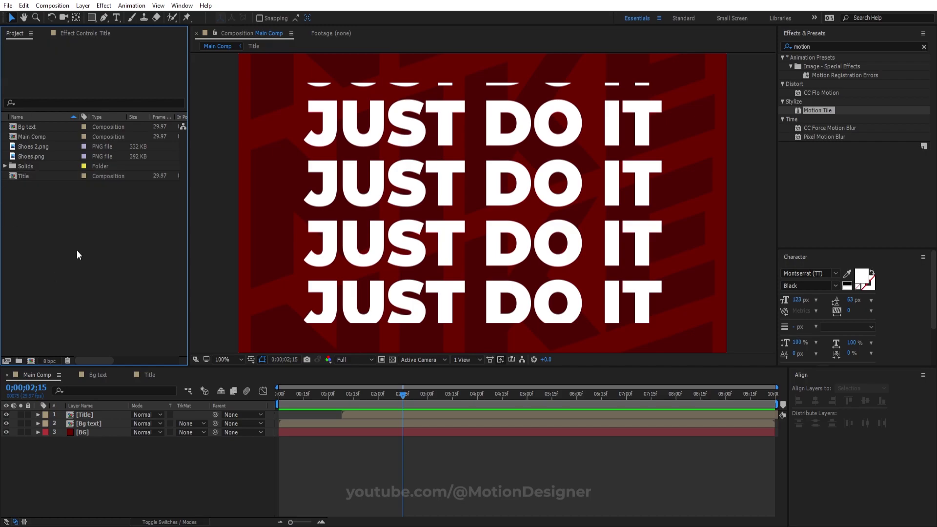
left_click_drag(40, 154, 134, 411)
key("comma")
key("comma")
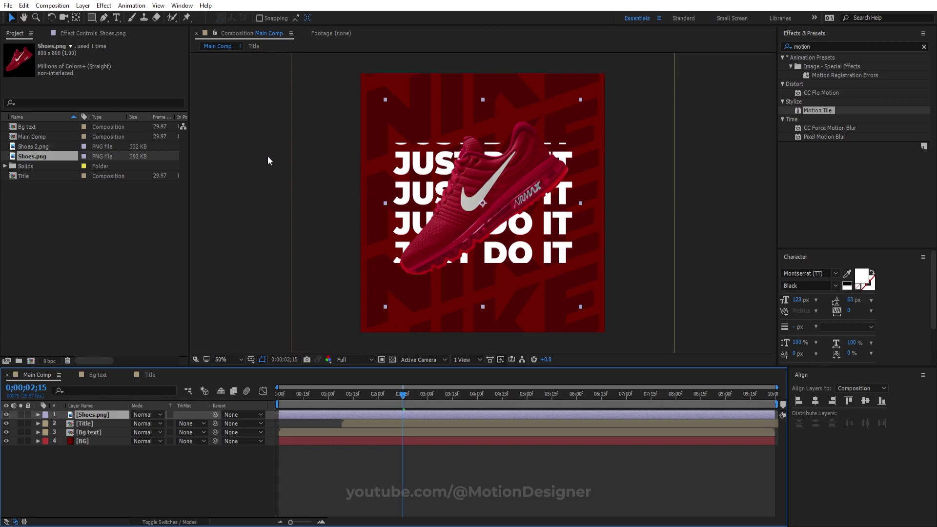
- Move the Shoes.png layer's anchor point to the tip of the shoe's toe with the Pan Behind tool
left_click(76, 18)
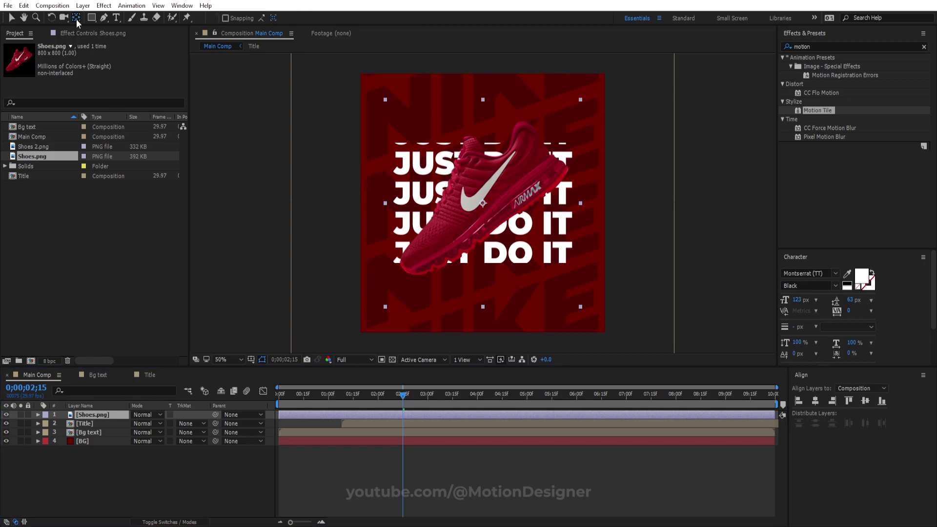
left_click(488, 208)
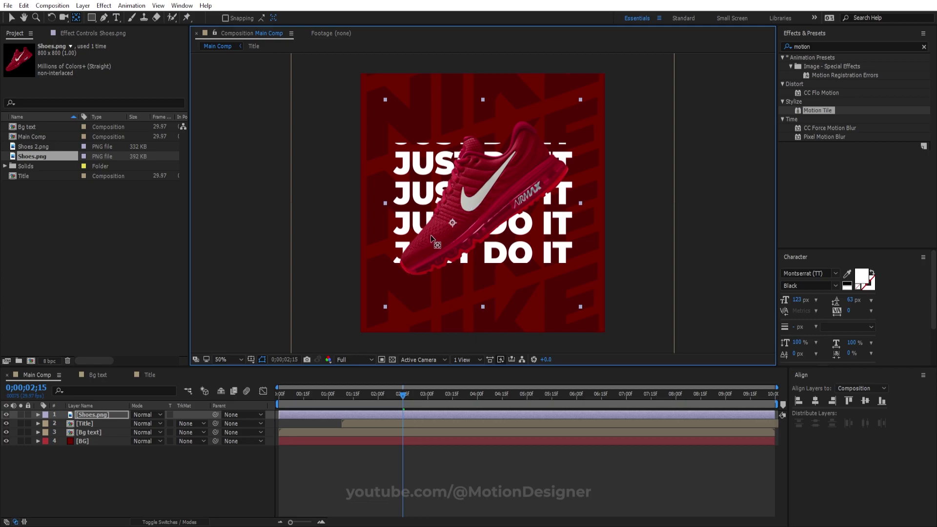
left_click_drag(410, 270, 406, 273)
key("period")
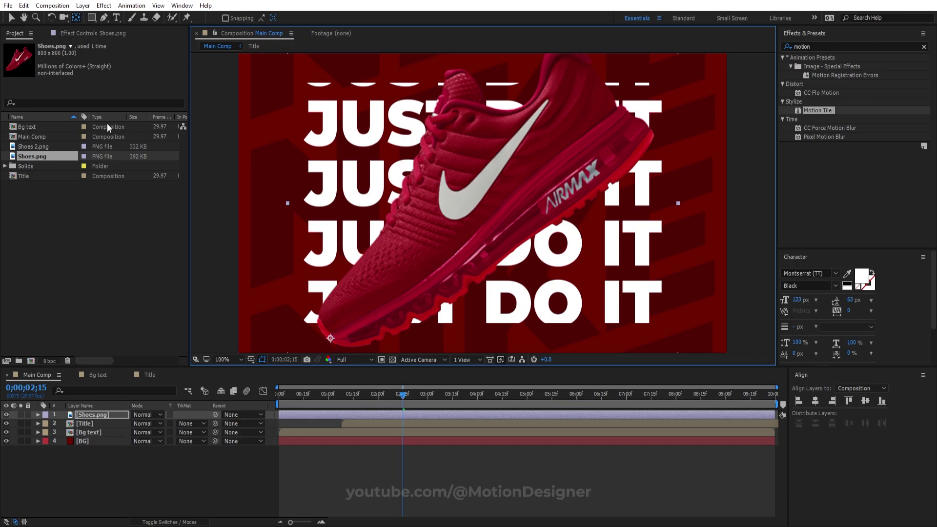
- Add Shoes 2.png to Main Comp as the topmost layer and move it up so the black shoe covers the red one
left_click(44, 146)
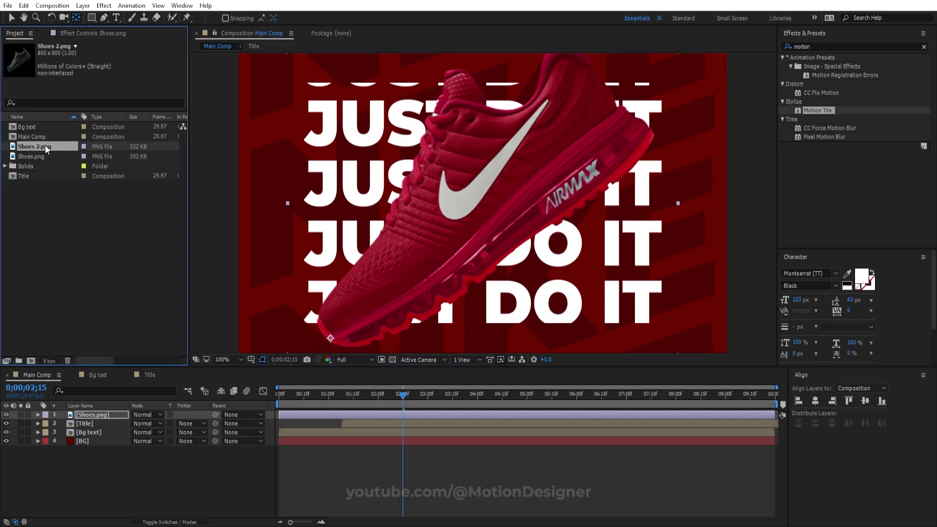
left_click_drag(52, 152, 116, 411)
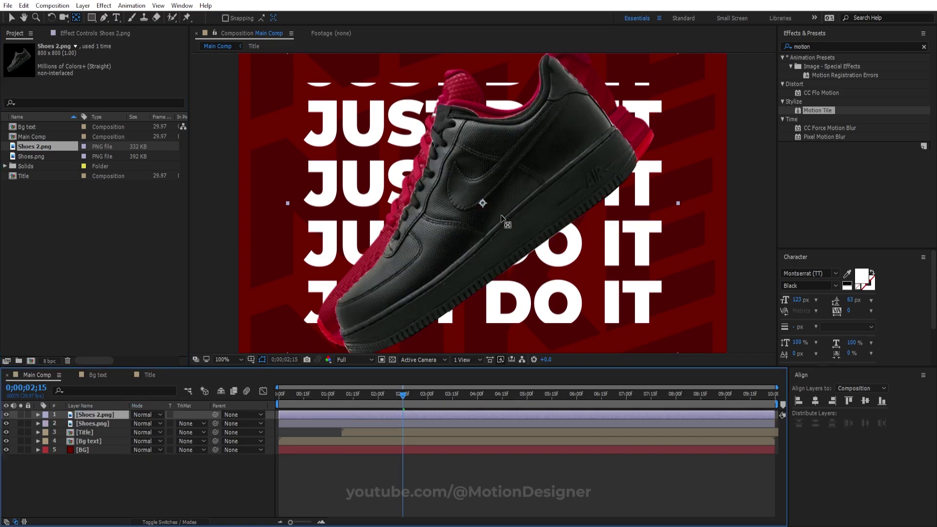
key("comma")
left_click(581, 205)
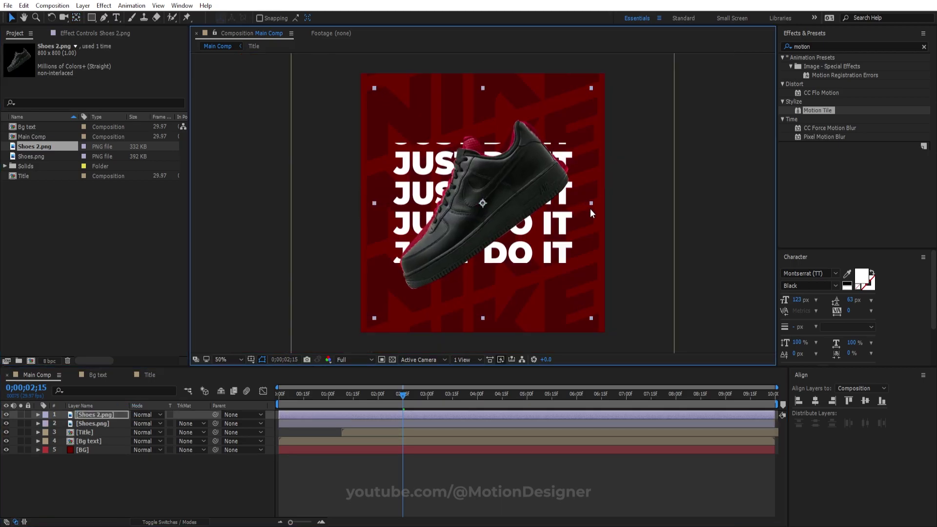
left_click_drag(503, 199, 504, 188)
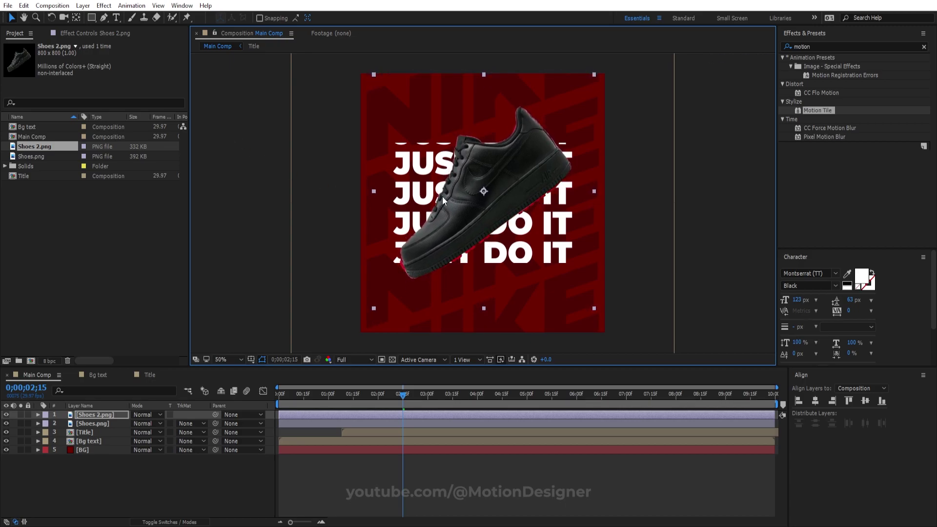
- Move the Shoes 2.png layer's anchor point to the tip of its toe with the Pan Behind tool, then return to the Selection tool
left_click(78, 18)
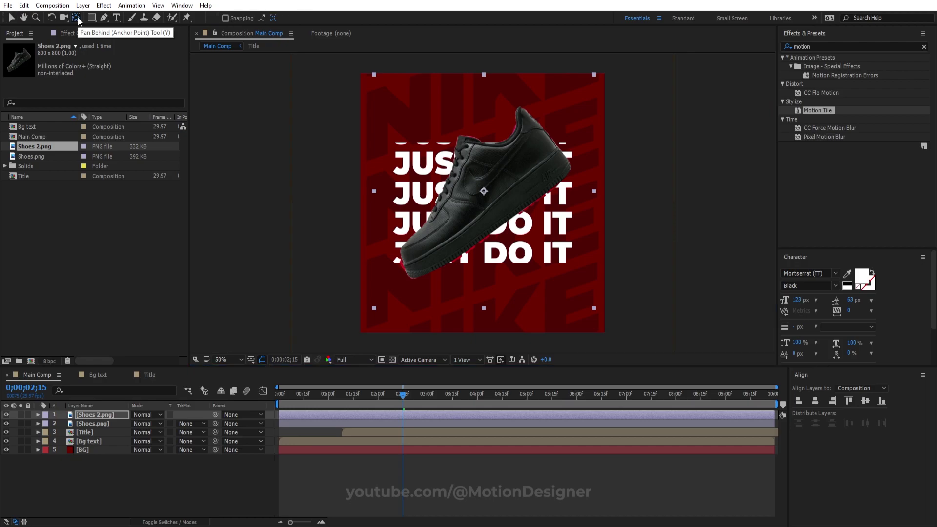
left_click_drag(486, 191, 414, 272)
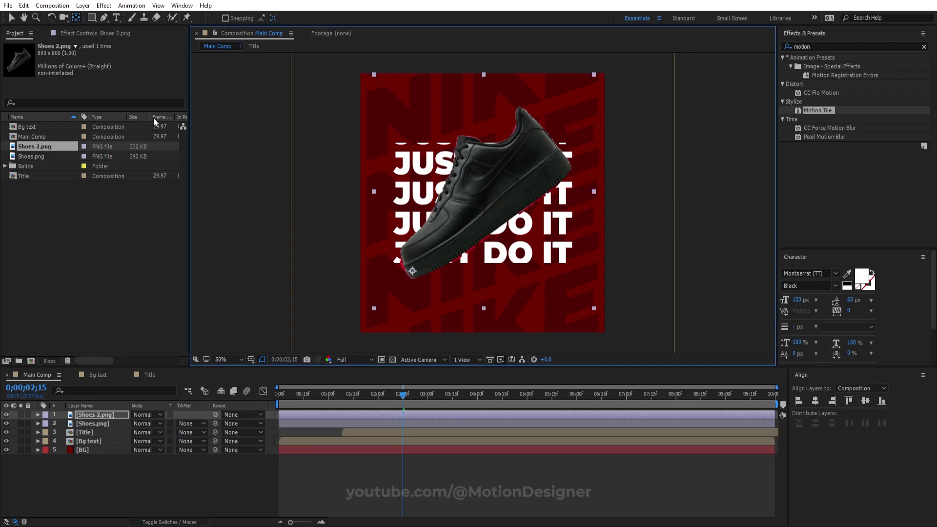
left_click(11, 18)
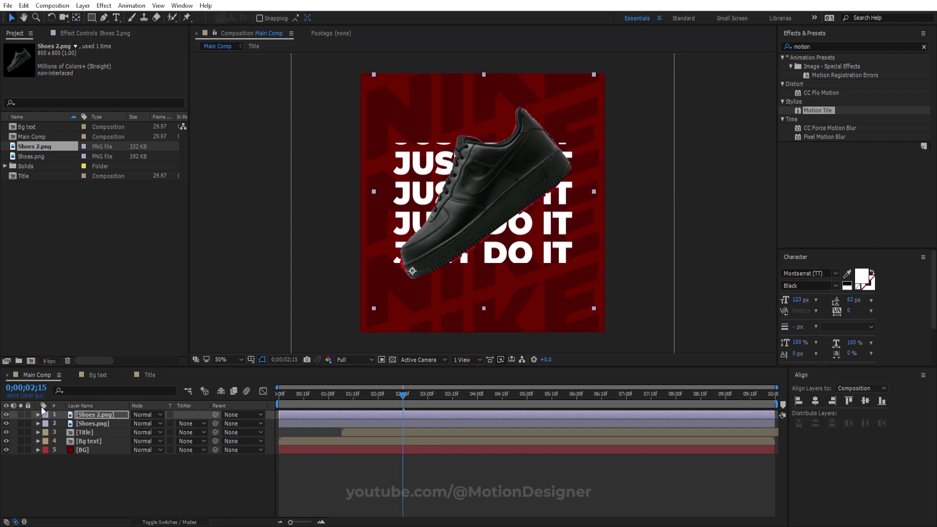
- Hide the Shoes 2.png layer and select the Shoes.png layer, keeping it visible
left_click(105, 415)
left_click(6, 415)
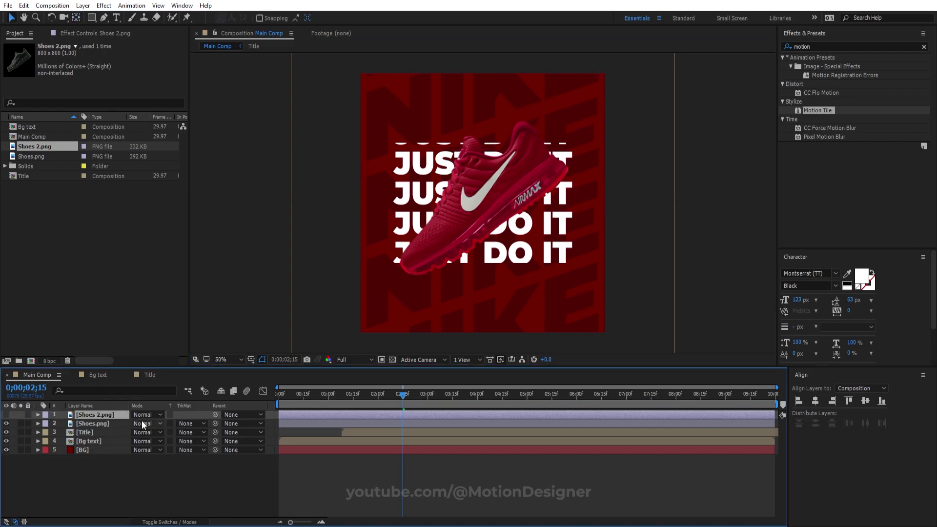
left_click(93, 424)
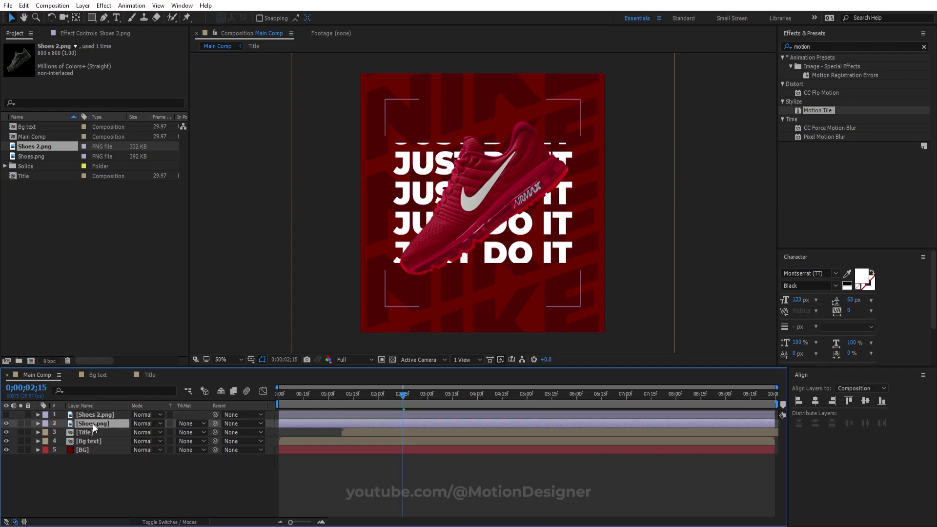
left_click(6, 423)
left_click(6, 423)
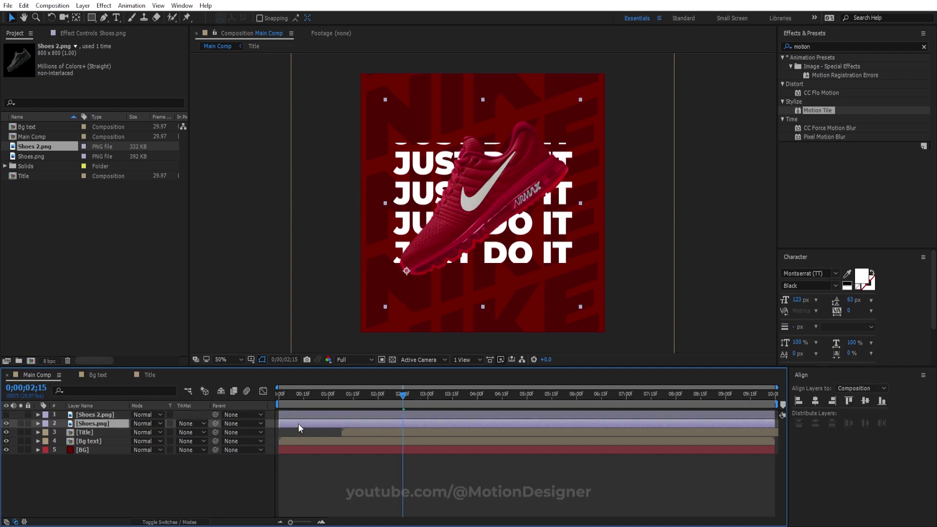
- Show the Shoes.png layer's Position and Rotation properties, try a 13° rotation around the toe and undo it
key("p")
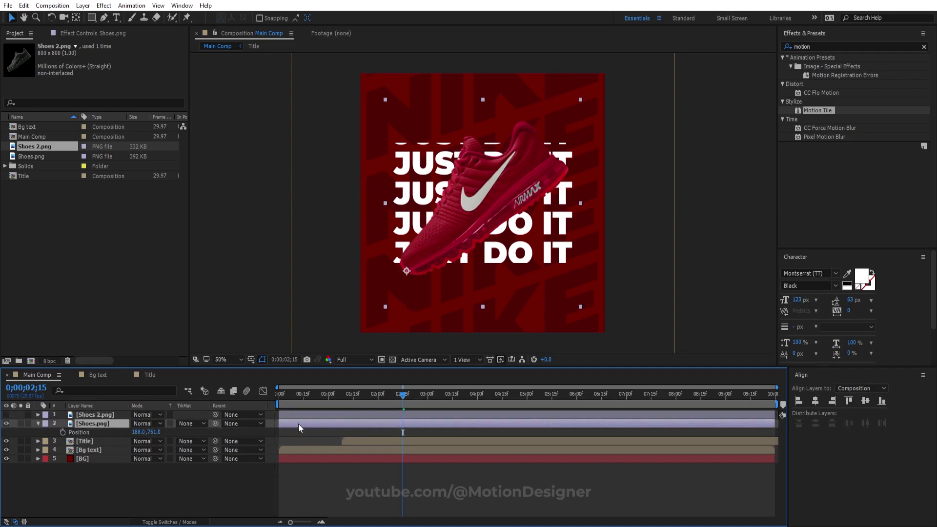
key("shift+r")
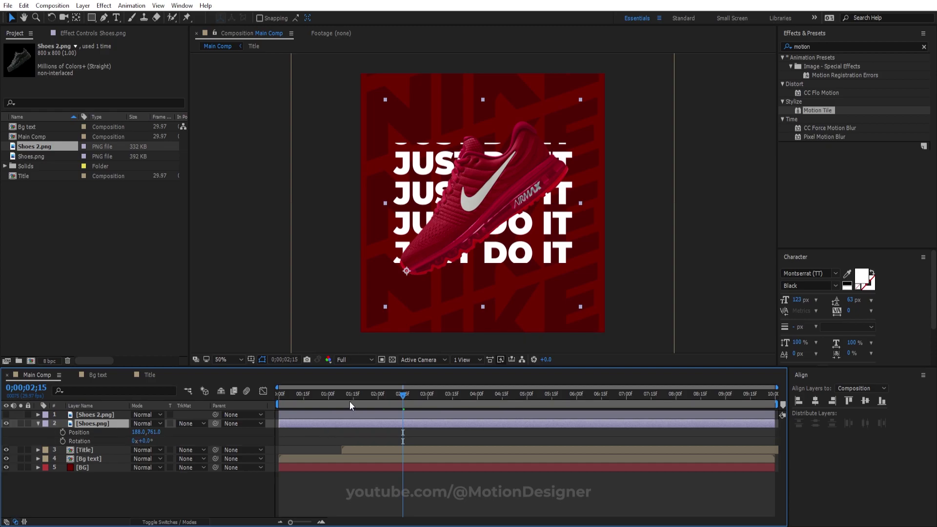
left_click_drag(148, 441, 157, 442)
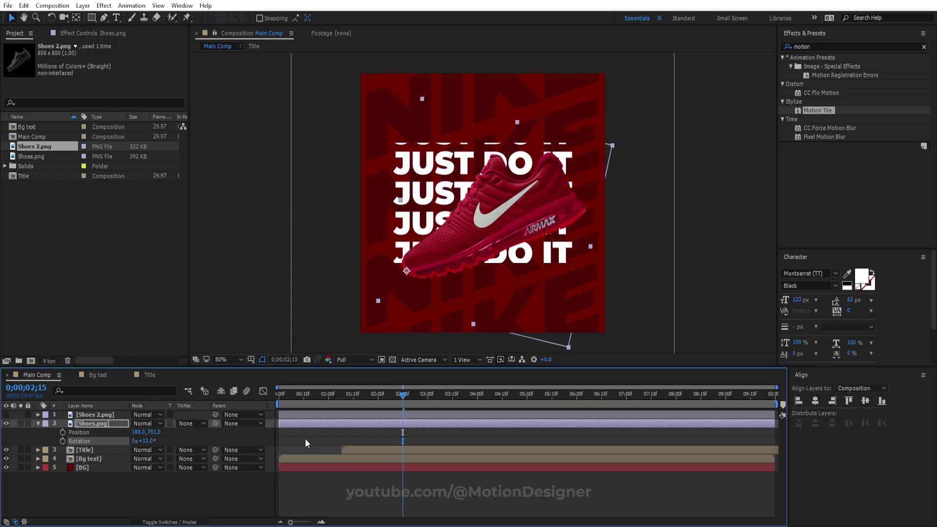
key("ctrl+z")
- Preview the title timing and set Rotation and Position keyframes for Shoes.png at 02;08
key("space")
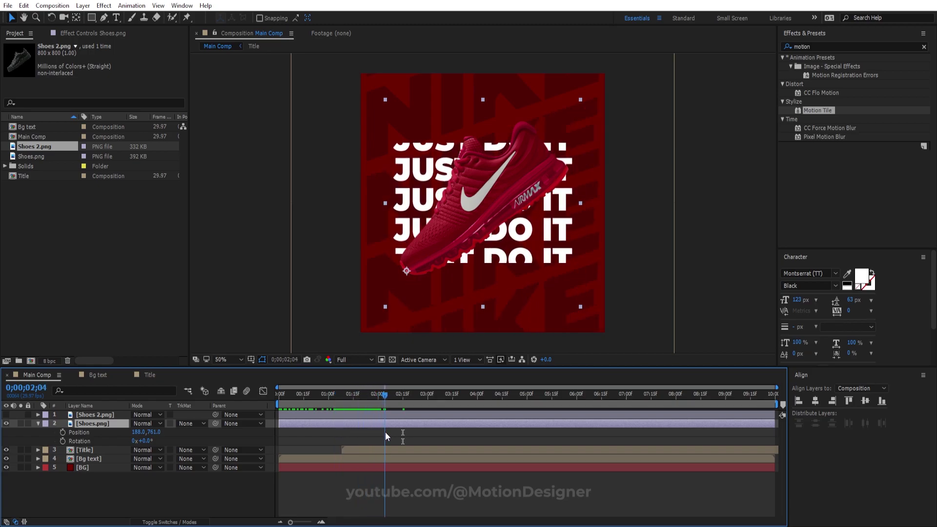
left_click(63, 441)
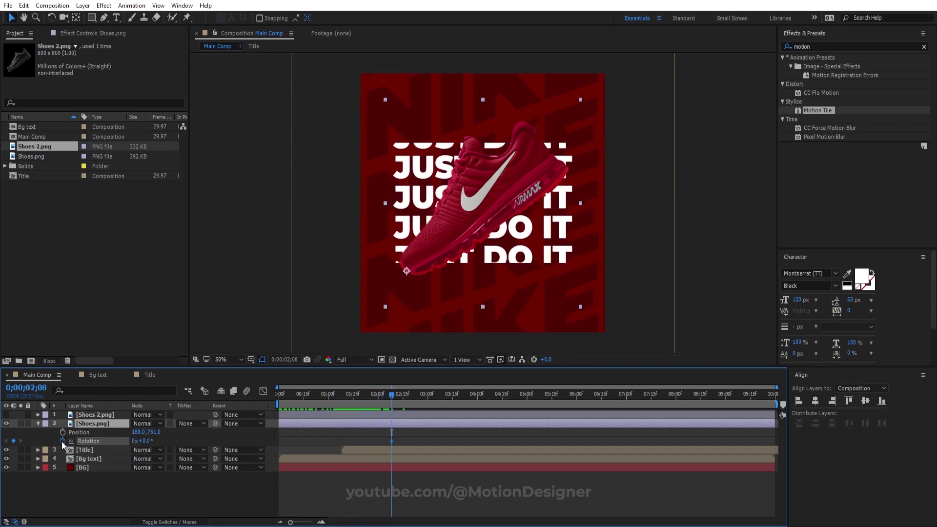
left_click(63, 432)
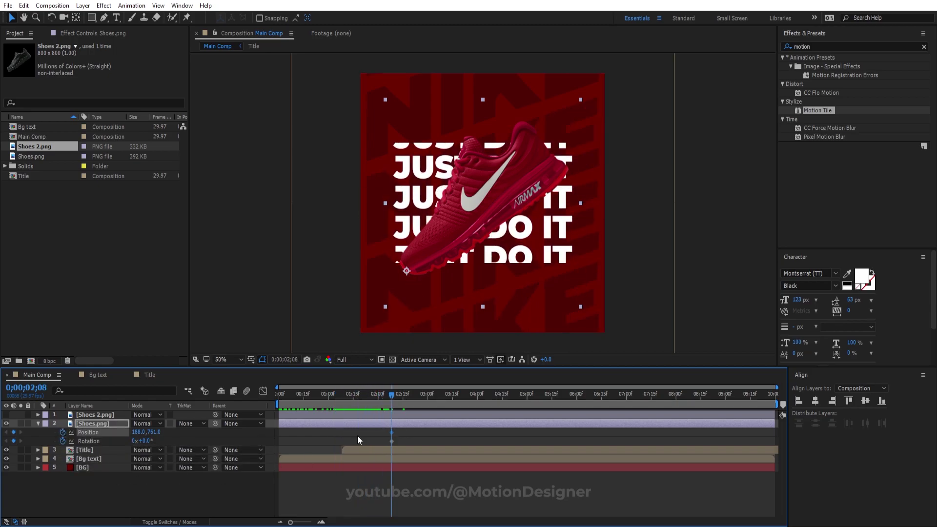
- At 01;15, set the Shoes.png layer's X position to -686 and its rotation to -34° to place it outside the canvas
left_click(388, 396)
left_click_drag(386, 400, 353, 411)
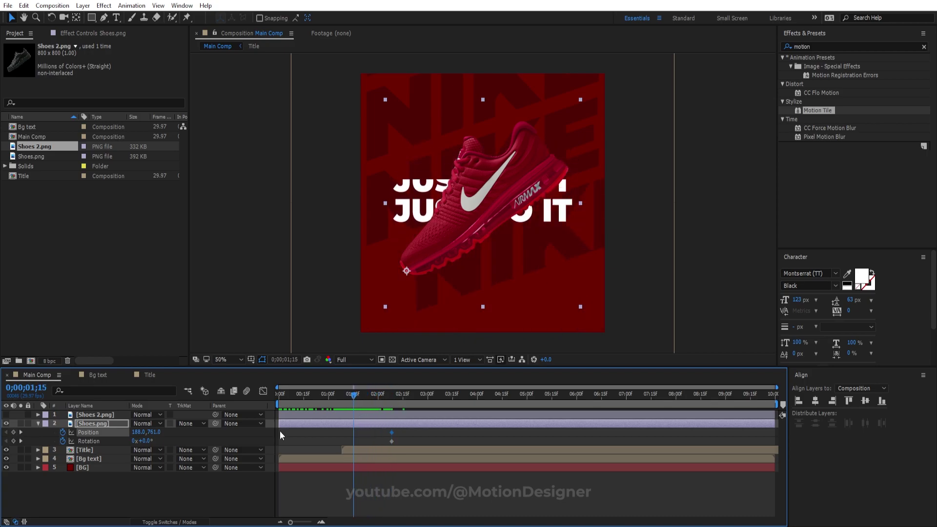
left_click_drag(142, 435, 56, 434)
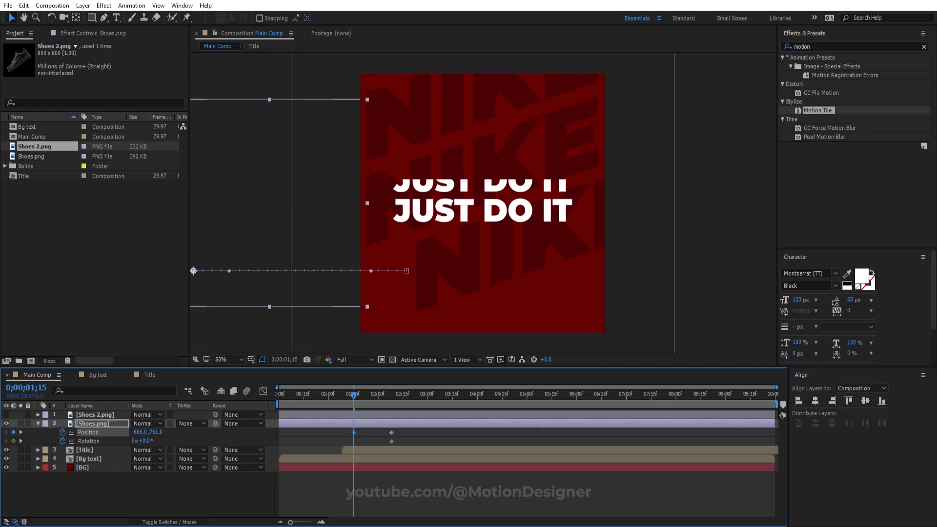
left_click_drag(139, 442, 132, 441)
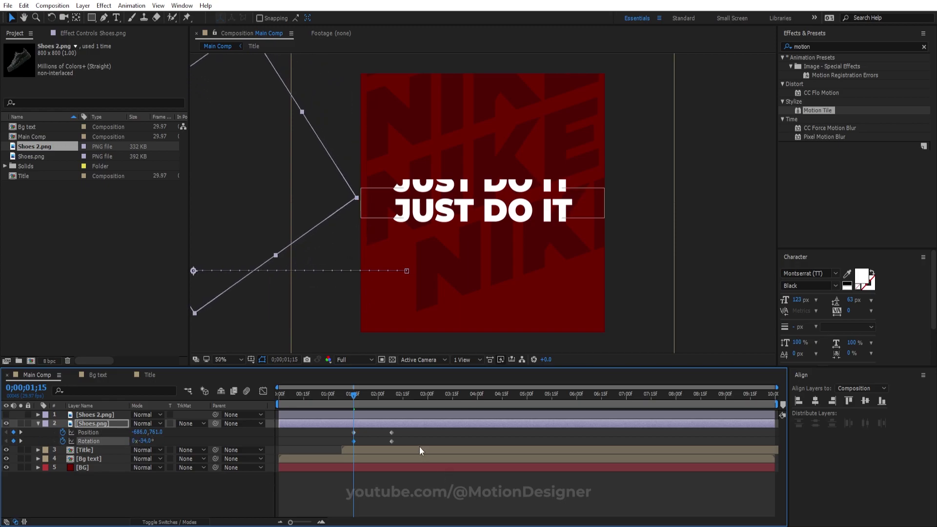
- Apply Easy Ease to the Shoes.png layer's Position and Rotation keyframes at 02;08 and preview the shoe's entrance
left_click_drag(405, 430, 395, 443)
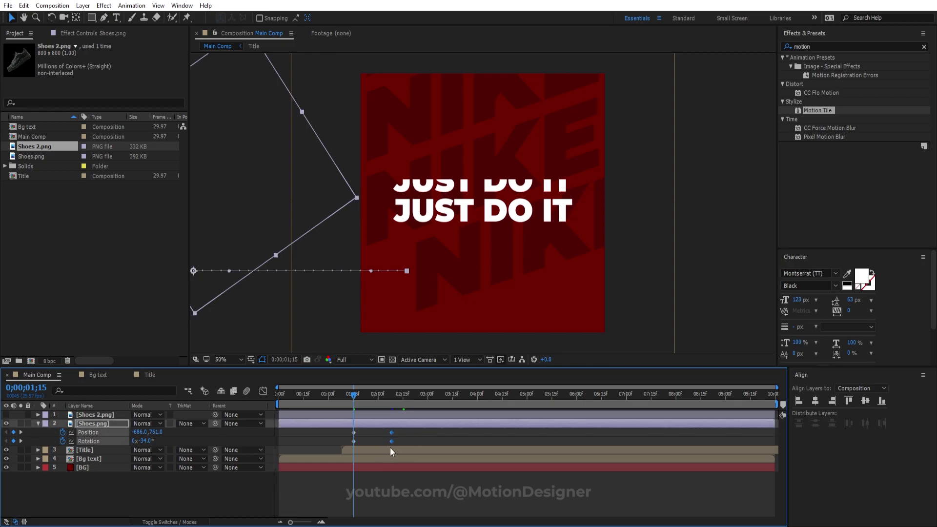
key("F9")
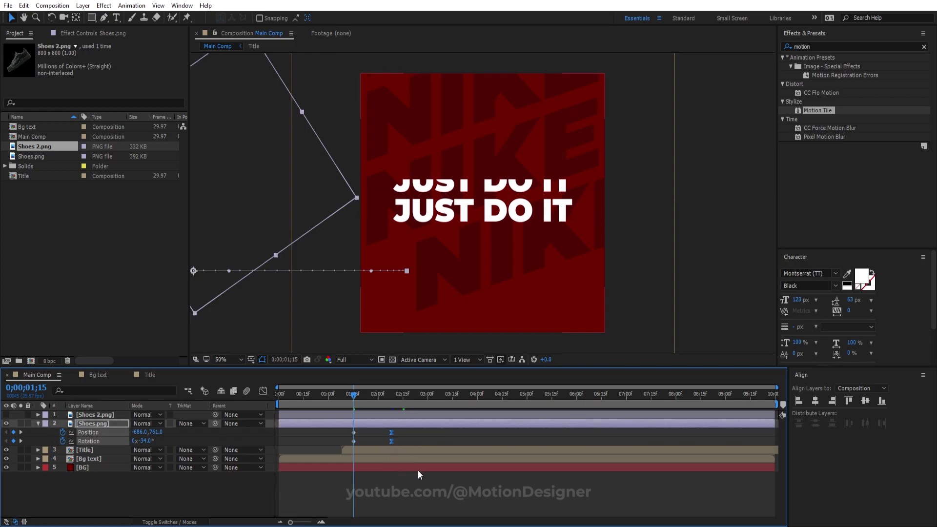
left_click(405, 486)
key("space")
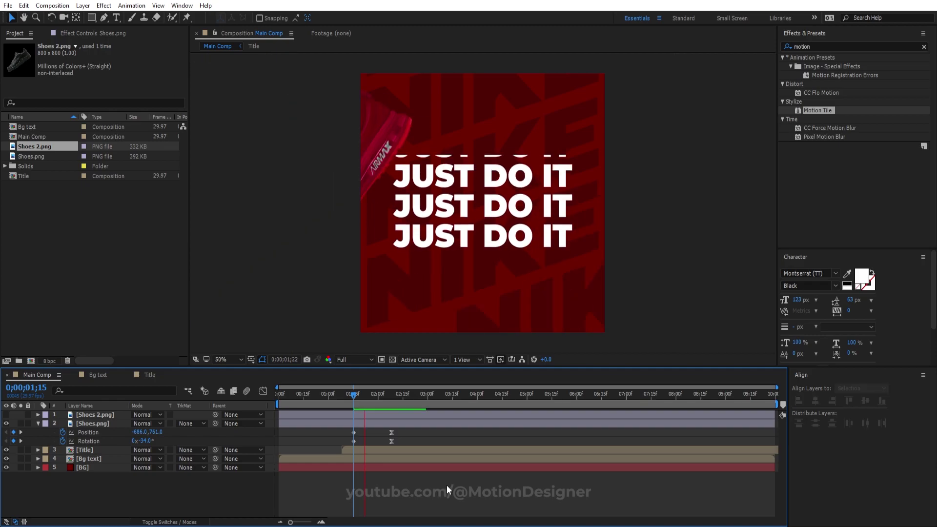
- Move the first Shoes.png keyframes back to 01;13 and copy the 02;08 Position and Rotation keyframes to 02;28
left_click_drag(453, 439, 355, 400)
left_click(390, 403)
key("Page_Down")
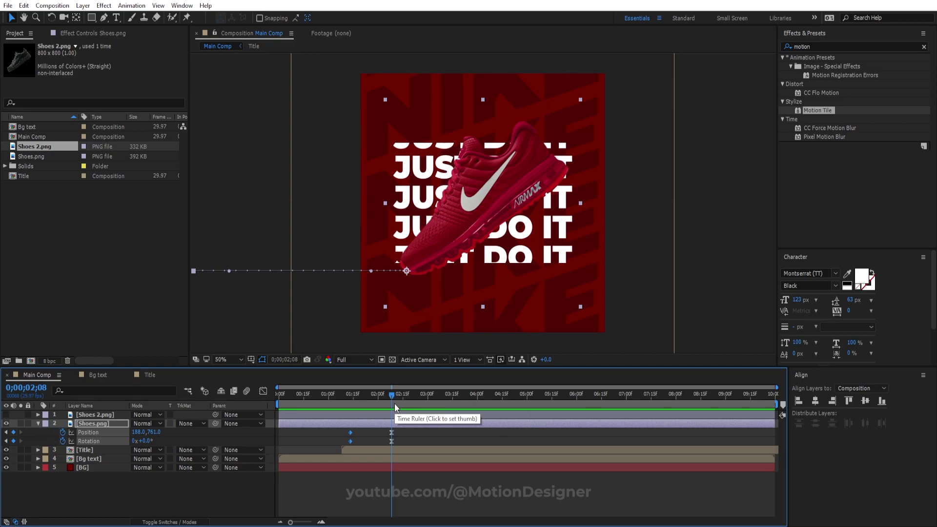
key("shift+Page_Down")
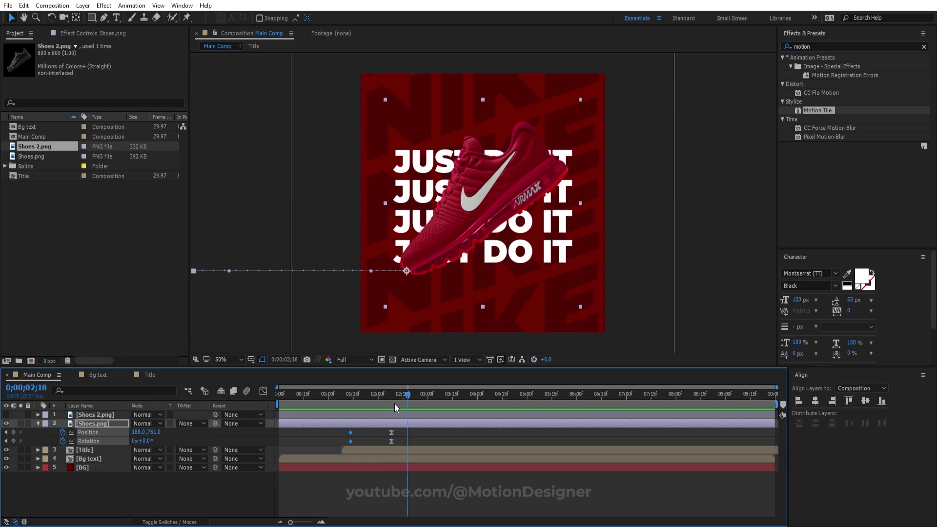
key("shift+Page_Down")
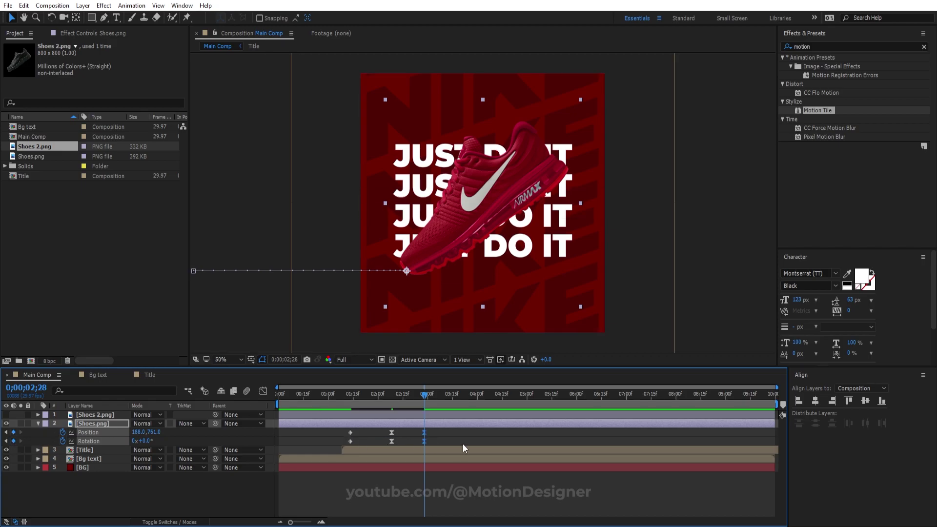
- At 03;16, set the Shoes.png layer's X position to 1029 and its rotation to 34° for its exit
key("shift+Page_Down")
key("shift+Page_Down")
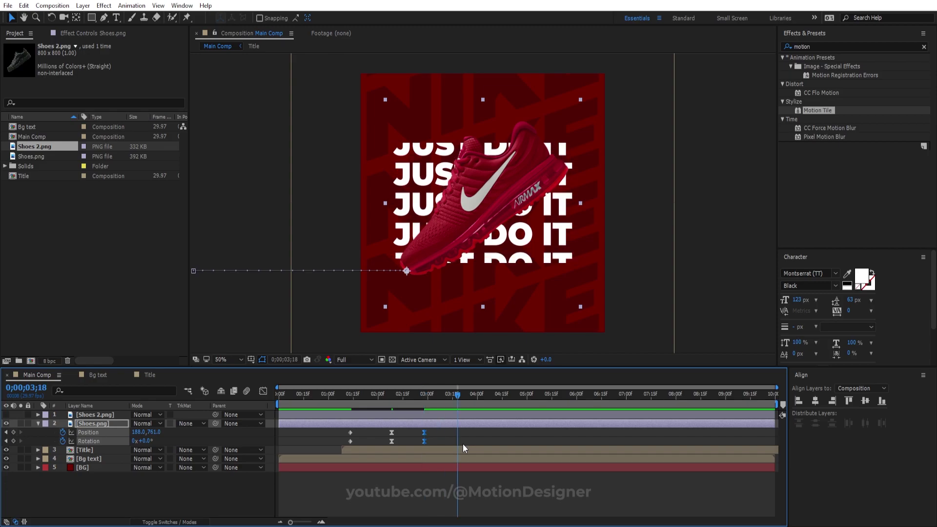
left_click_drag(457, 395, 457, 399)
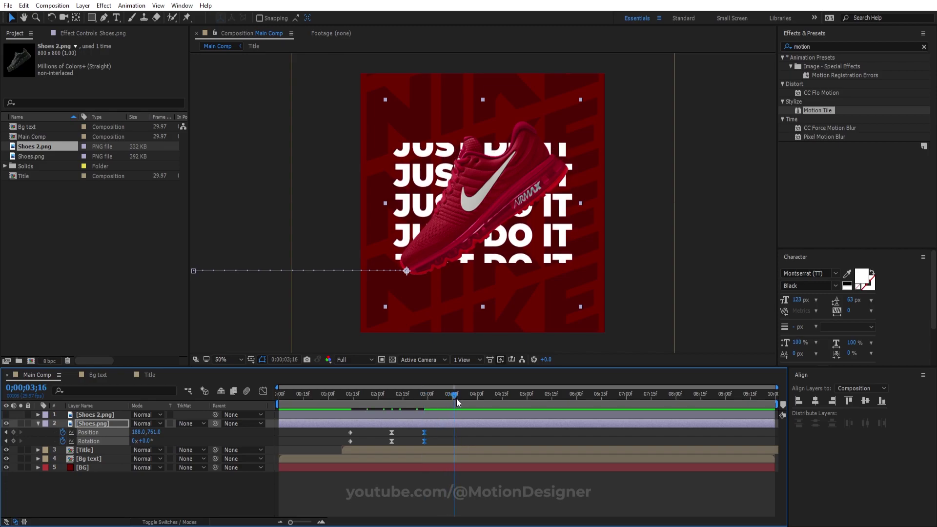
left_click_drag(139, 432, 538, 421)
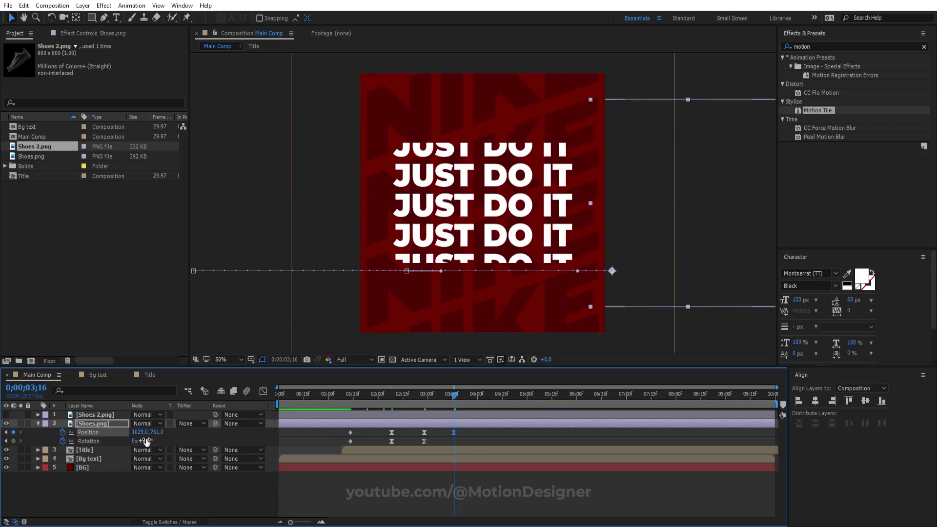
left_click_drag(146, 441, 164, 440)
- Preview the shoe's exit, move its last Position and Rotation keyframes to about 03;20 and select all its keyframes
key("space")
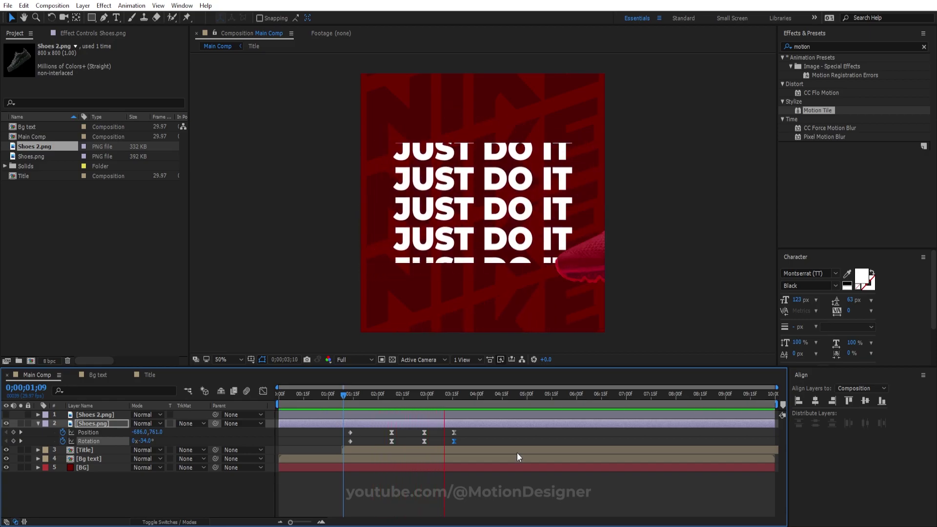
key("space")
left_click_drag(511, 433, 342, 442)
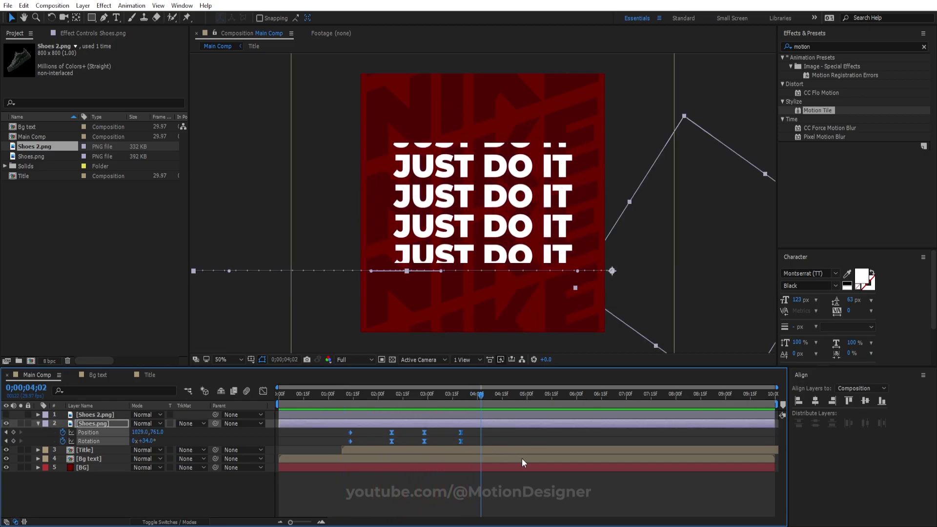
- Lengthen the ease handle of the 02;28 keyframe in the Graph Editor's speed graph, preview the exit and close the graph
left_click(263, 392)
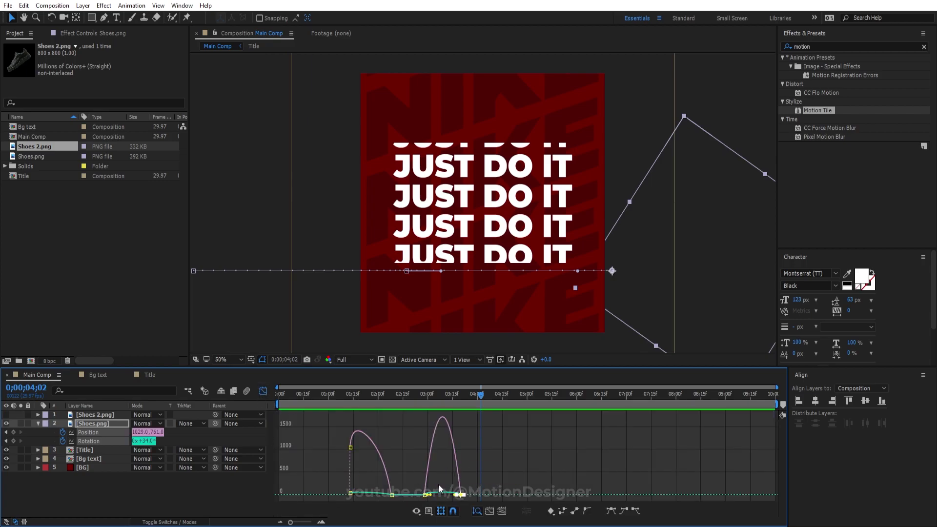
scroll(439, 488, "up", 3)
left_click_drag(381, 492, 385, 492)
left_click(299, 405)
key("space")
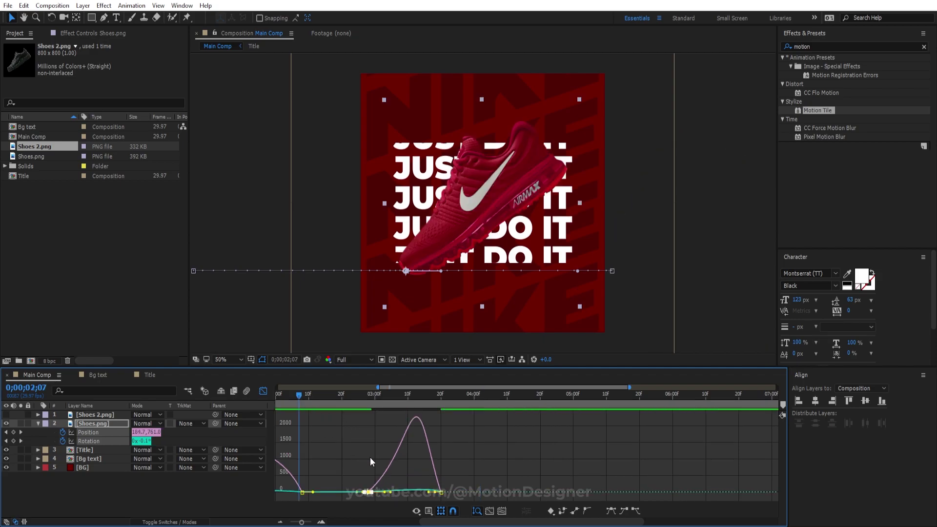
key("space")
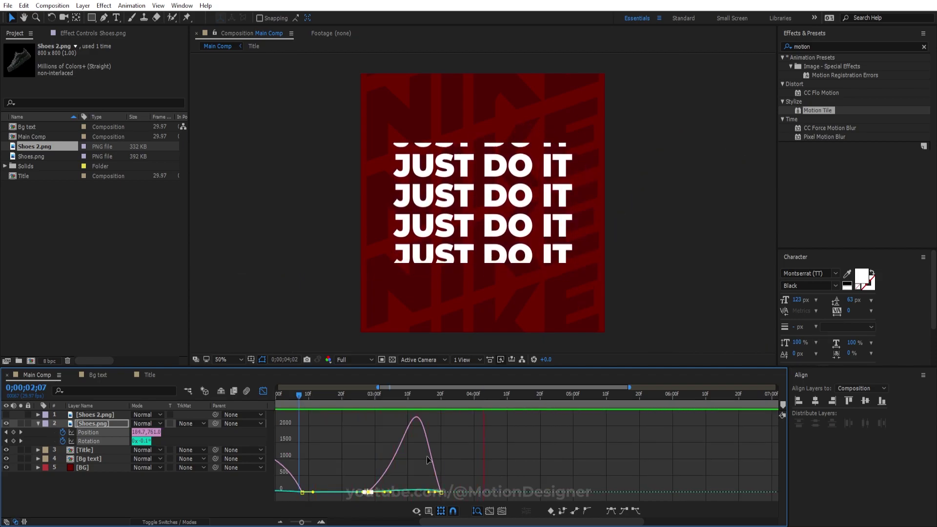
key("space")
left_click(263, 391)
- Move the current time to 01;13, where the Shoes.png layer's first keyframes are, with the full timeline in view
key("Home")
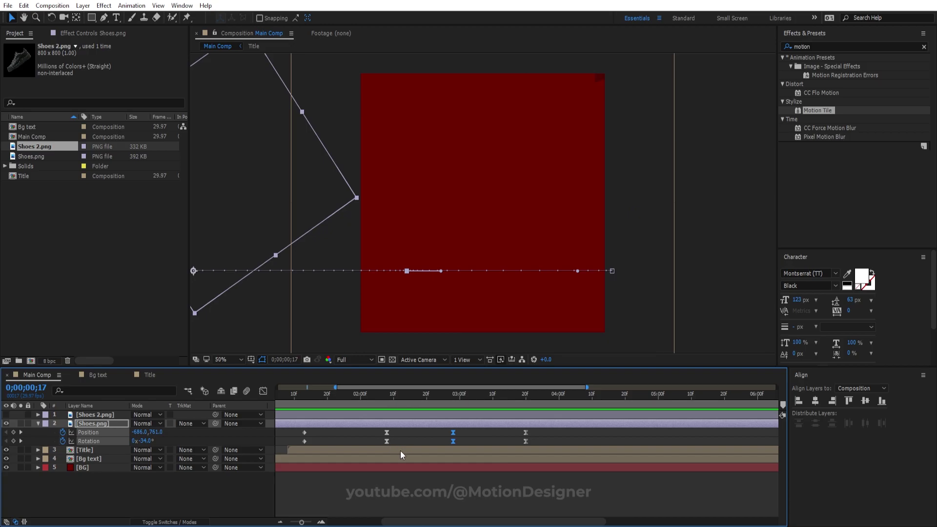
key("minus")
mouse_move(353, 394)
left_mouse_down()
mouse_move(323, 400)
mouse_move(353, 406)
left_mouse_up()
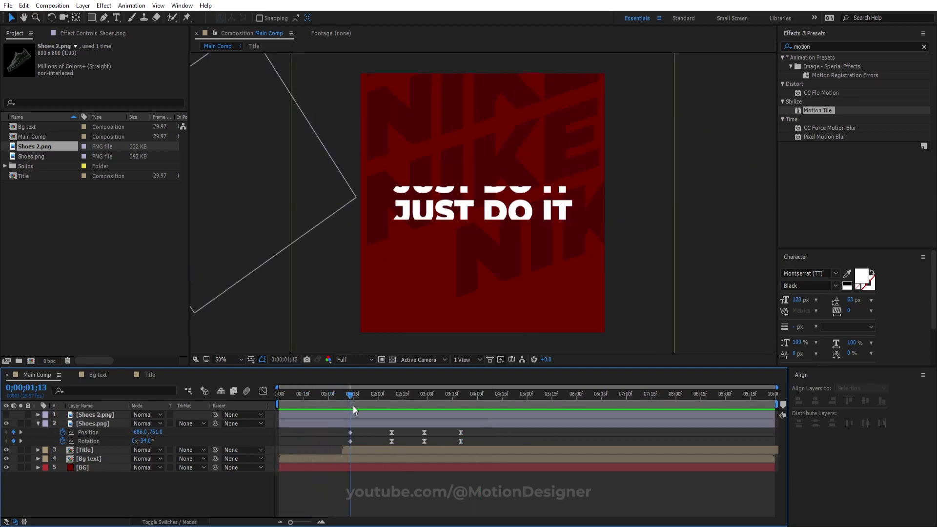
- Show the Shoes 2.png layer and paste the Shoes.png layer's Position and Rotation keyframes onto it at 01;13
left_click(6, 414)
left_click(95, 414)
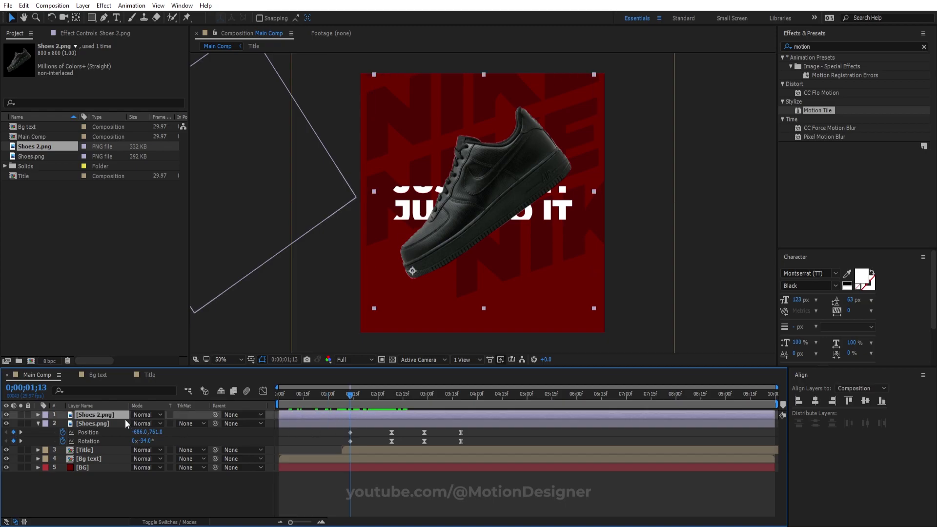
left_click(89, 432)
left_click(89, 440, "shift")
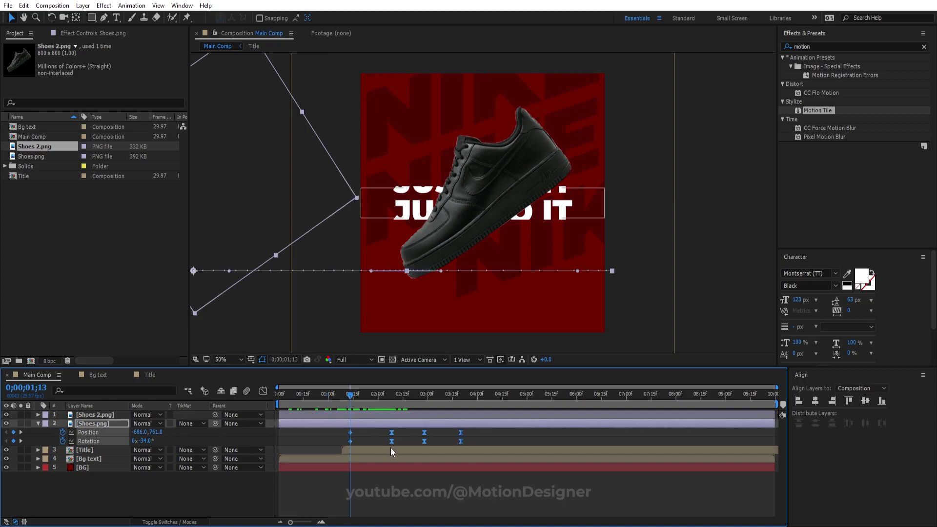
left_click(360, 414)
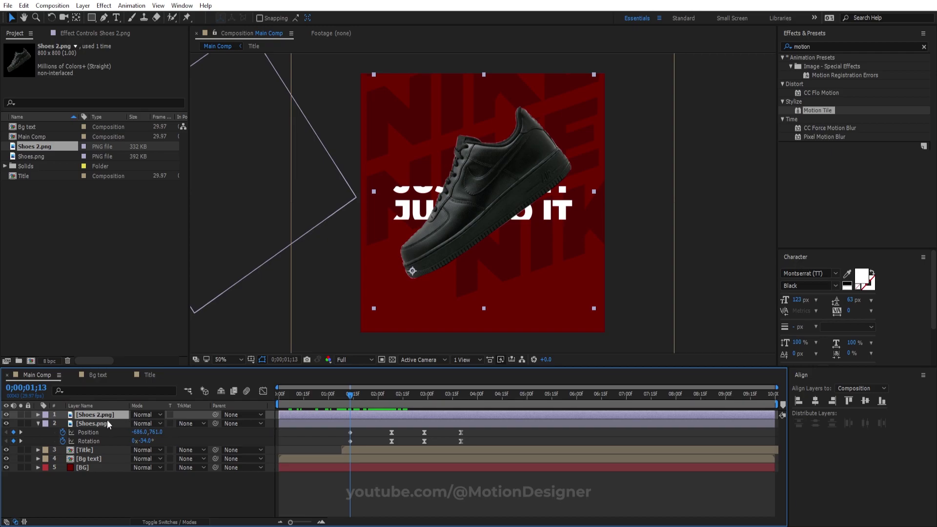
key("space")
key("u")
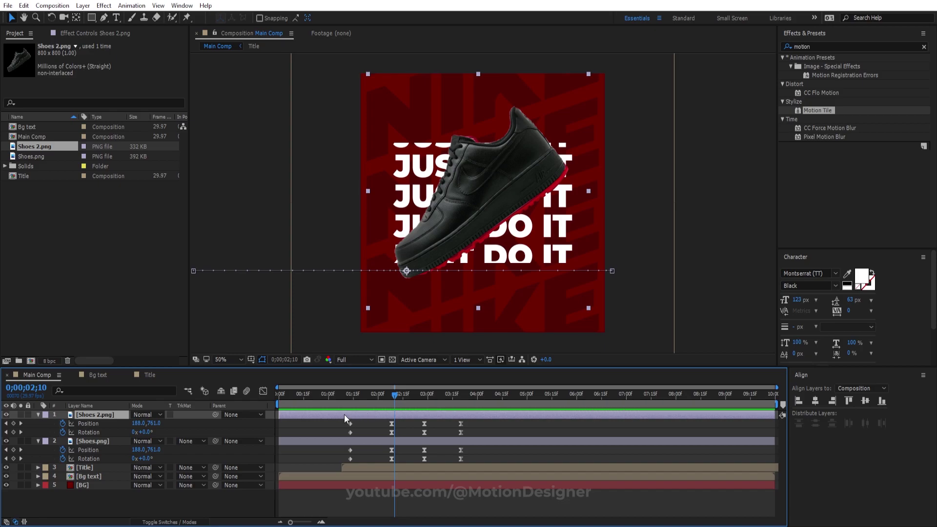
- Shift the Shoes 2.png layer to start at about 01;14, delete its last Position and Rotation keyframes and preview the shoe change
mouse_move(344, 415)
left_mouse_down()
mouse_move(418, 423)
mouse_move(421, 401)
mouse_move(491, 408)
left_mouse_up()
left_click_drag(554, 418, 524, 439)
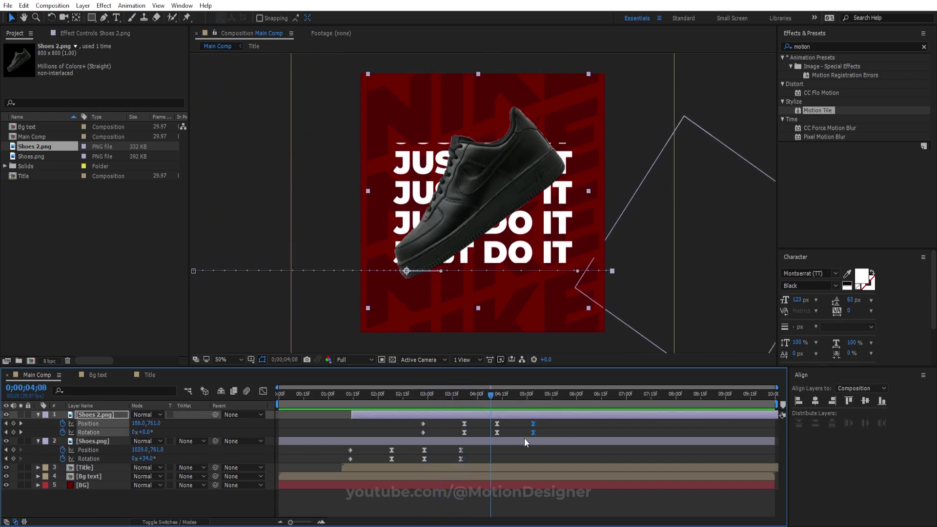
key("Delete")
key("space")
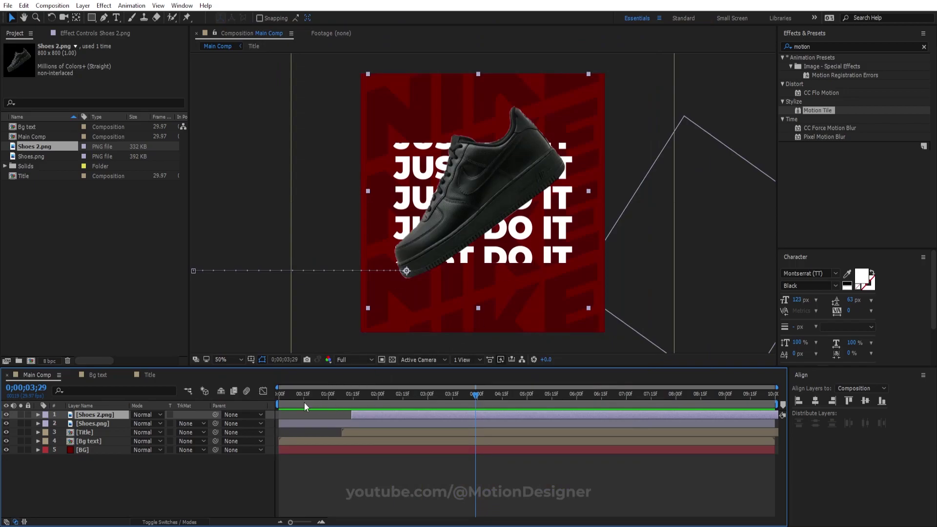
left_click_drag(303, 402, 476, 420)
left_click(123, 474)
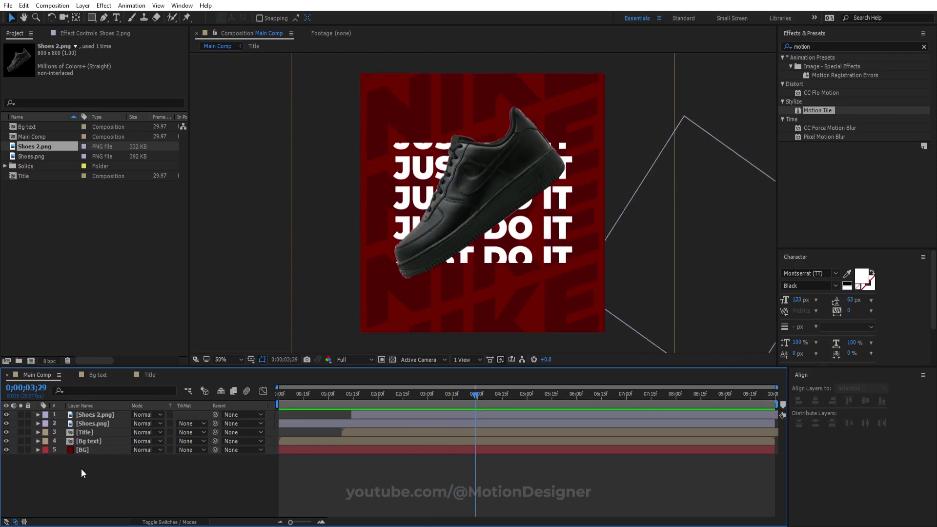
- Duplicate the Title layer and place the copy above both shoe layers
left_click(90, 433)
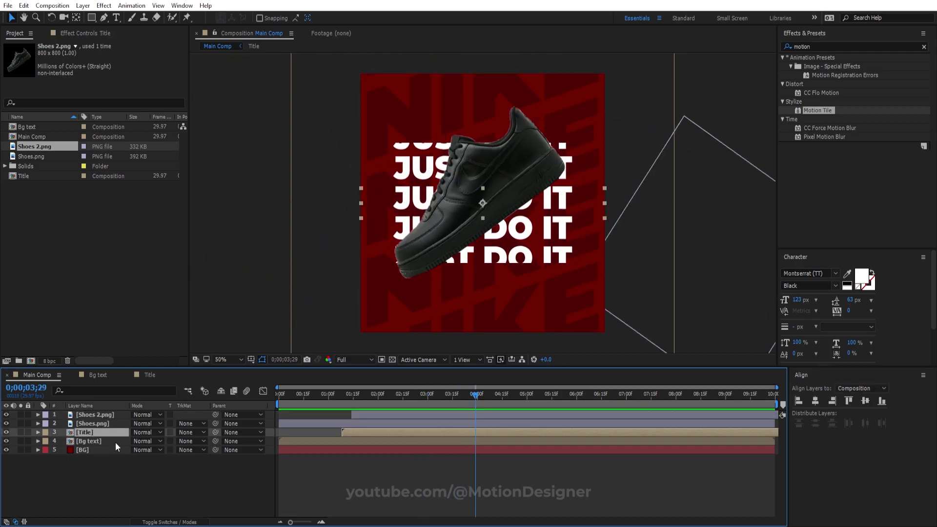
key("ctrl+d")
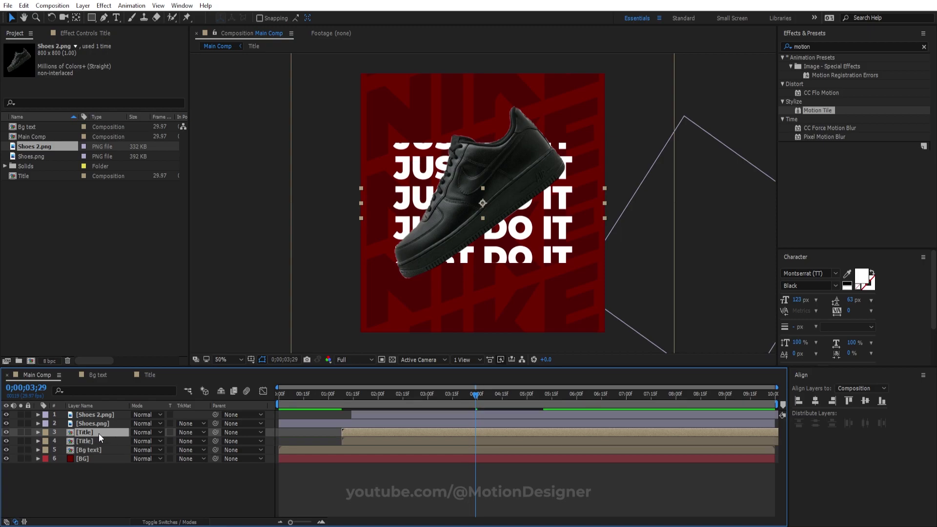
left_click_drag(99, 434, 106, 412)
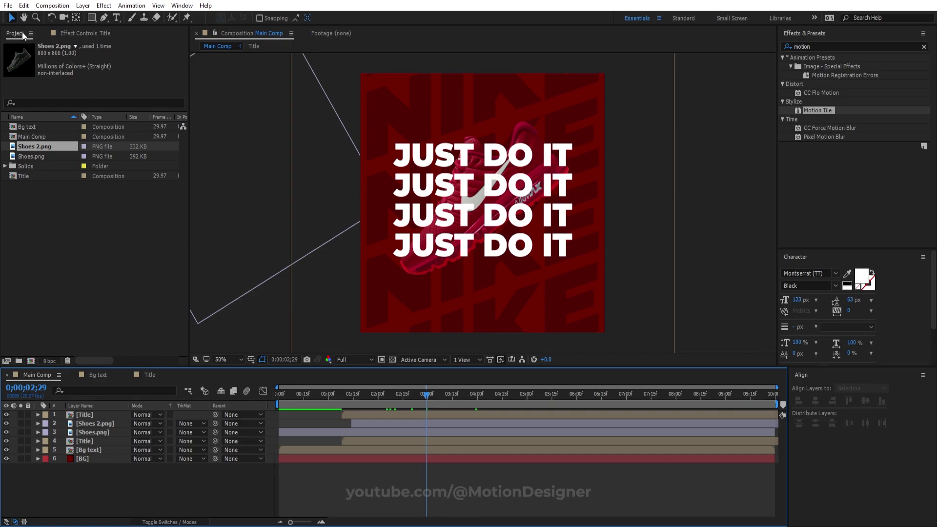
- Duplicate the Title composition in the project and replace the topmost Title layer's source with the copy
left_click(45, 221)
left_click(35, 176)
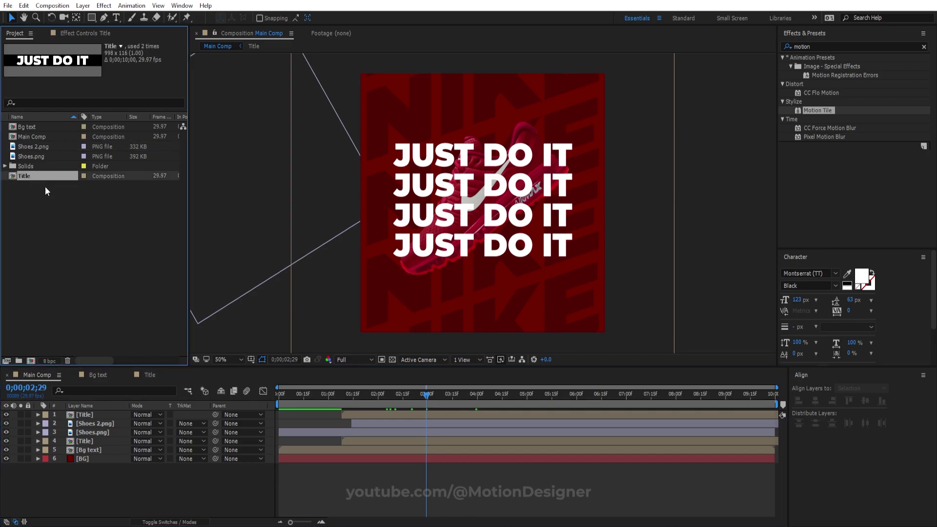
key("ctrl+d")
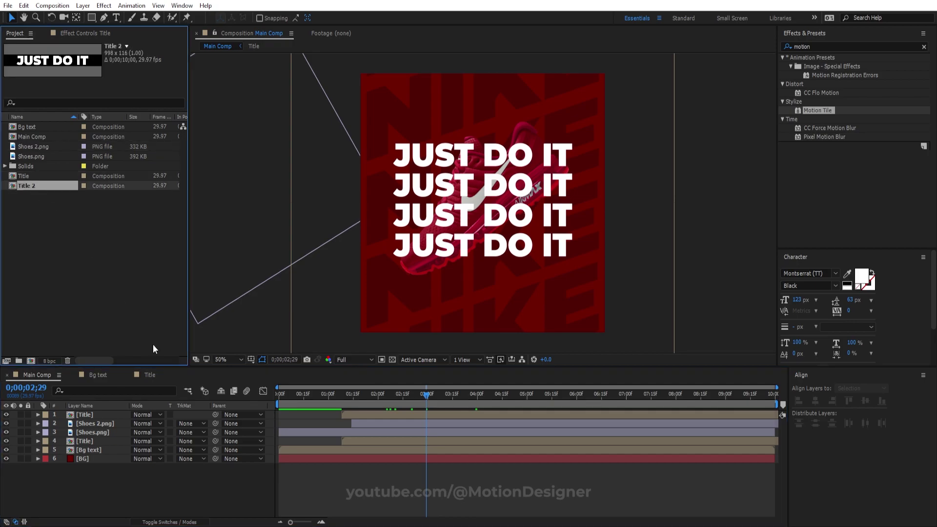
left_click(92, 415)
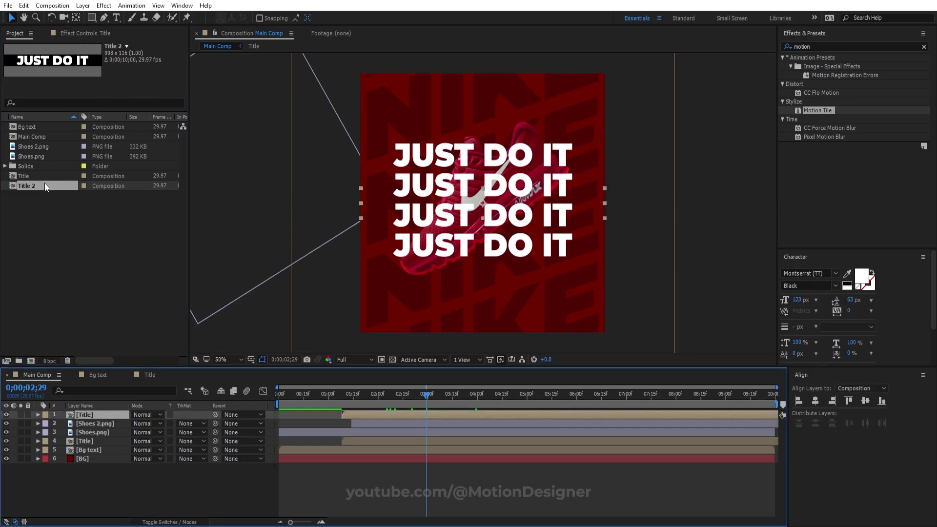
left_click_drag(28, 186, 502, 206)
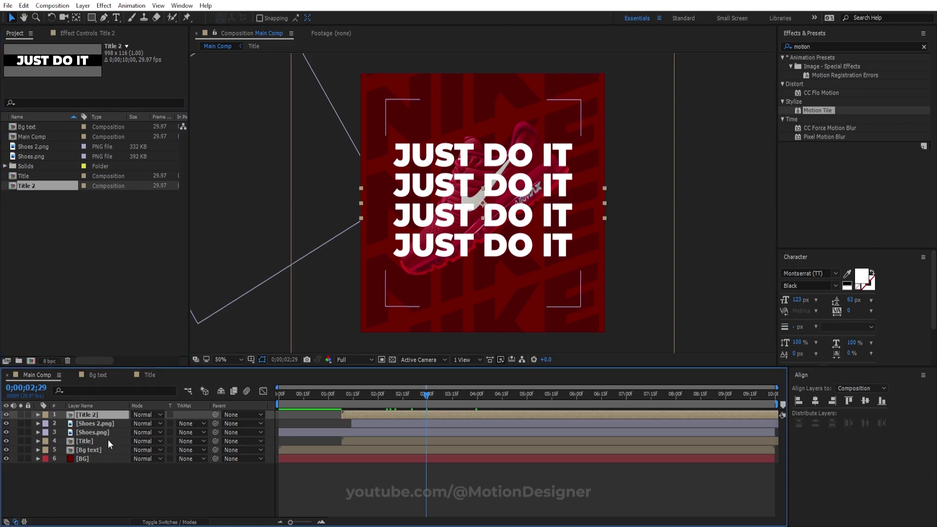
- Swap the fill and stroke of the text in the Title 2 composition to make it outlined, and preview it in Main Comp
double_click(93, 415)
left_click(98, 416)
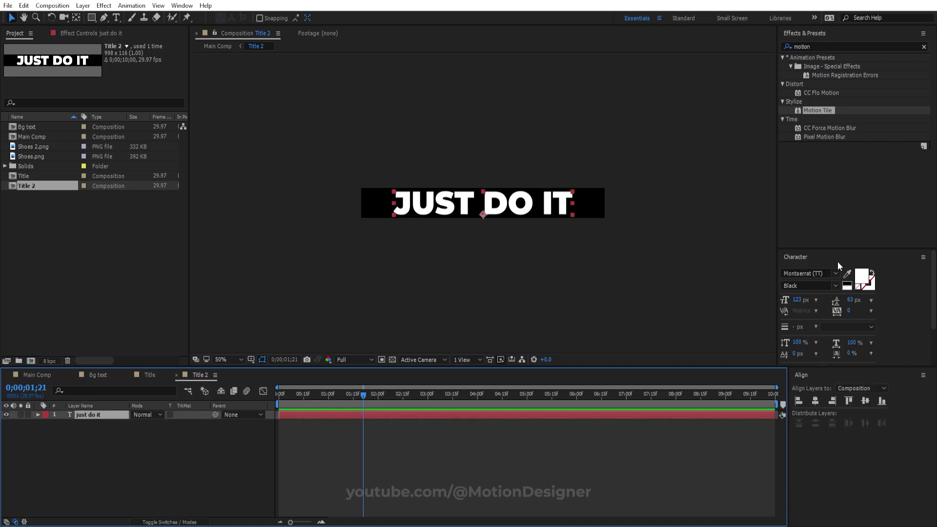
left_click(872, 274)
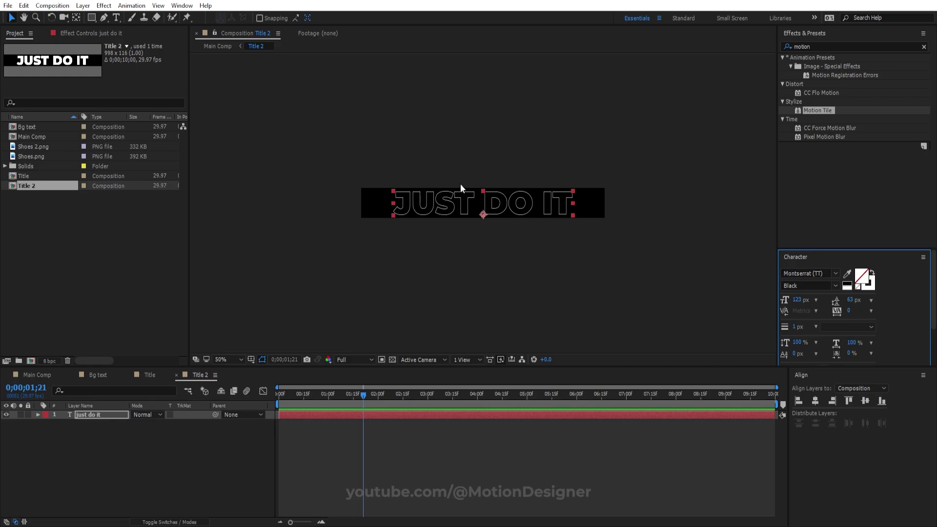
left_click(38, 375)
key("slash")
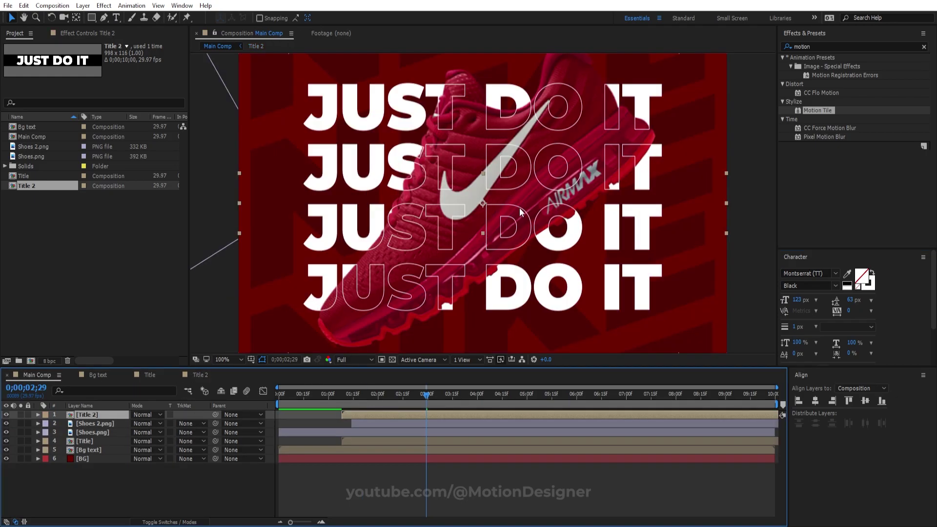
left_click_drag(335, 400, 414, 417)
key("comma")
left_click_drag(337, 405, 447, 412)
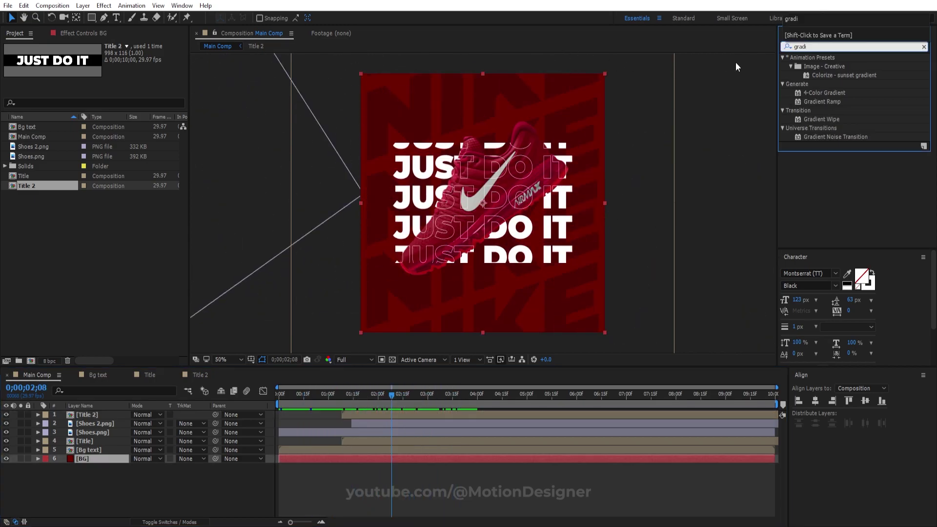
- Apply the 4-Color Gradient effect to the BG layer with dark red colors, setting Color 4 to 31000A
left_click_drag(821, 93, 110, 461)
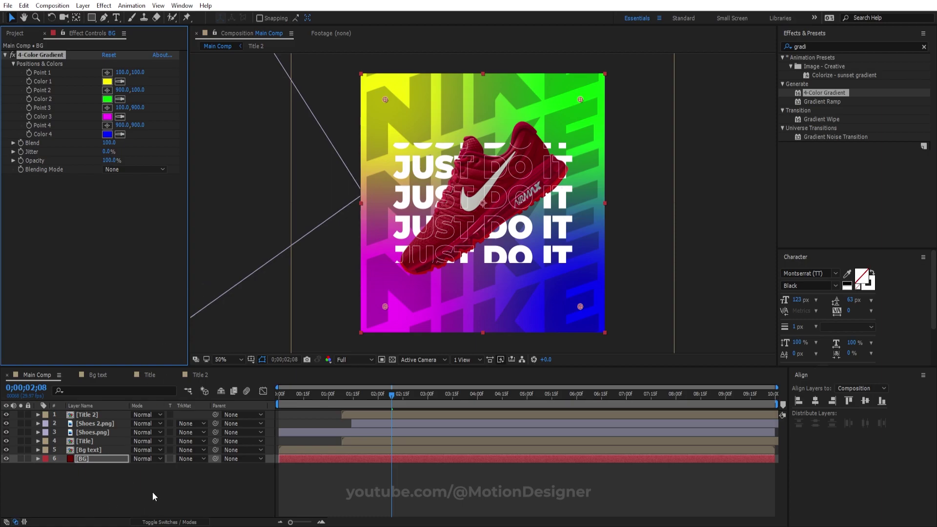
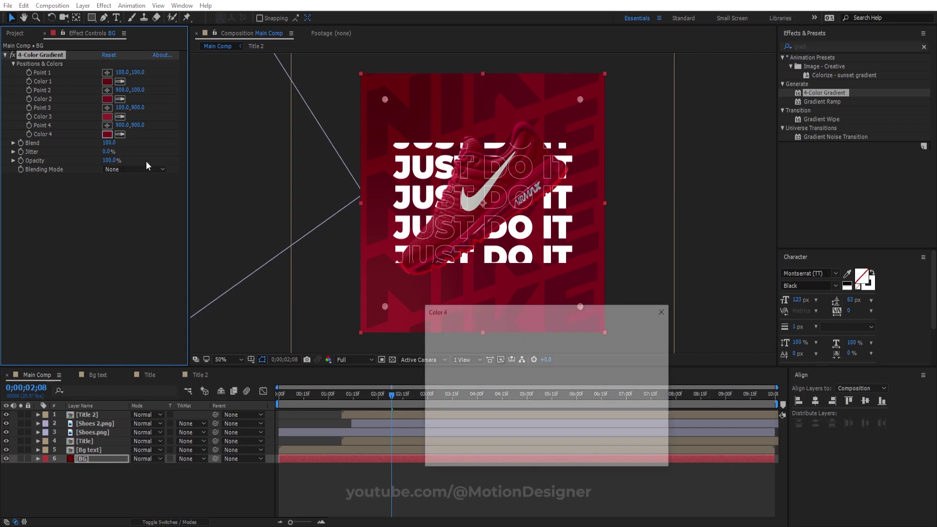
left_click_drag(550, 415, 556, 434)
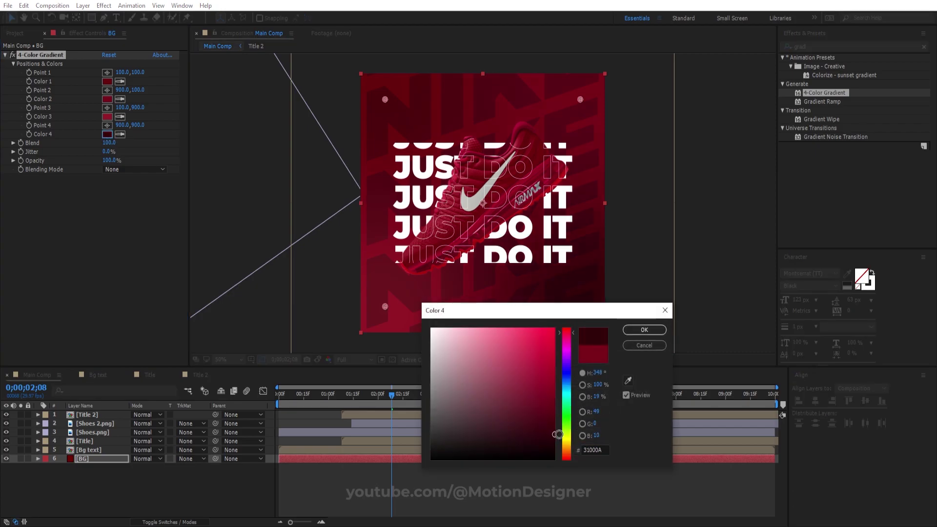
left_click(644, 330)
- At 02;27, where the Shoes 2.png layer's first keyframes are, enable keyframes for all four gradient colors of the BG layer
left_click(89, 424)
key("u")
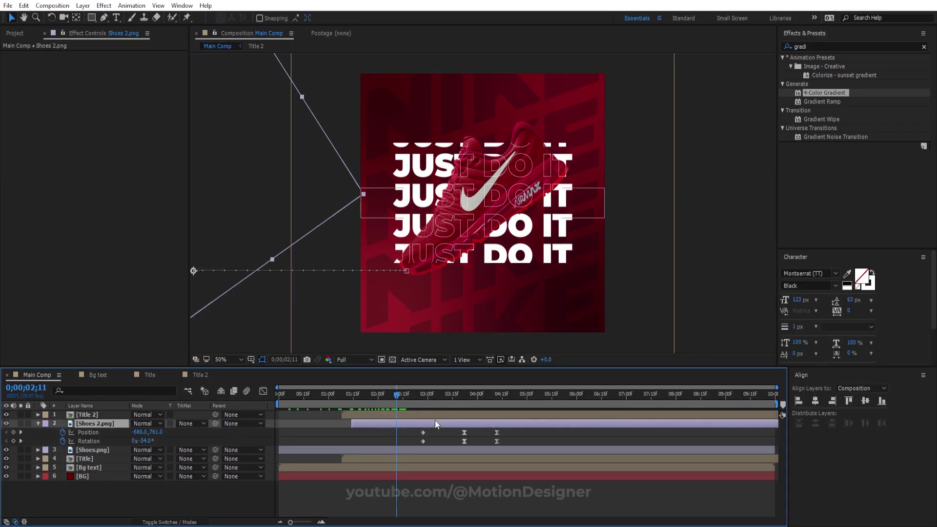
left_click_drag(402, 397, 426, 402)
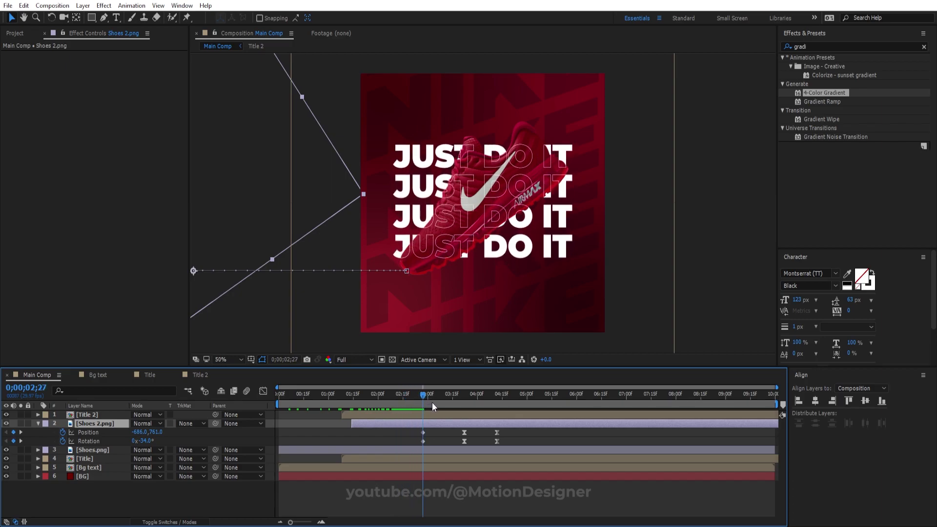
left_click(93, 477)
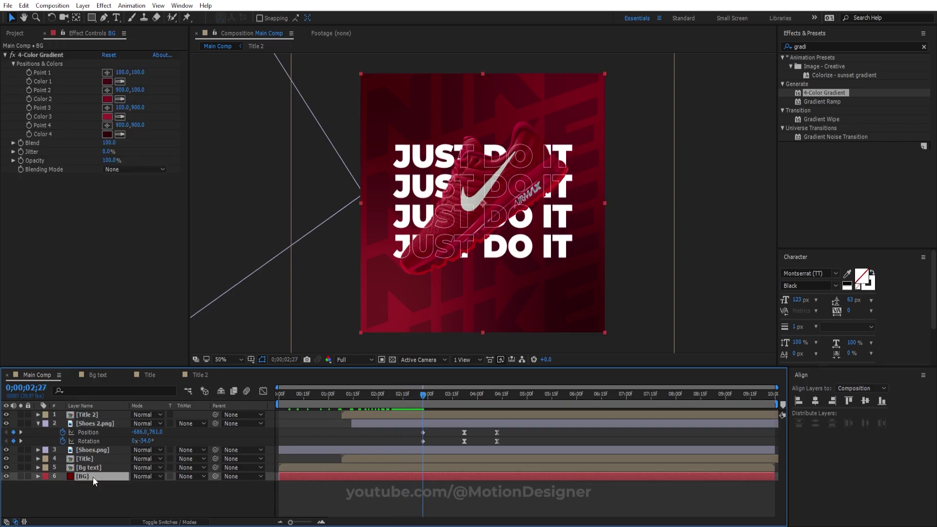
left_click(30, 81)
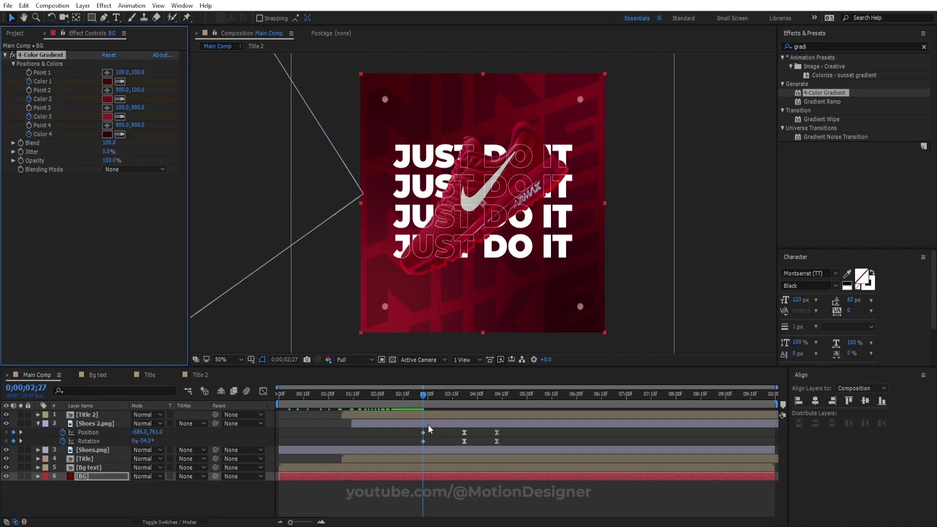
- At 03;22, set the BG gradient's Color 1 to a near-black red and Color 2 to 151313
left_click_drag(425, 398, 465, 403)
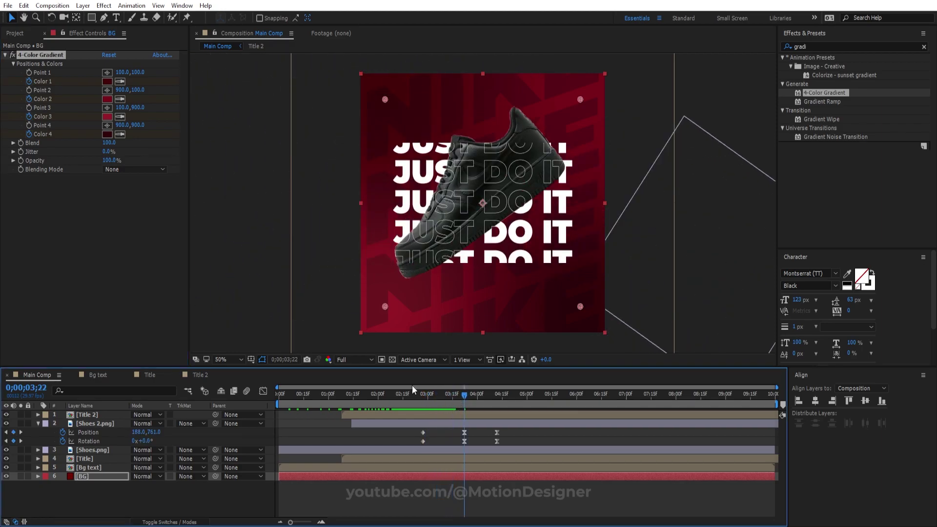
left_click(107, 81)
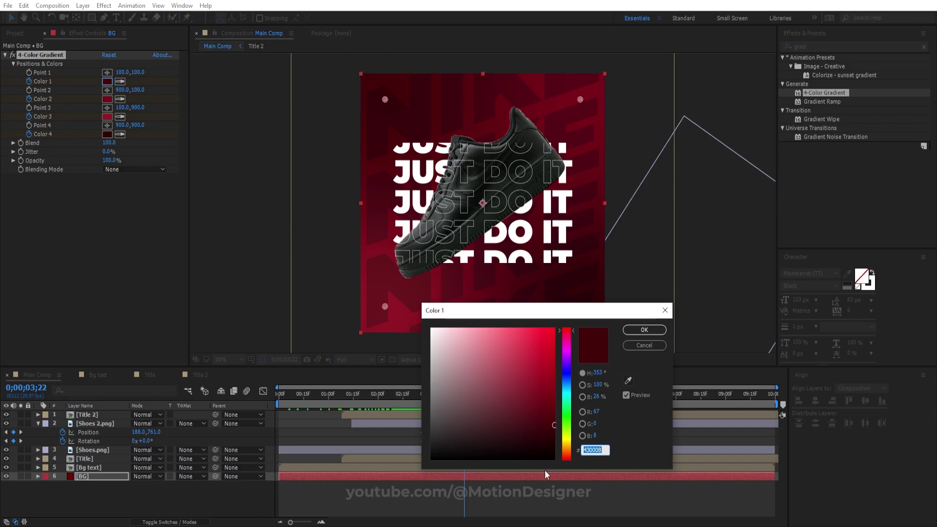
left_click(548, 447)
left_click(645, 330)
left_click(107, 99)
left_click(457, 448)
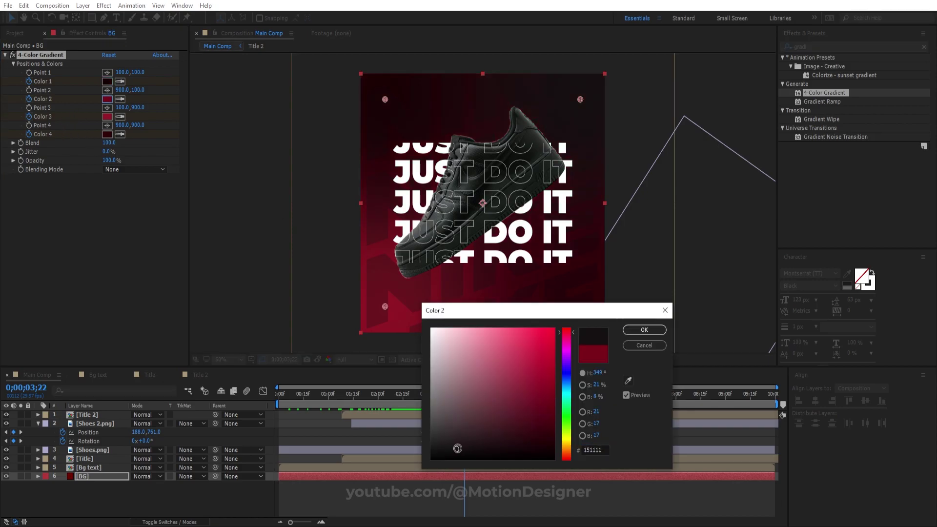
left_click(432, 459)
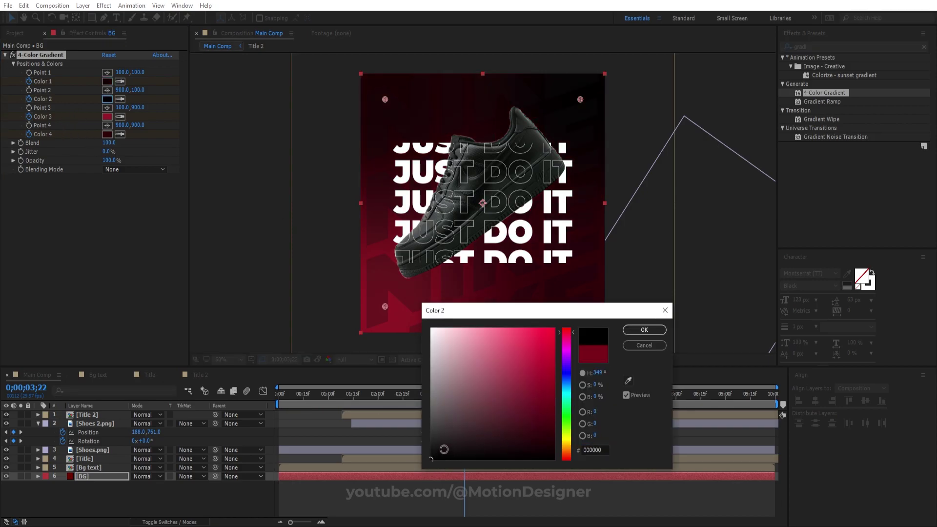
left_click(453, 447)
left_click(443, 449)
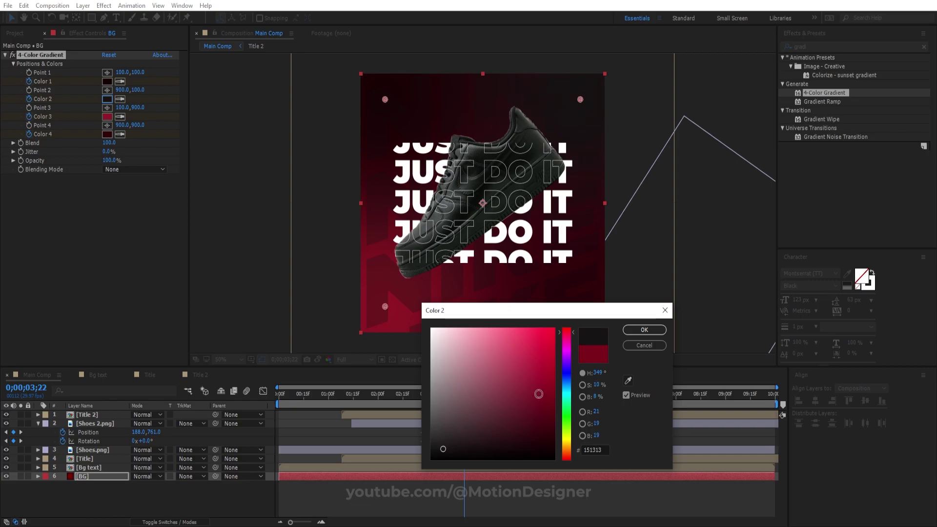
left_click(636, 334)
- Set the BG gradient's Color 3 and Color 4 to near-black shades at 03;22
left_click(107, 117)
left_click(439, 453)
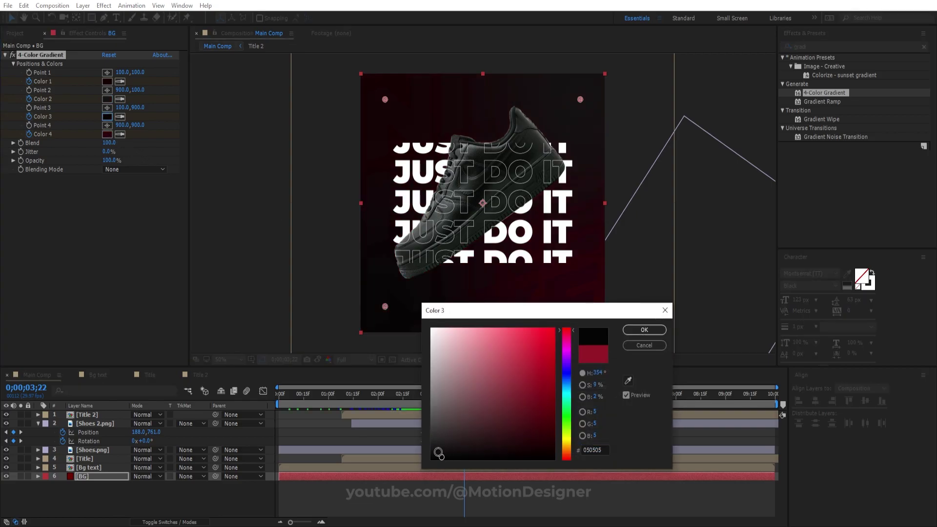
left_click(431, 446)
left_click(644, 330)
left_click(107, 134)
left_click(527, 447)
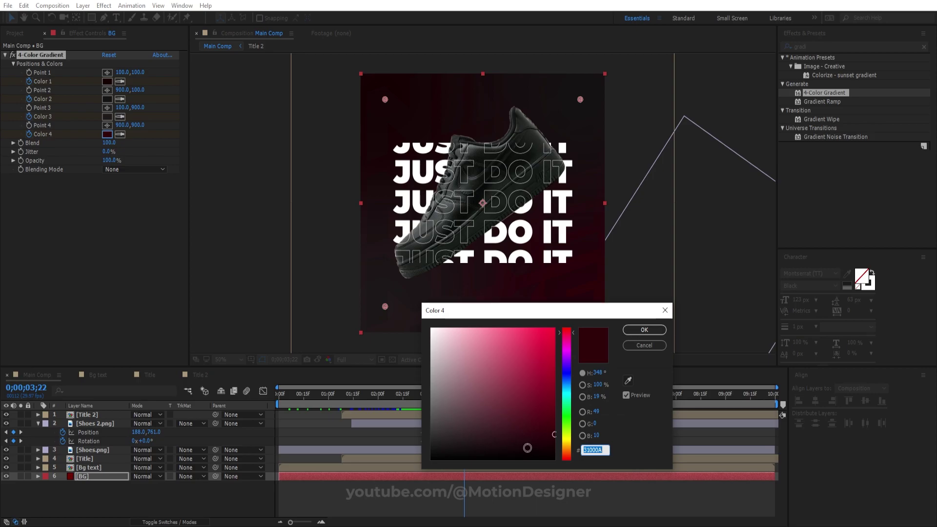
left_click_drag(527, 447, 538, 455)
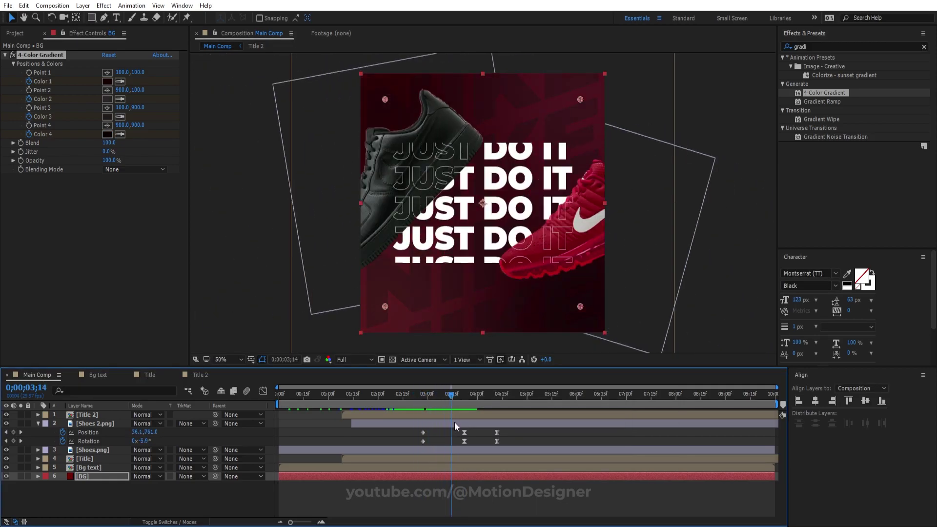
- Find the Fill effect and apply it to the Bg text layer
left_click_drag(455, 423, 485, 423)
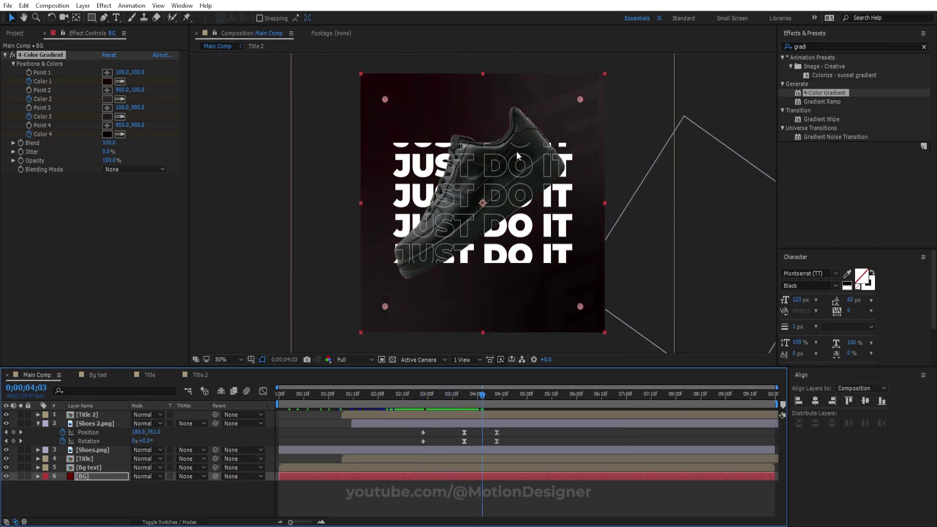
left_click(96, 469)
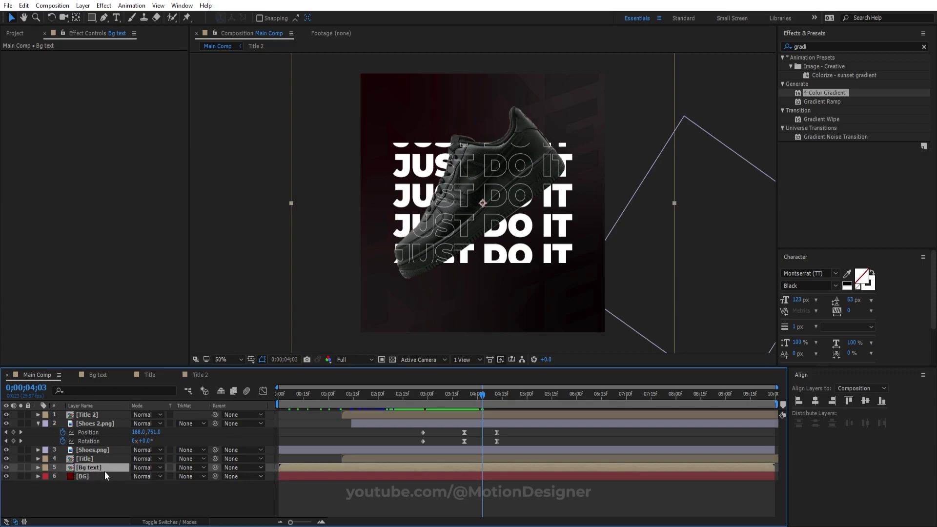
left_click(89, 476)
left_click(140, 493)
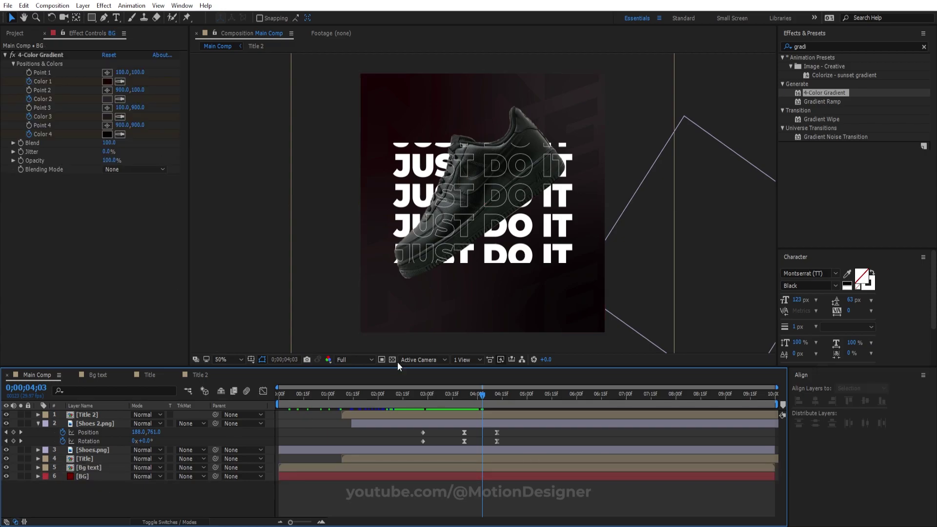
left_click(830, 45)
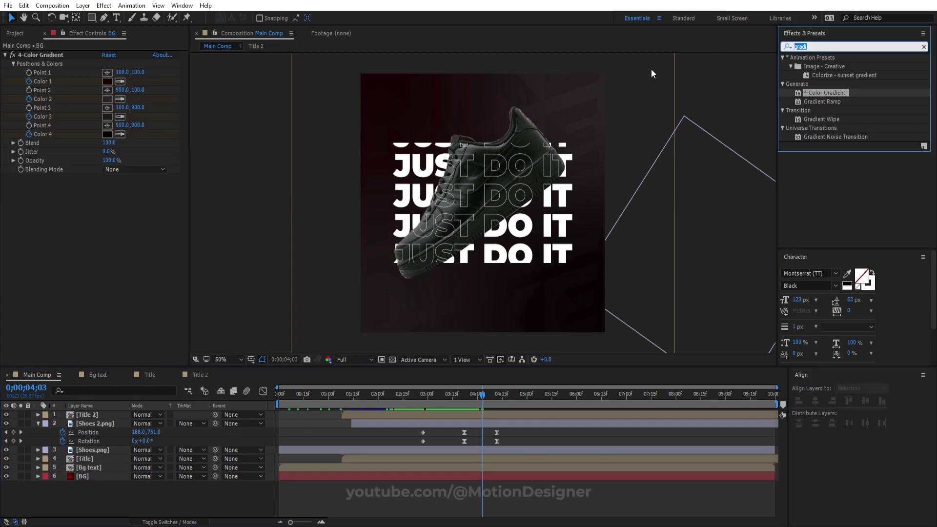
type("fill")
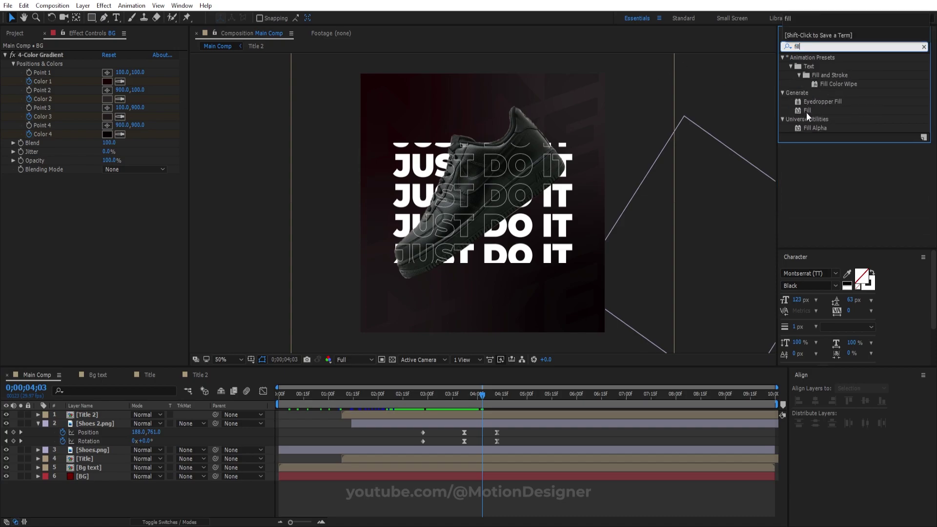
left_click(806, 111)
left_click_drag(805, 112, 107, 470)
- At 02;27, set the Bg text layer's Fill color to 020202 and enable keyframes for it
mouse_move(415, 393)
left_mouse_down()
mouse_move(405, 397)
mouse_move(427, 402)
left_mouse_up()
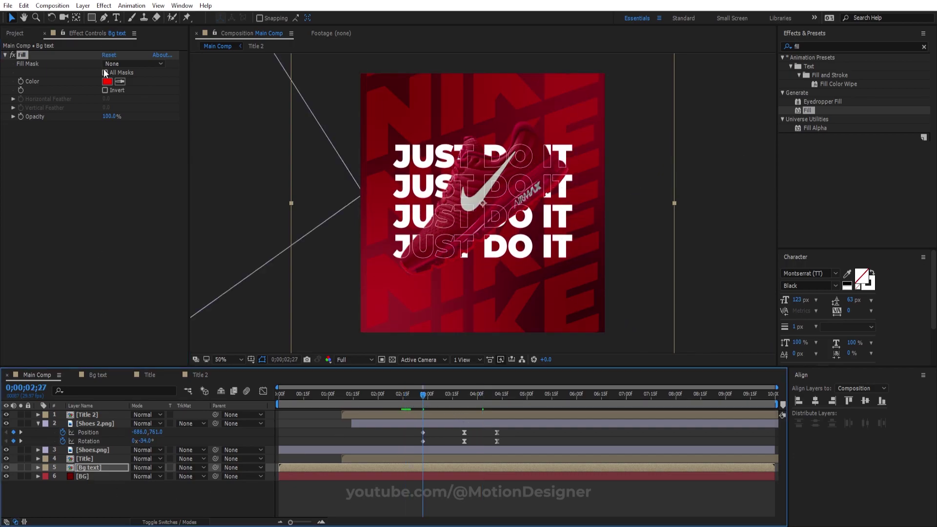
left_click(107, 81)
left_click_drag(446, 450, 424, 458)
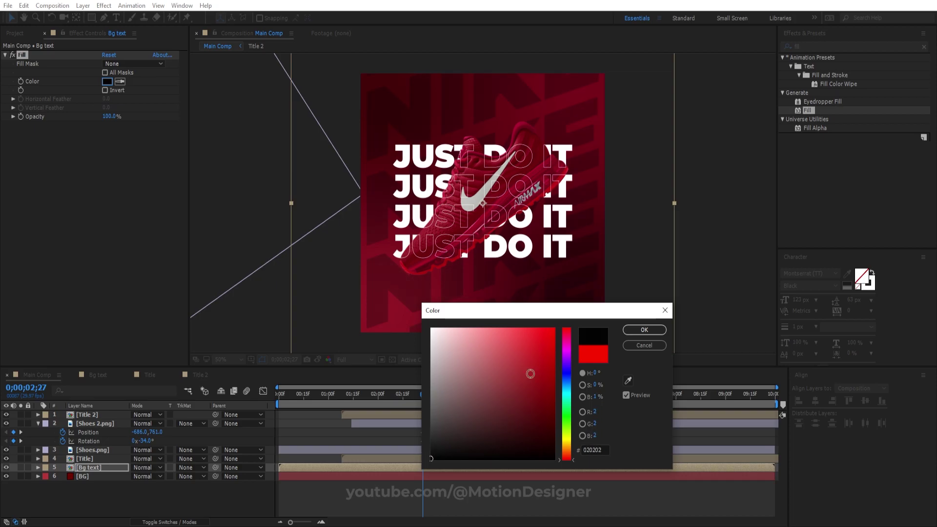
left_click(645, 330)
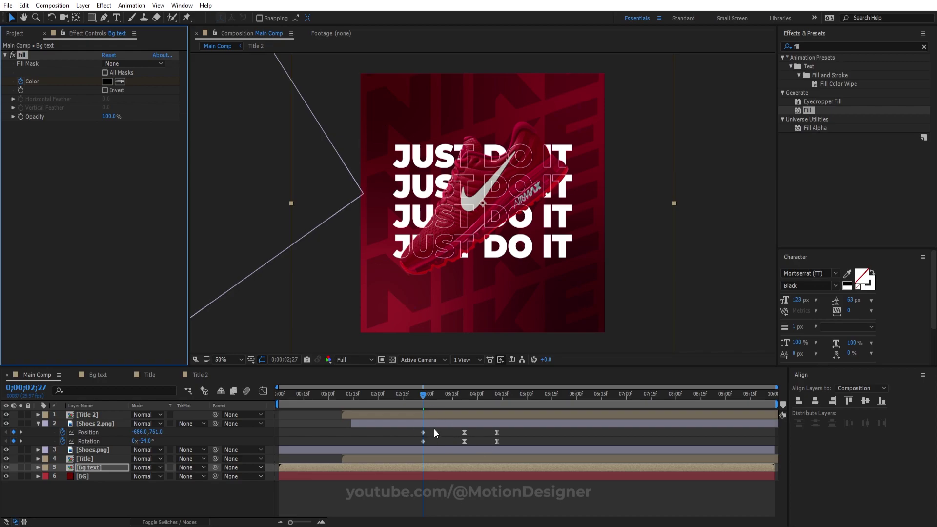
- At 03;22, where the black shoe reaches the center, set the Bg text layer's Fill color to dark yellow and check the color change
left_click_drag(435, 429, 420, 444)
left_click_drag(427, 401, 466, 408)
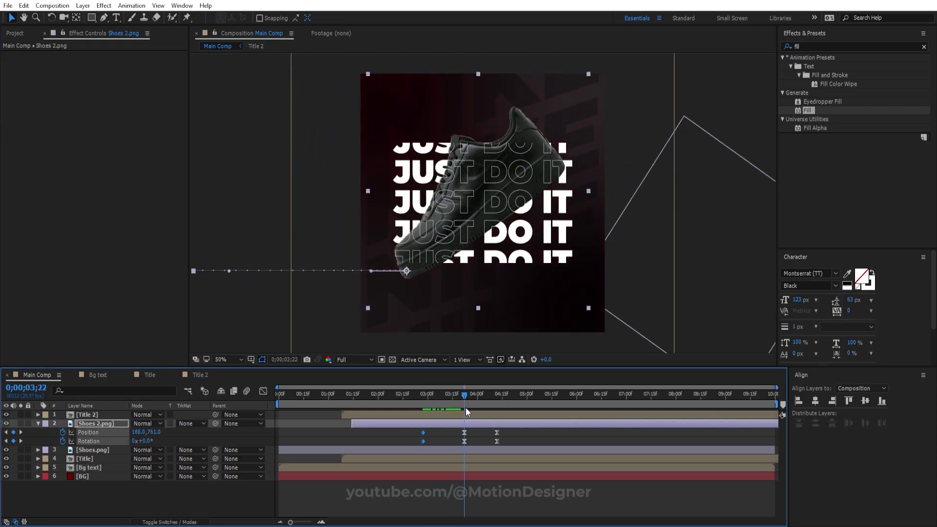
left_click(96, 470)
left_click(108, 82)
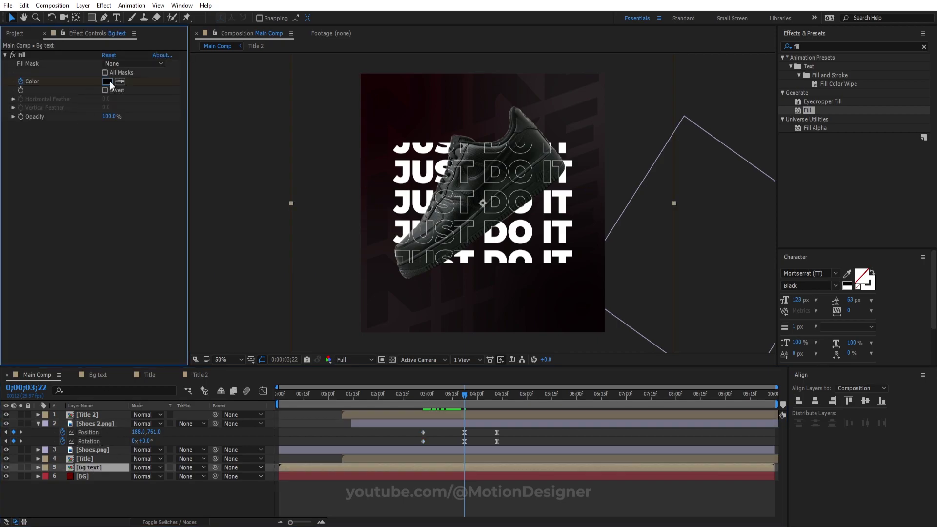
left_click_drag(572, 448, 573, 442)
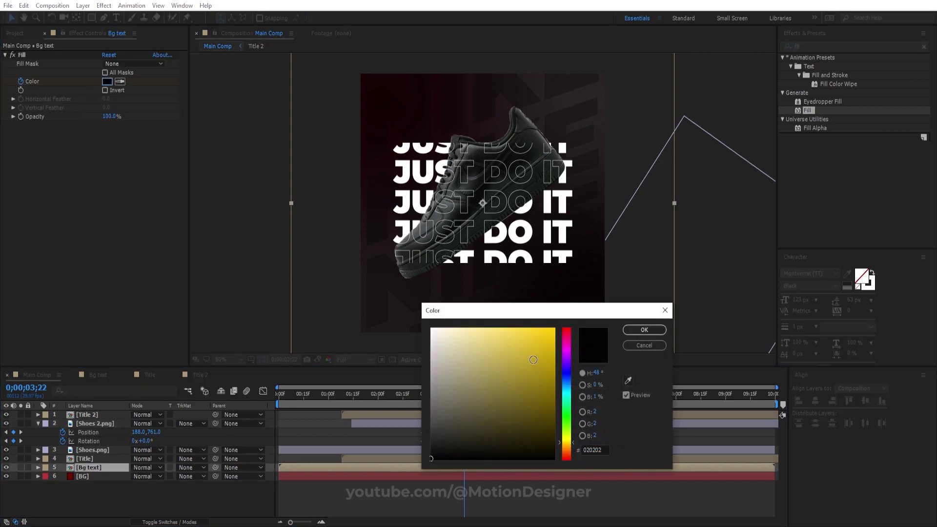
left_click_drag(532, 358, 559, 338)
left_click(644, 330)
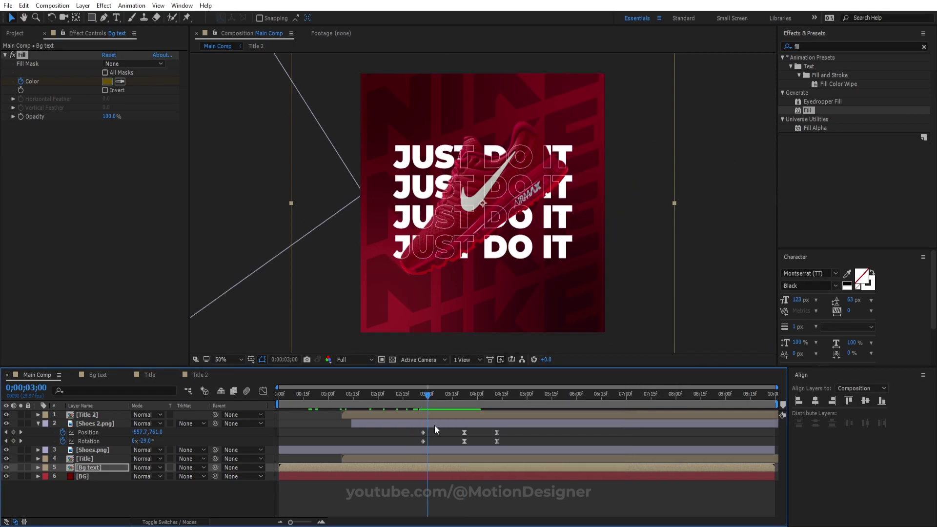
left_click_drag(428, 393, 476, 394)
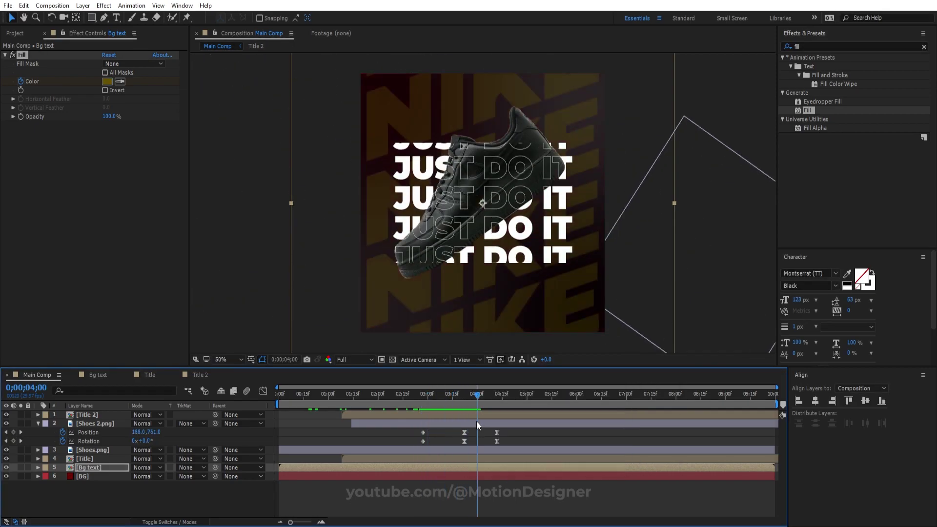
- Copy the Bg text layer's Fill effect and paste it onto the Title layer at 02;27, where the Shoes 2.png layer's first keyframes are
left_click(38, 423)
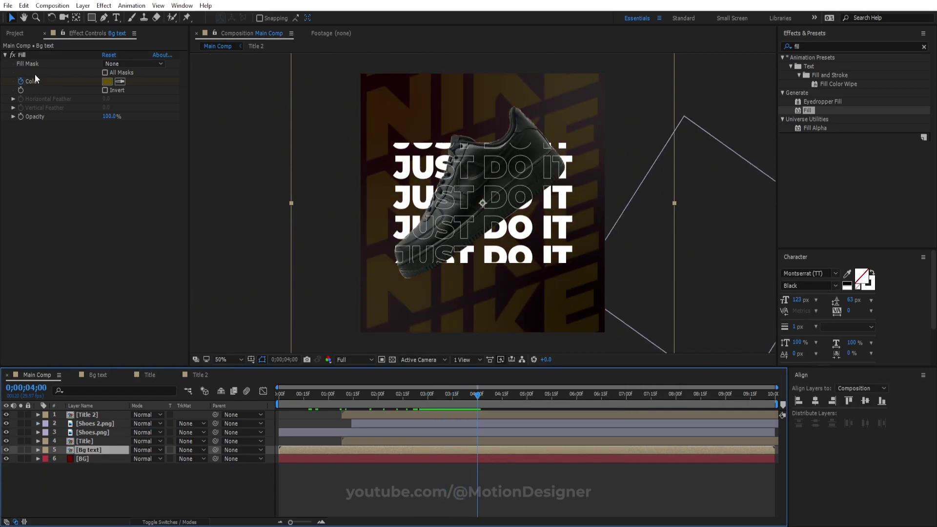
left_click(74, 237)
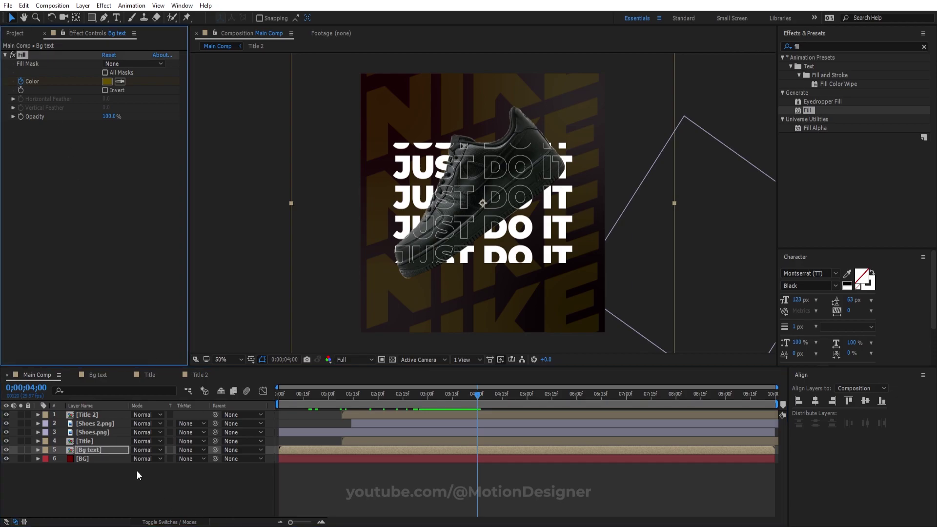
left_click(102, 441)
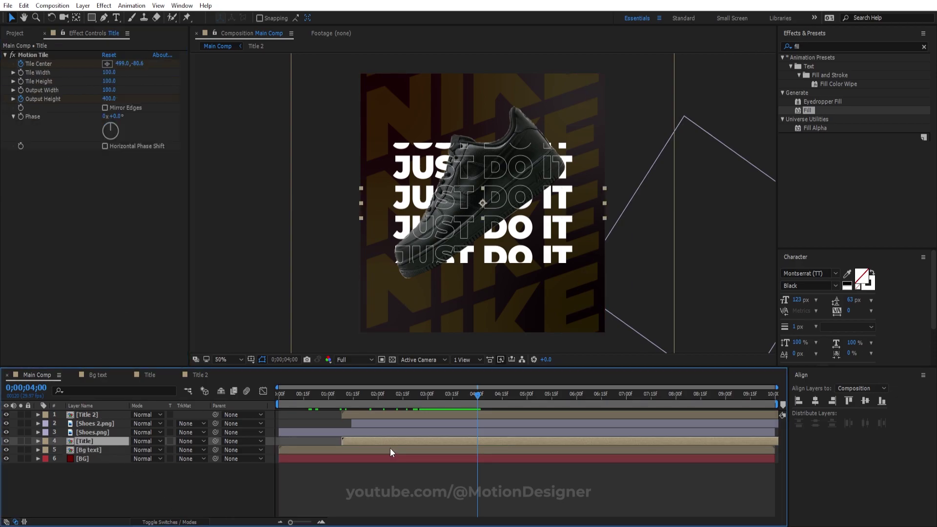
left_click(6, 441)
left_click(6, 442)
left_click(406, 425)
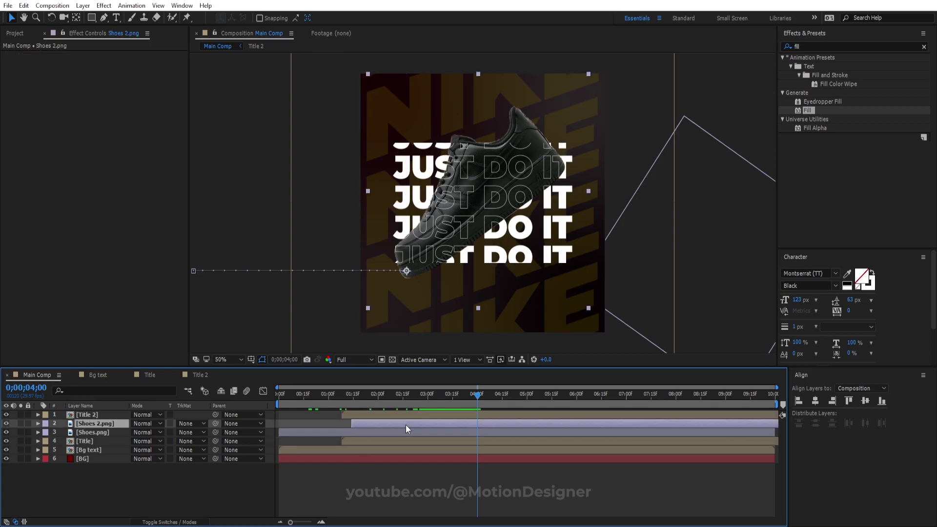
key("u")
left_click_drag(435, 401, 420, 400)
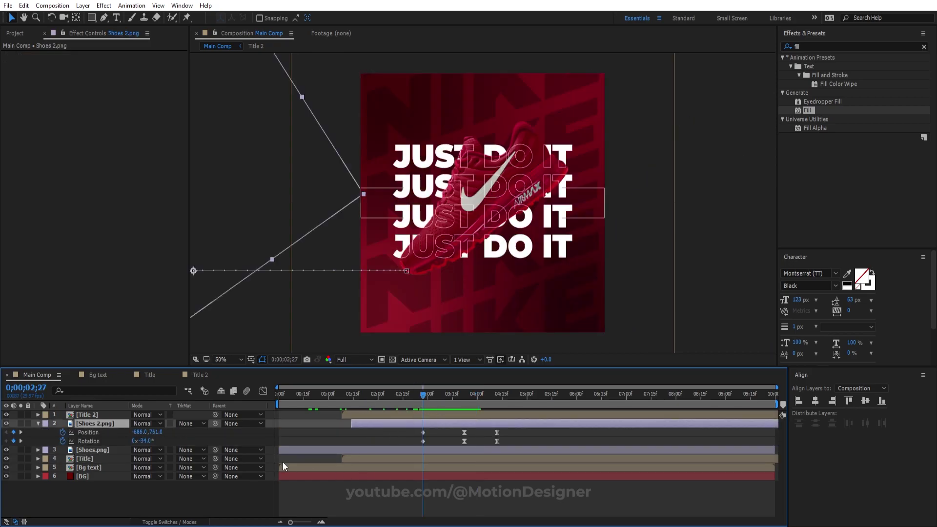
left_click(88, 460)
key("ctrl+alt+shift+e")
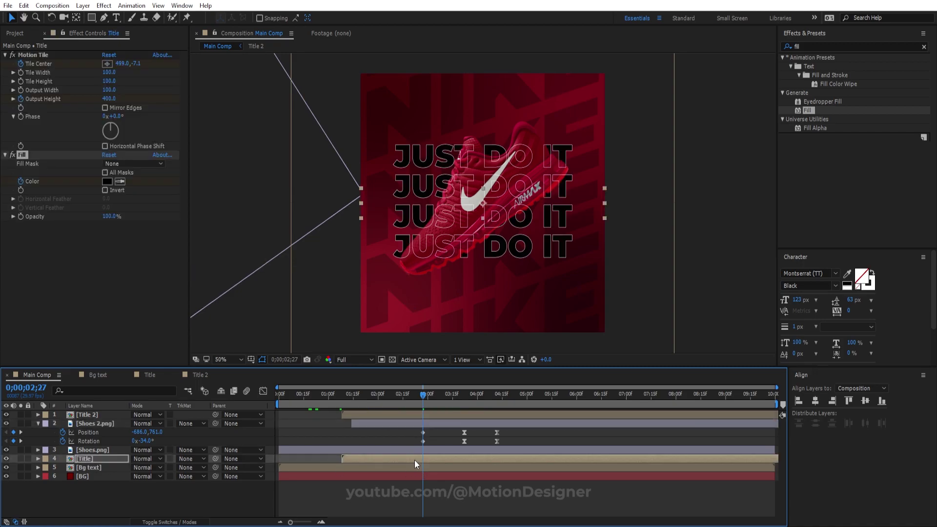
left_click(106, 182)
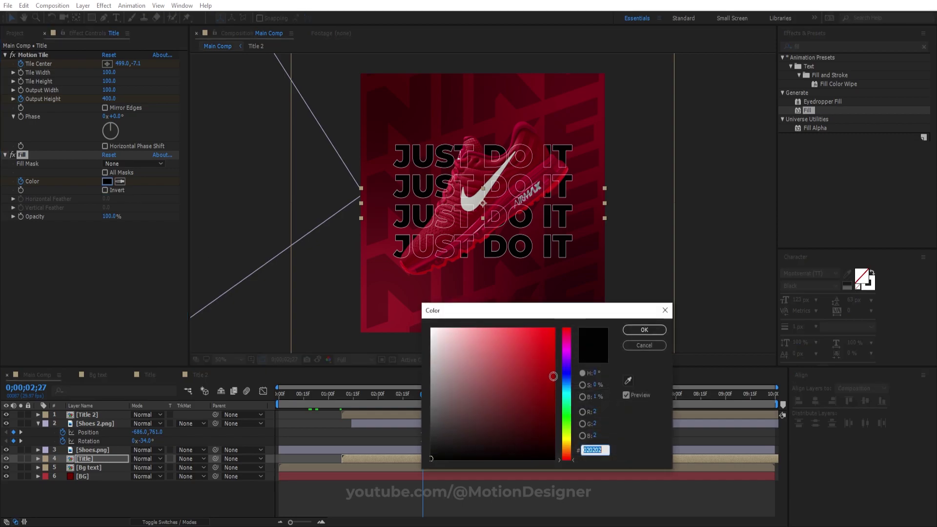
left_click_drag(448, 360, 352, 282)
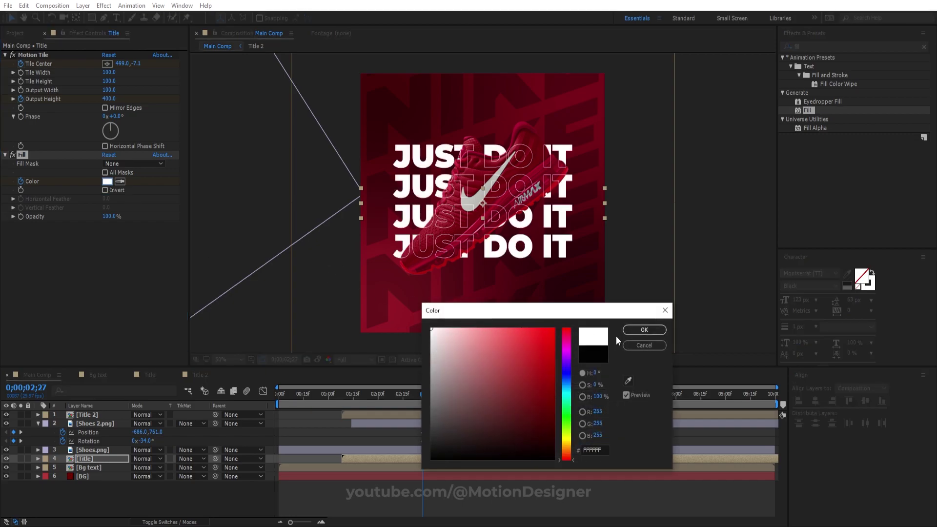
left_click(651, 344)
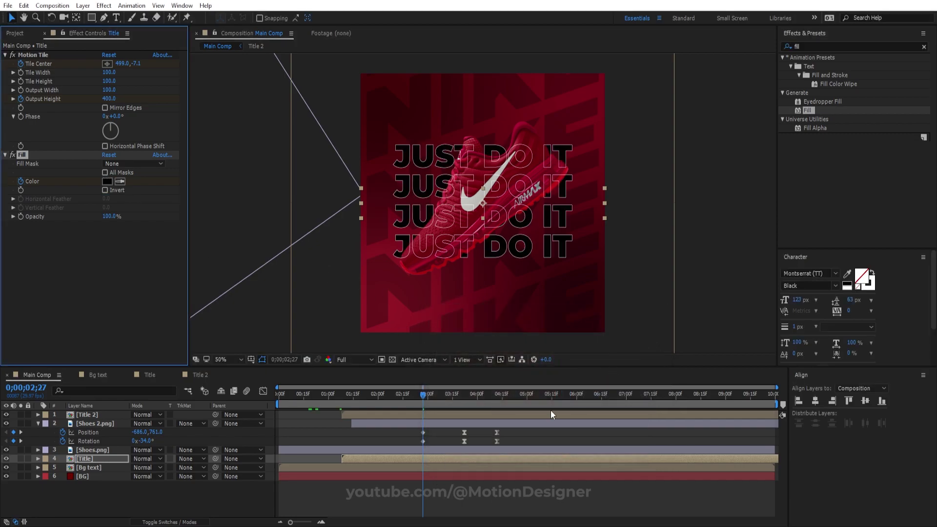
- Reveal the Title layer's keyframes and set its Fill color keyframe at 02;27 to white, FFFFFF
left_click(432, 460)
key("u")
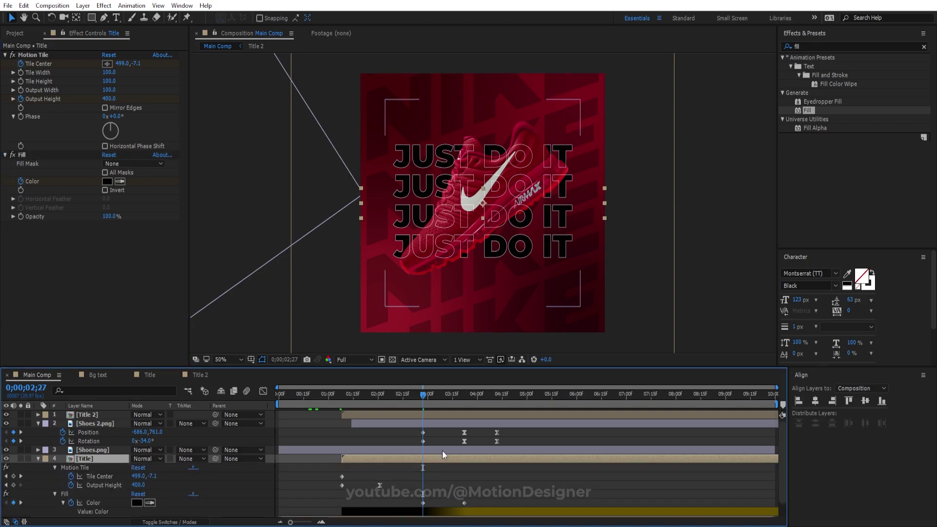
double_click(424, 503)
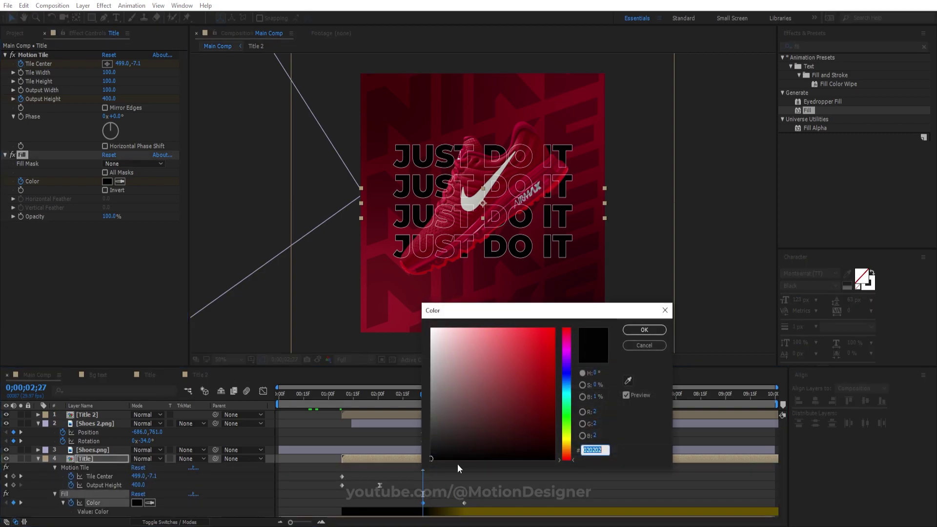
type("ffffff")
left_click(644, 330)
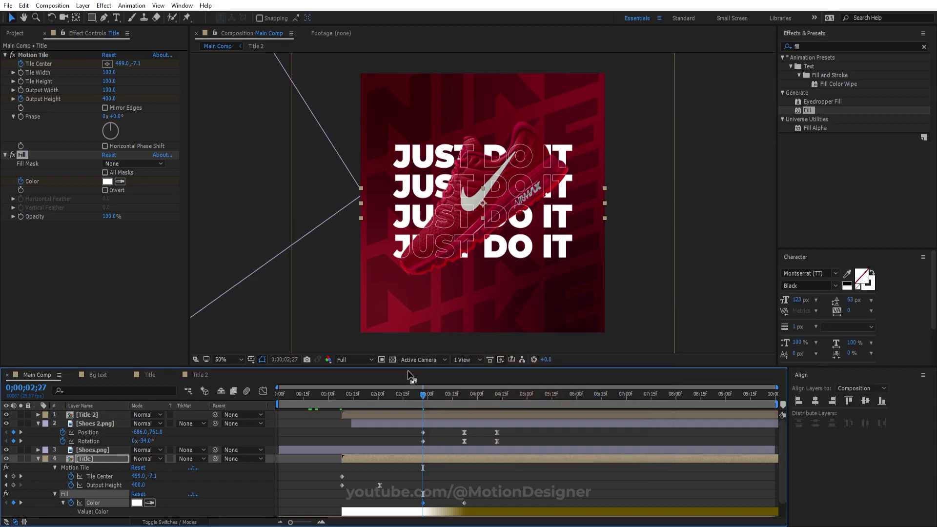
- Set the Title layer's Fill color keyframe at 03;22 to bright yellow, FFCC00
left_click_drag(427, 400, 471, 400)
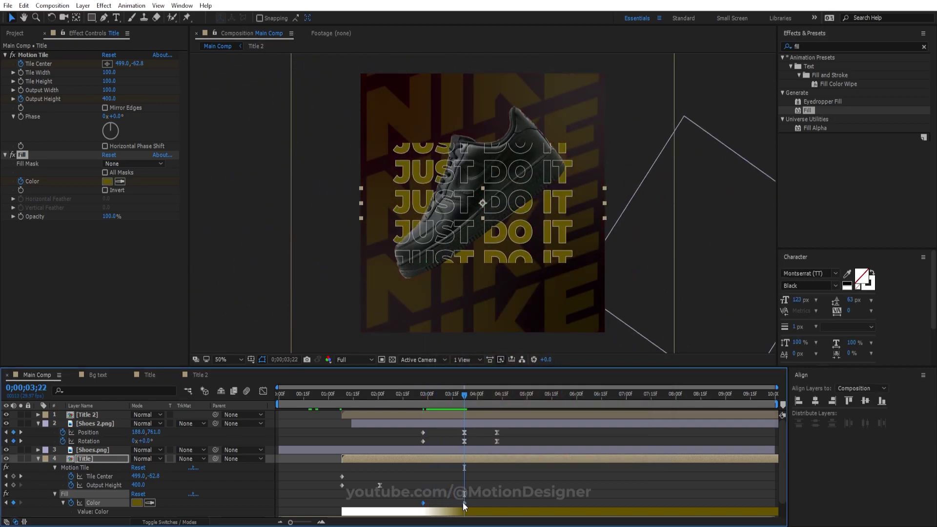
double_click(464, 502)
type("ffcc00")
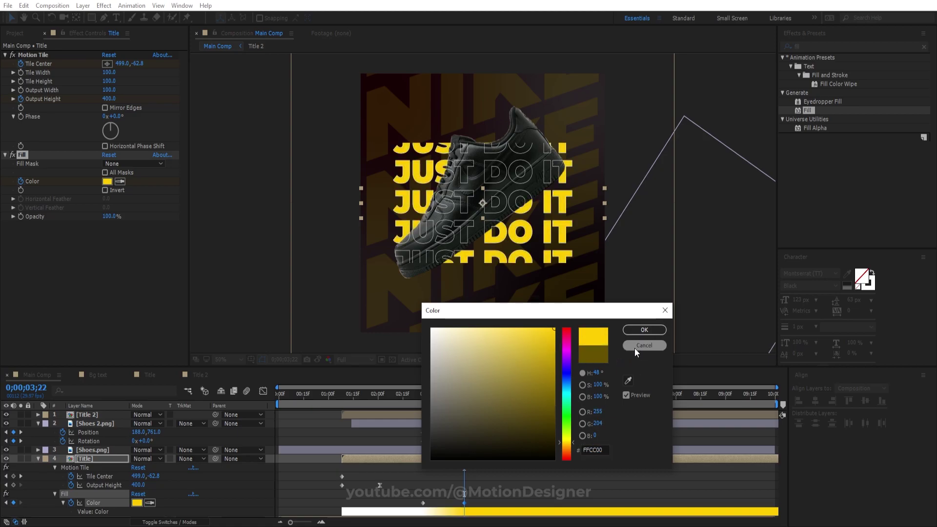
left_click(643, 331)
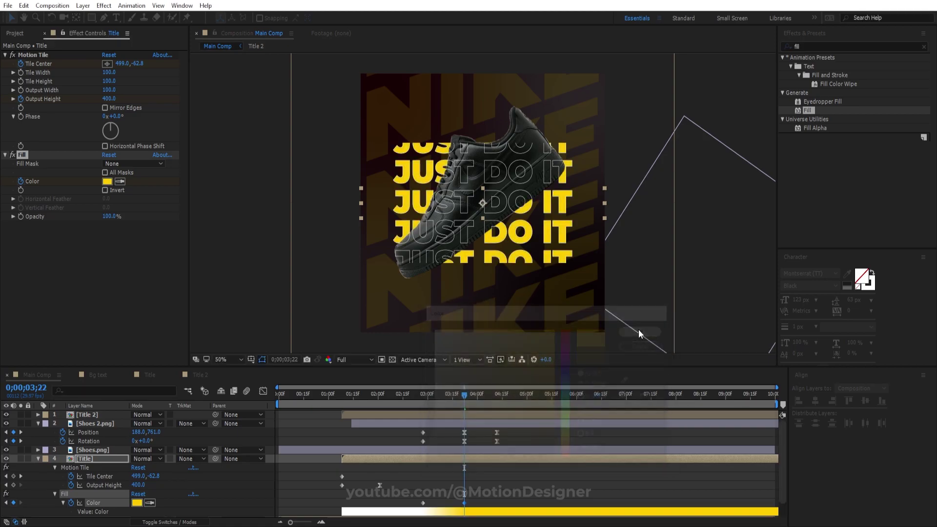
- Copy the Title layer's Fill effect, paste it onto the Title 2 layer at 02;27, and preview the animation
left_click(23, 156)
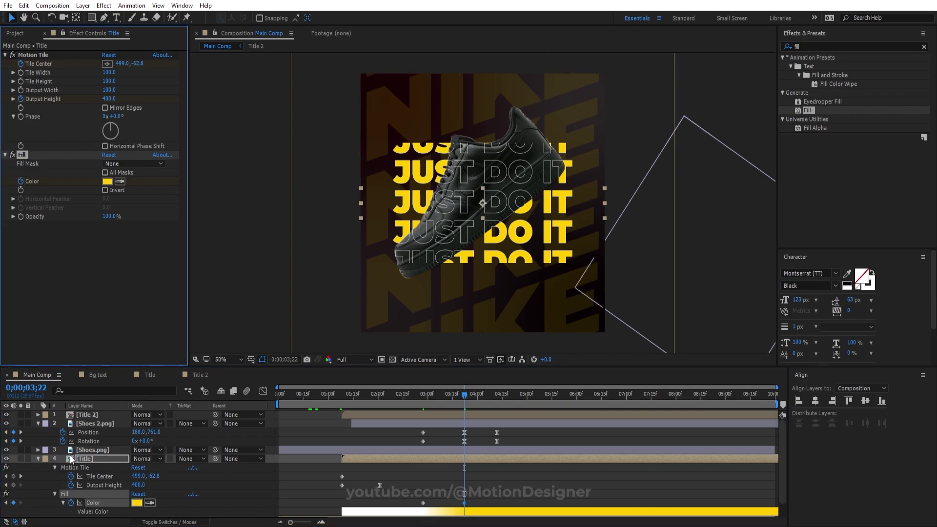
key("j")
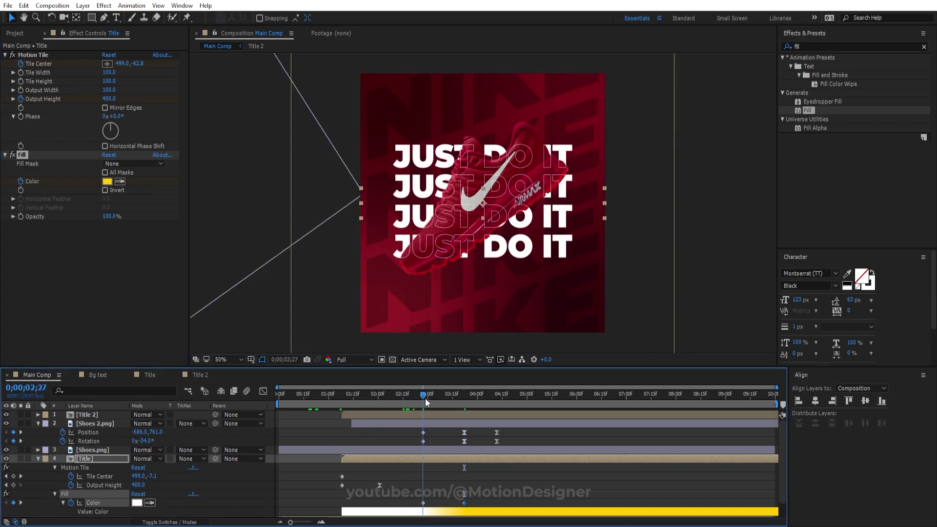
left_click(366, 414)
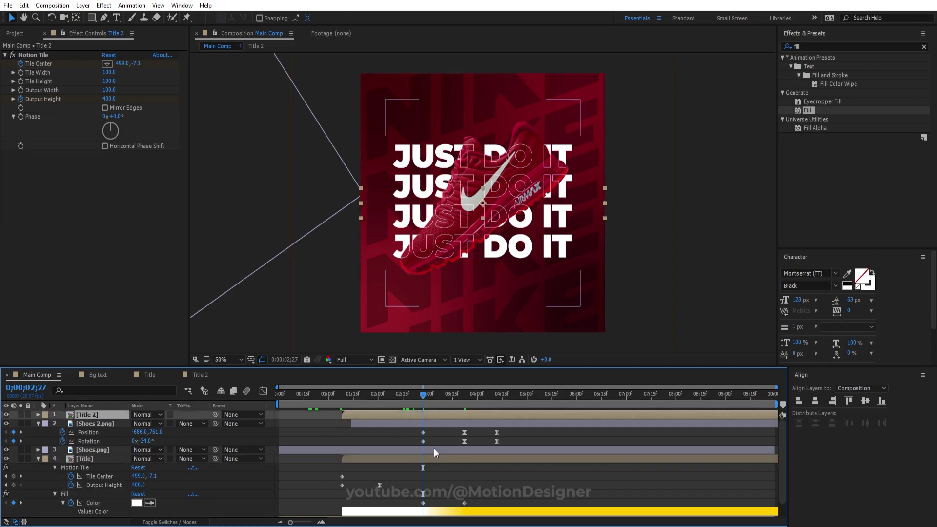
key("ctrl+v")
key("space")
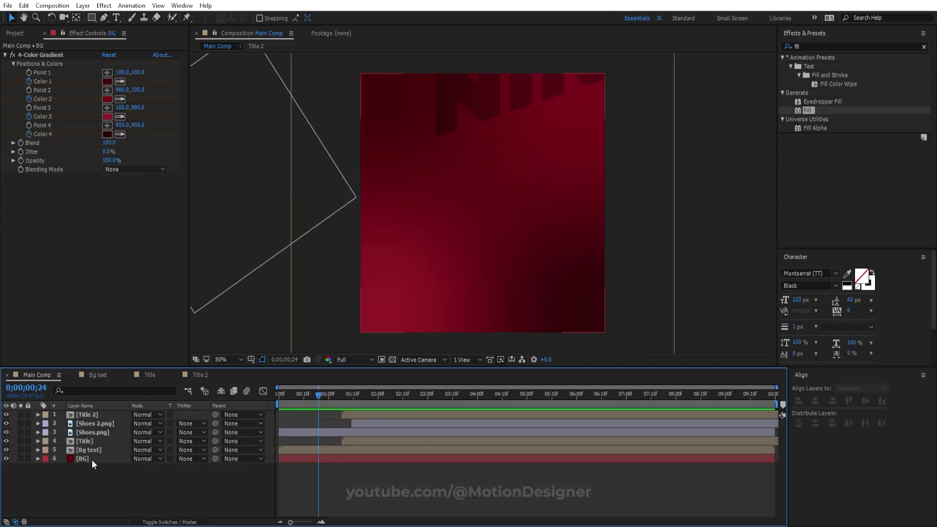
- Fade in the BG layer with opacity keyframes of 0% at 00;00 and 100% at 00;24, and preview it
left_click(87, 459)
key("t")
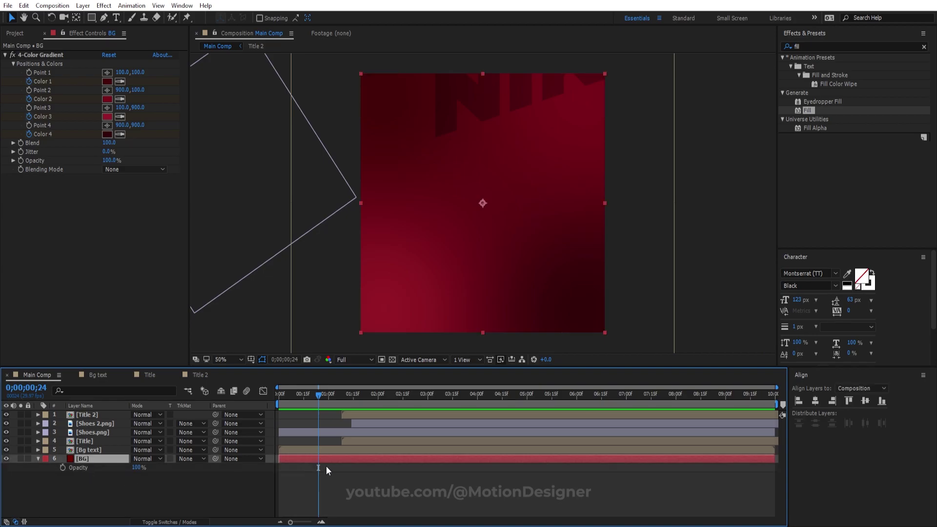
left_click(61, 467)
left_click_drag(316, 395, 279, 395)
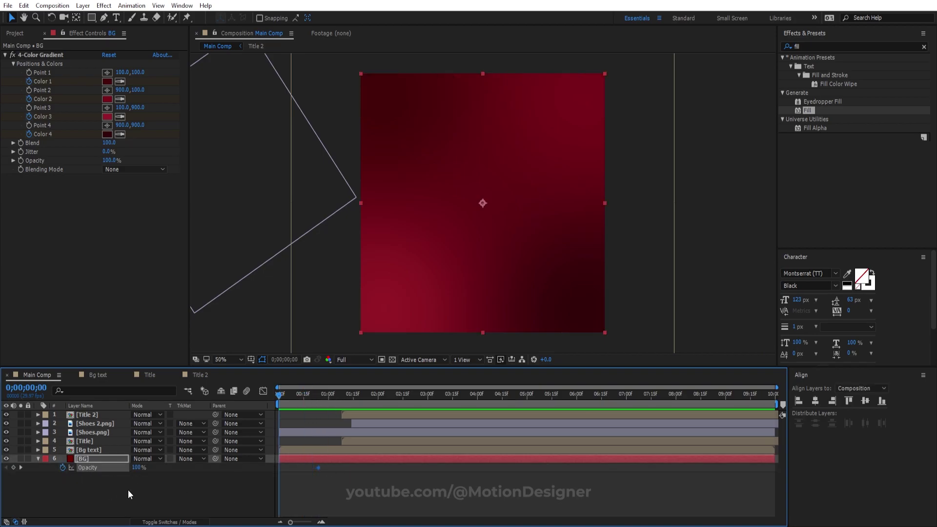
left_click(136, 467)
type("0")
key("Return")
key("space")
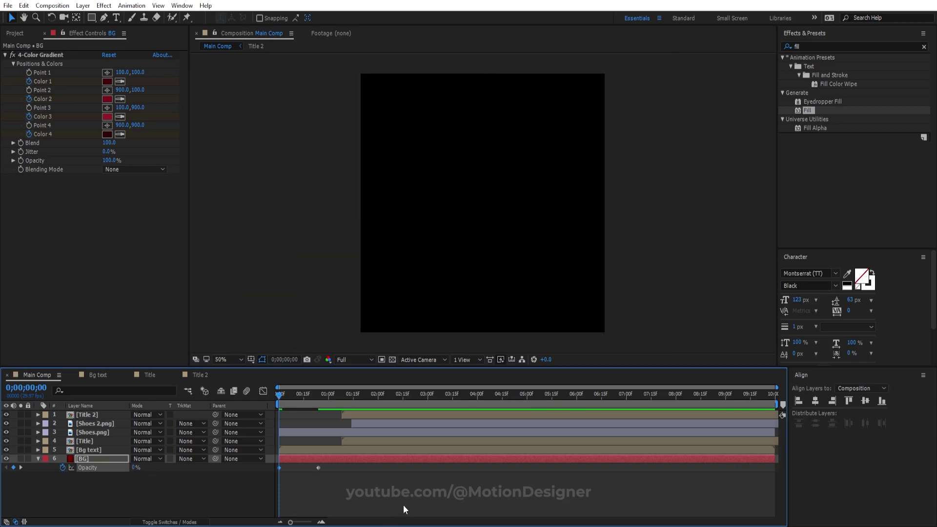